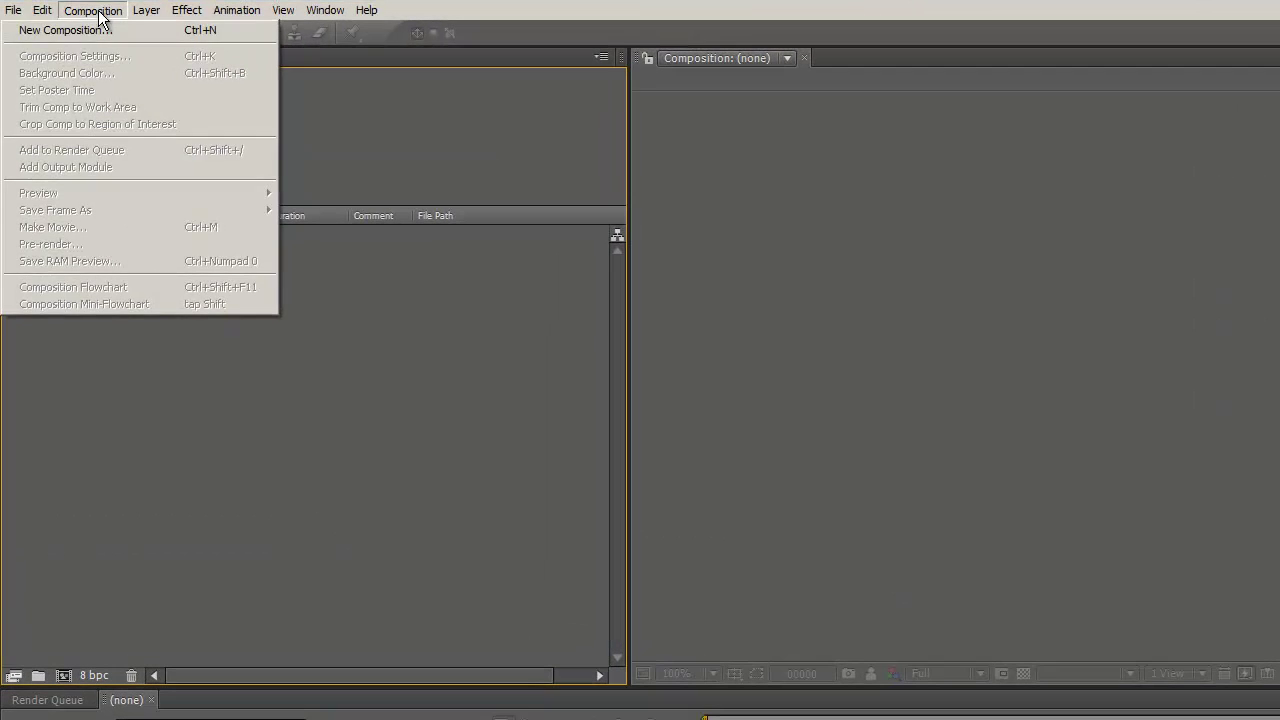
- Create a new composition with a duration of 500 frames
{"action": "left_click", "coordinate": [80, 30]}
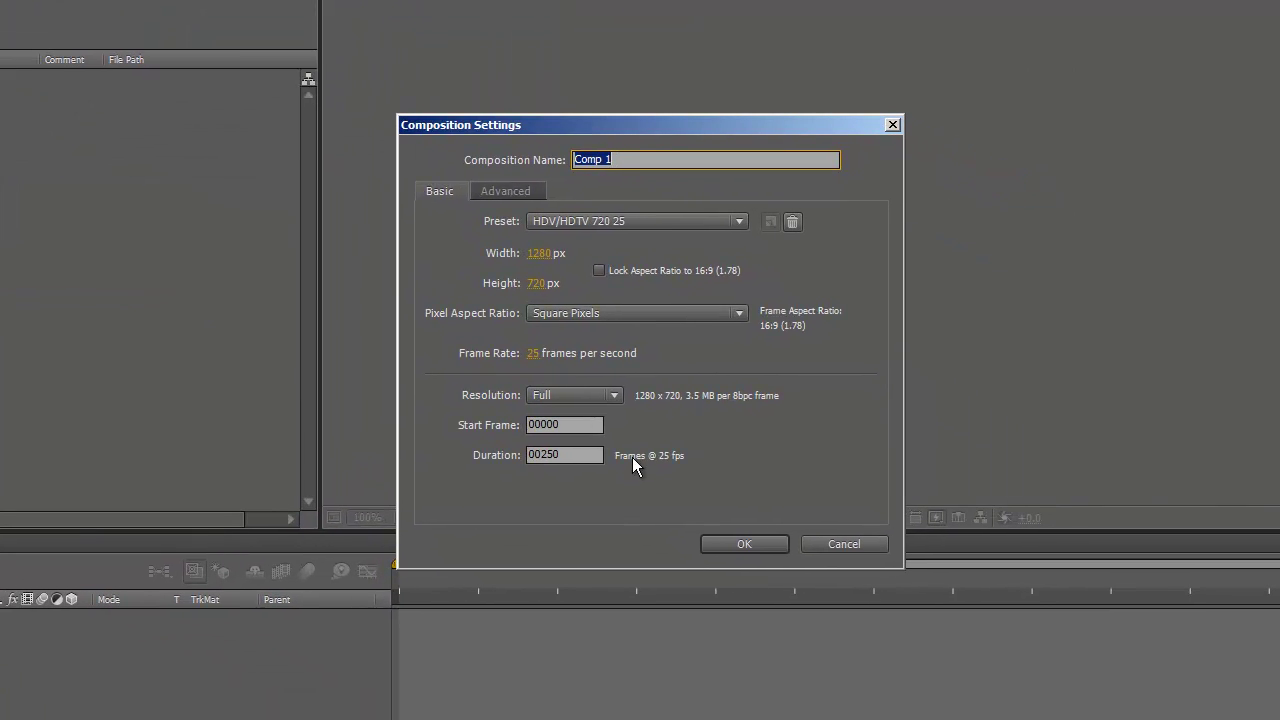
{"action": "left_click", "coordinate": [575, 456]}
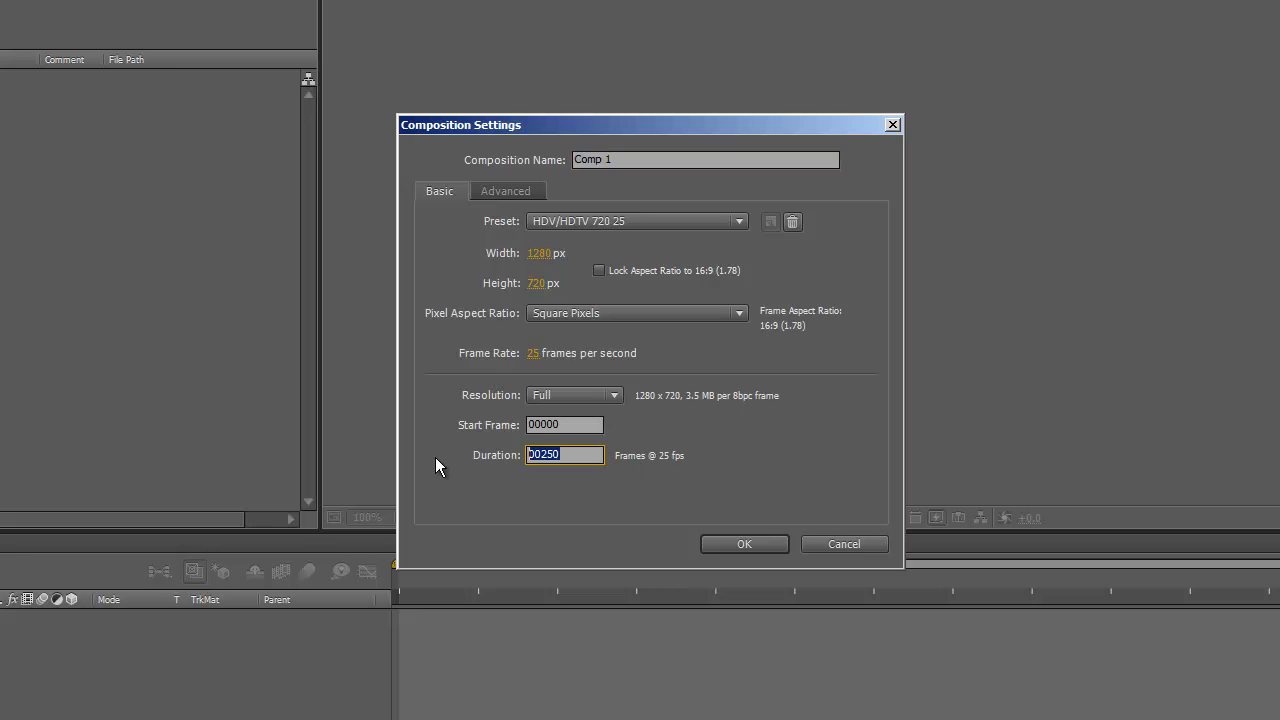
{"action": "type", "text": "500"}
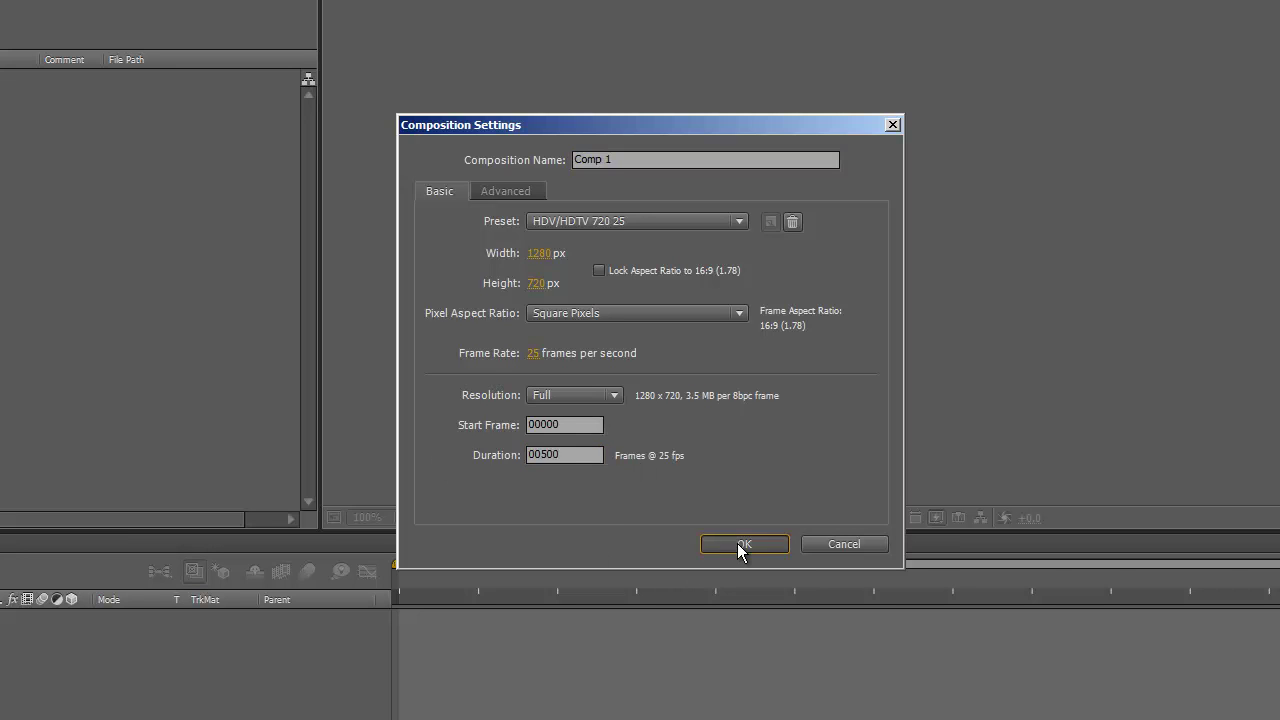
{"action": "left_click", "coordinate": [740, 545]}
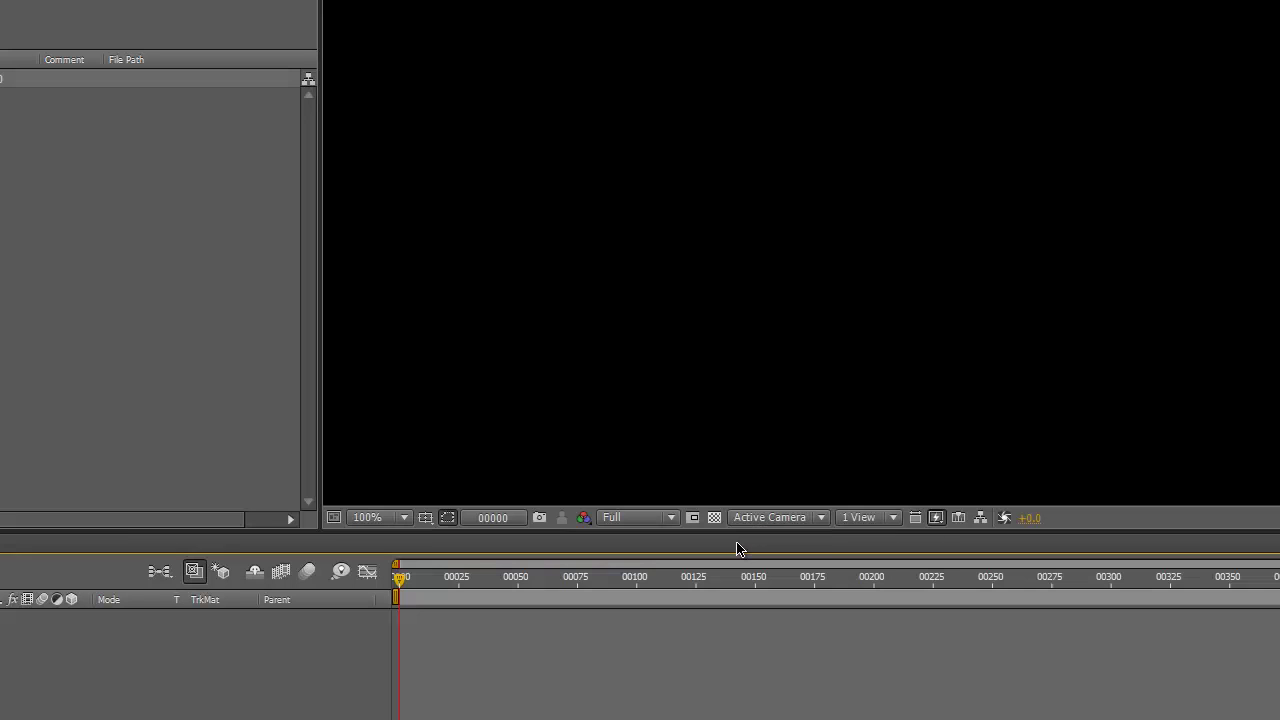
- Set the viewer to Half resolution and 50% magnification
{"action": "left_click", "coordinate": [668, 518]}
{"action": "left_click", "coordinate": [667, 578]}
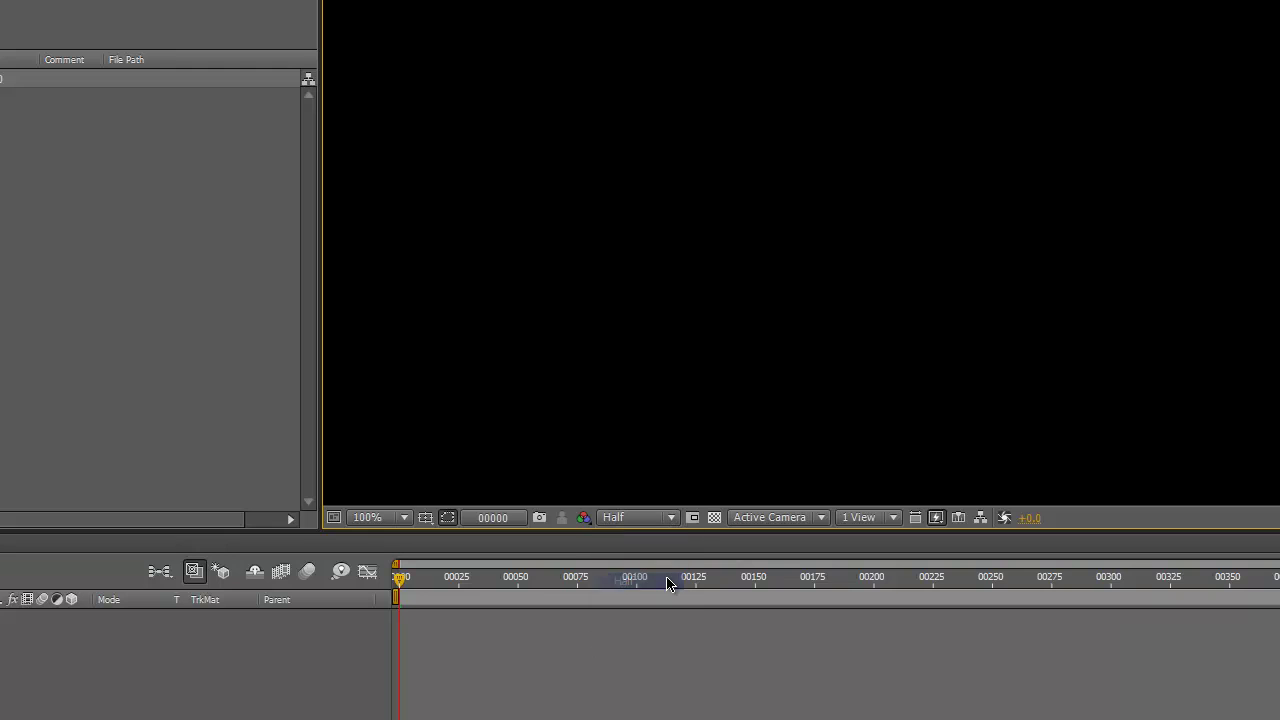
{"action": "left_click", "coordinate": [404, 517]}
{"action": "left_click", "coordinate": [389, 684]}
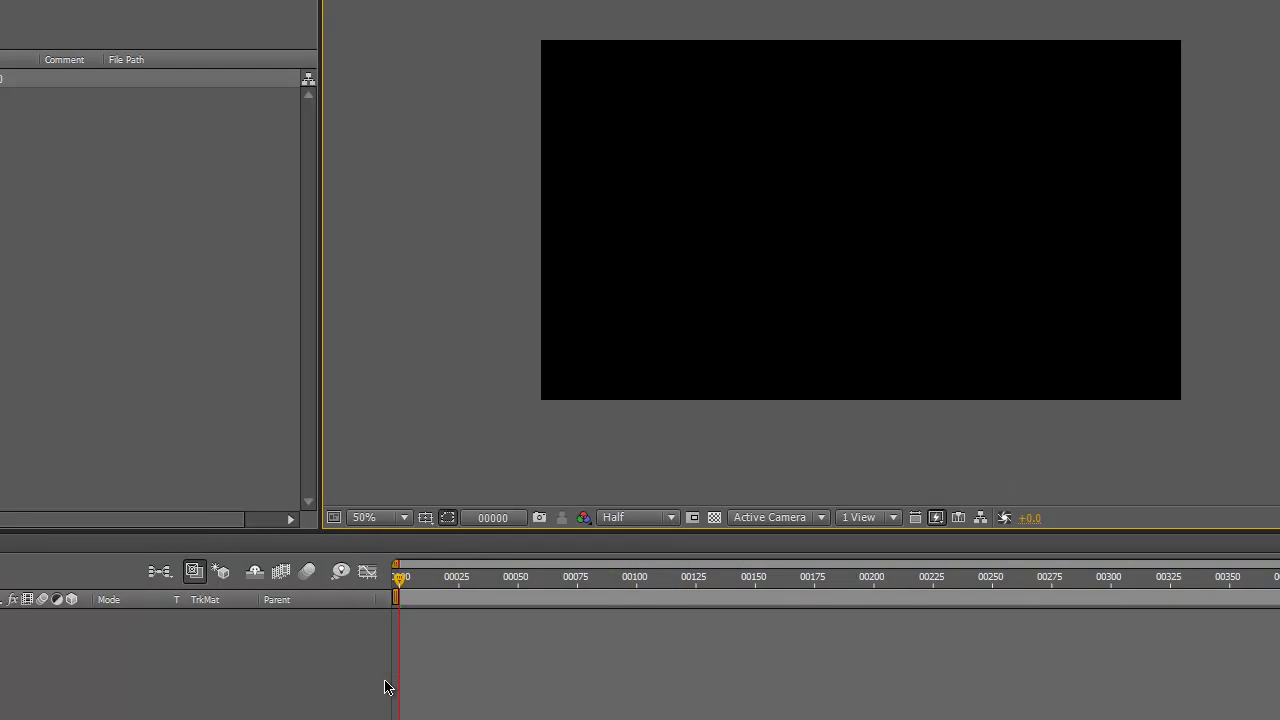
- Set the Character panel font size to 190 px
{"action": "left_click", "coordinate": [150, 300]}
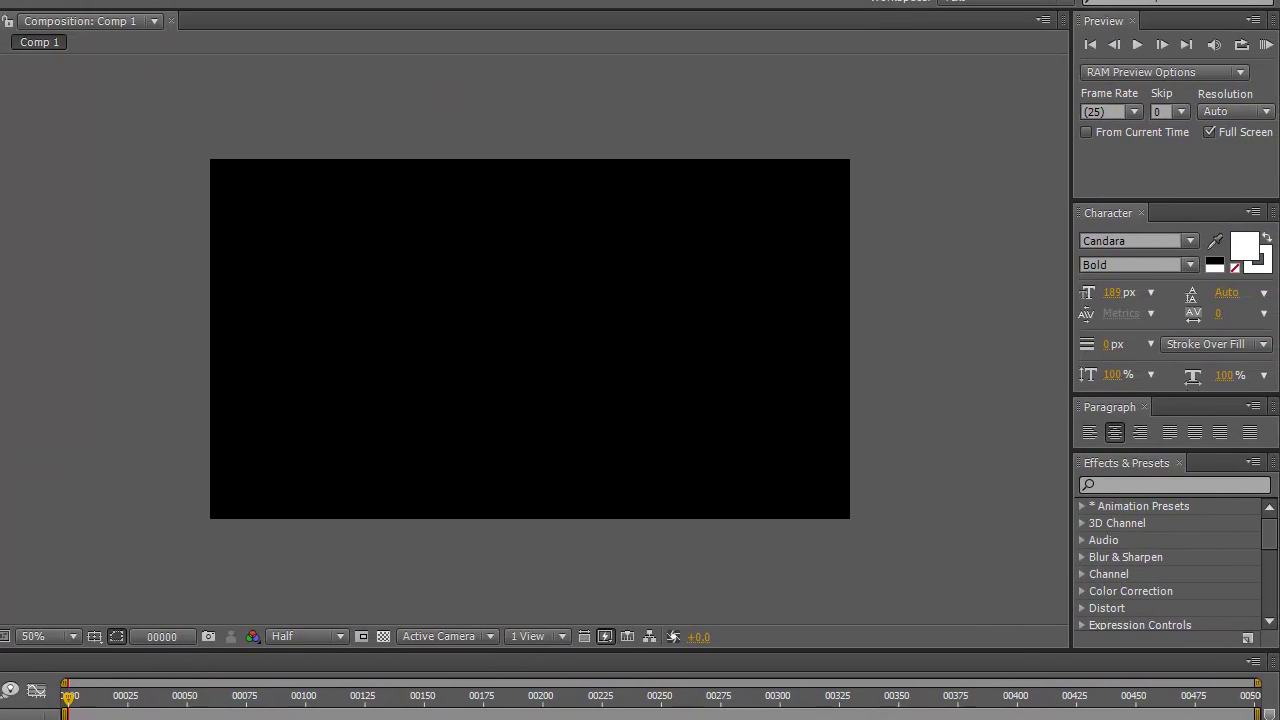
{"action": "left_click", "coordinate": [1111, 293]}
{"action": "type", "text": "190"}
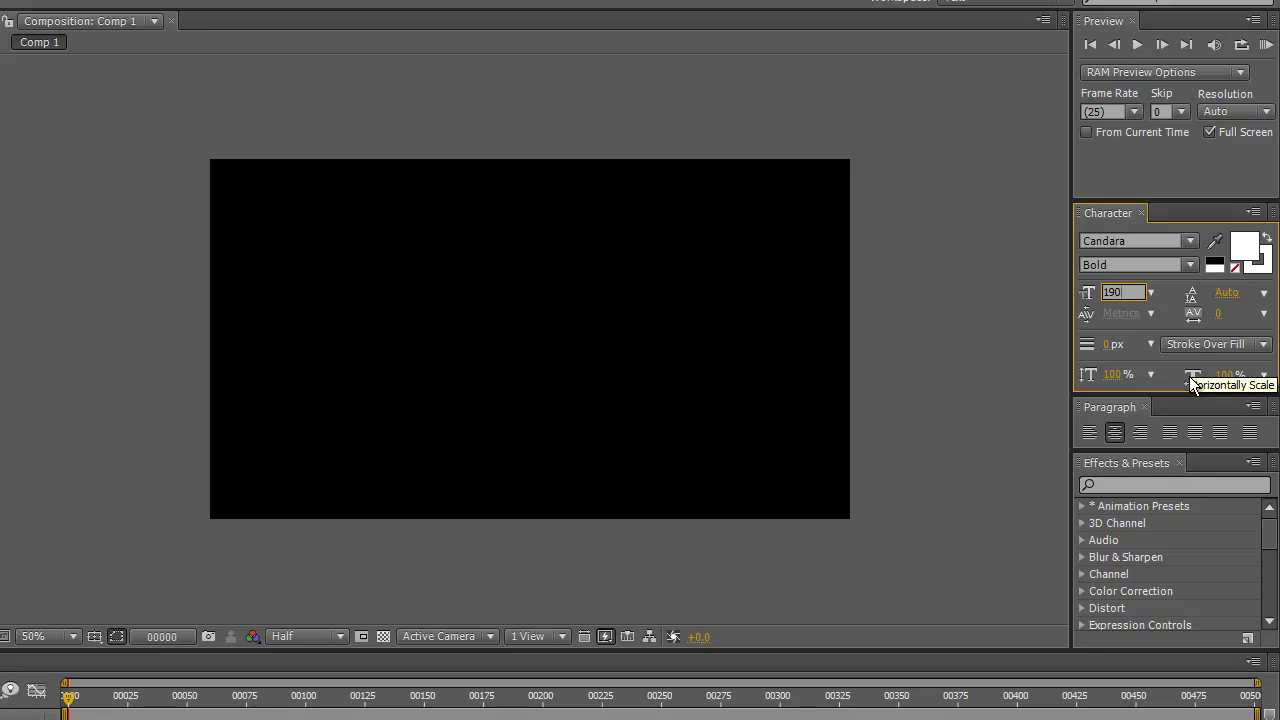
{"action": "key", "text": "Tab"}
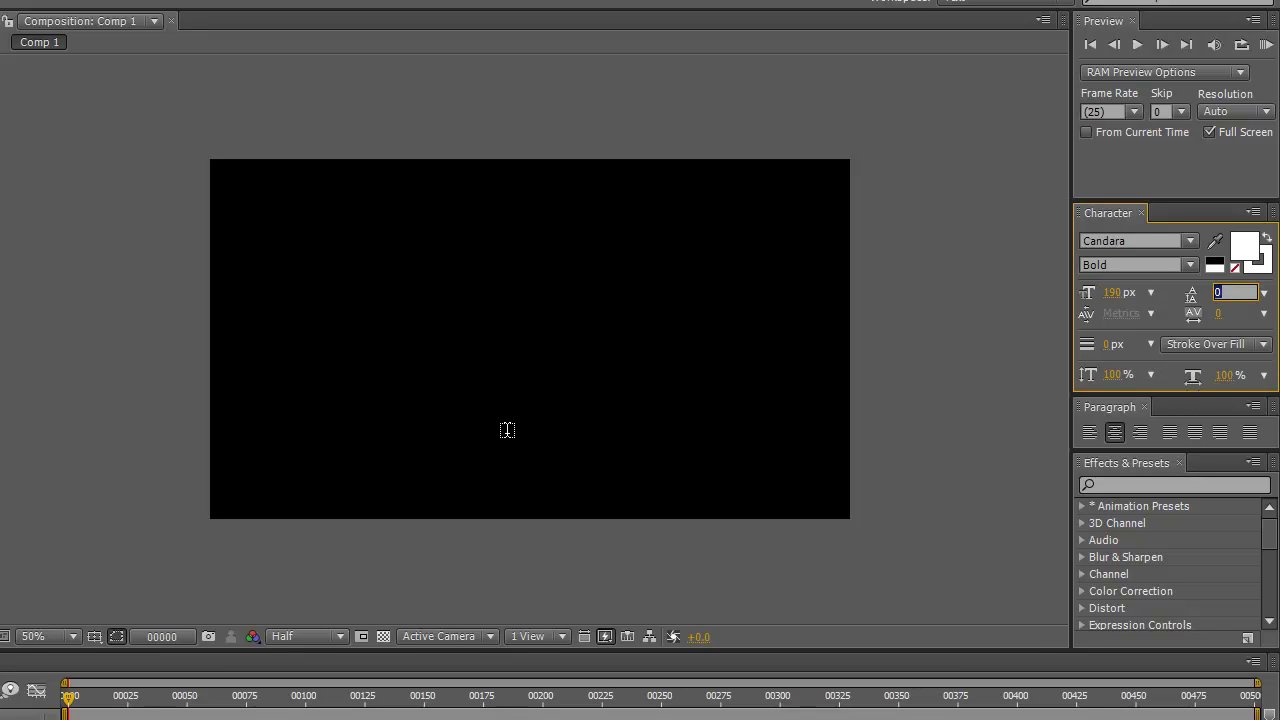
- Type the name title on the canvas, nudge it right and down, and widen its tracking
{"action": "left_click", "coordinate": [507, 430]}
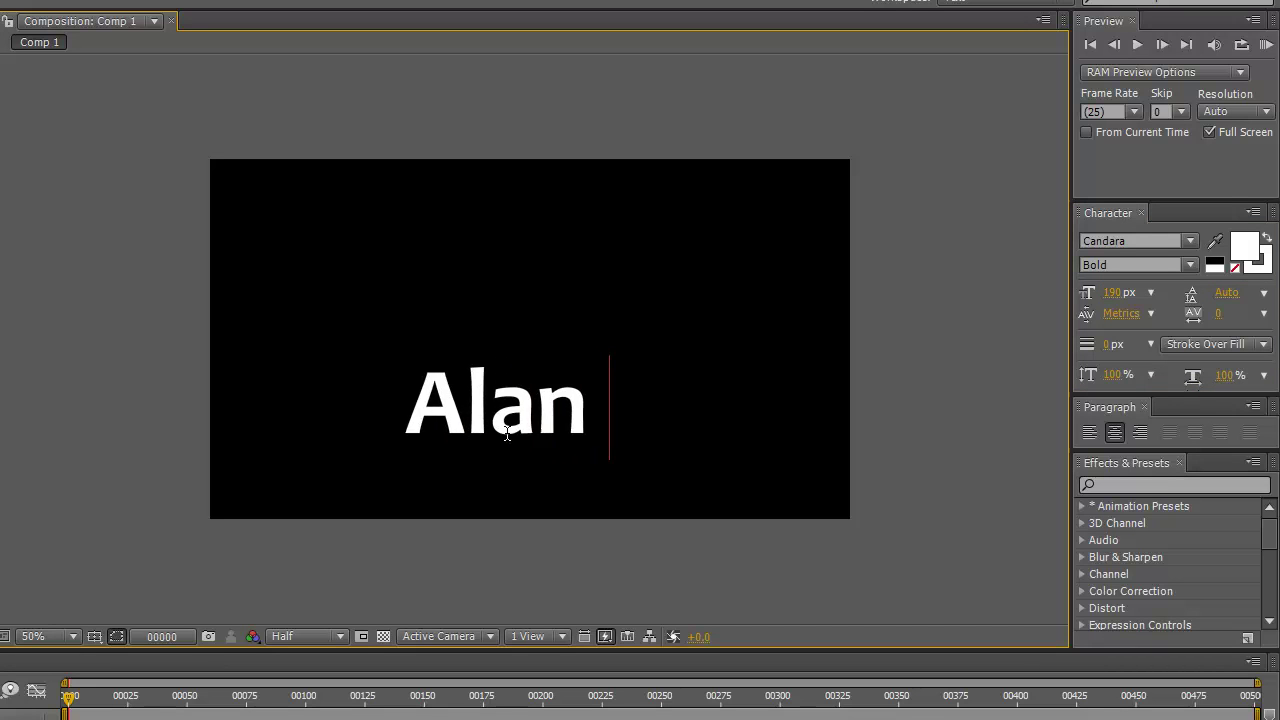
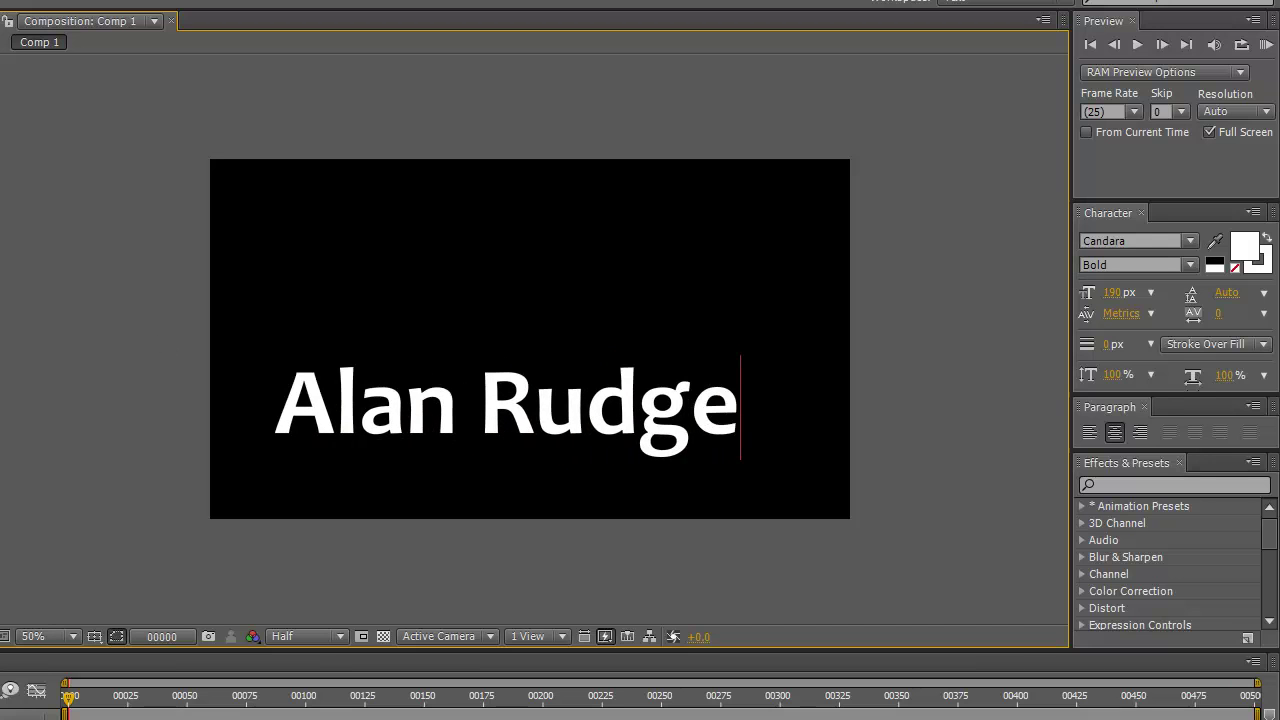
{"action": "key", "text": "Escape"}
{"action": "left_click_drag", "start_coordinate": [522, 425], "coordinate": [537, 432]}
{"action": "mouse_move", "coordinate": [1219, 313]}
{"action": "left_mouse_down"}
{"action": "mouse_move", "coordinate": [1276, 312]}
{"action": "mouse_move", "coordinate": [1236, 316]}
{"action": "left_mouse_up"}
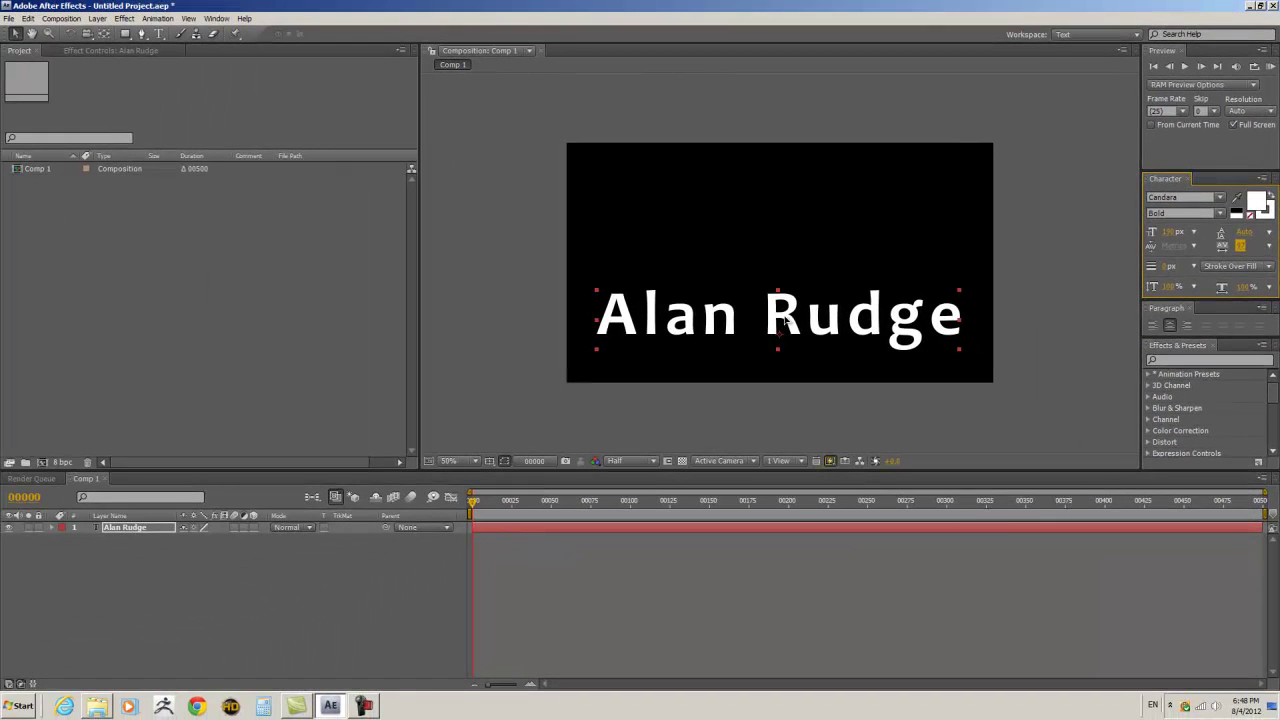
- With the Pen tool, click a wavy lower mask edge from above the first name to past the surname
{"action": "left_click", "coordinate": [785, 320]}
{"action": "left_click", "coordinate": [412, 536]}
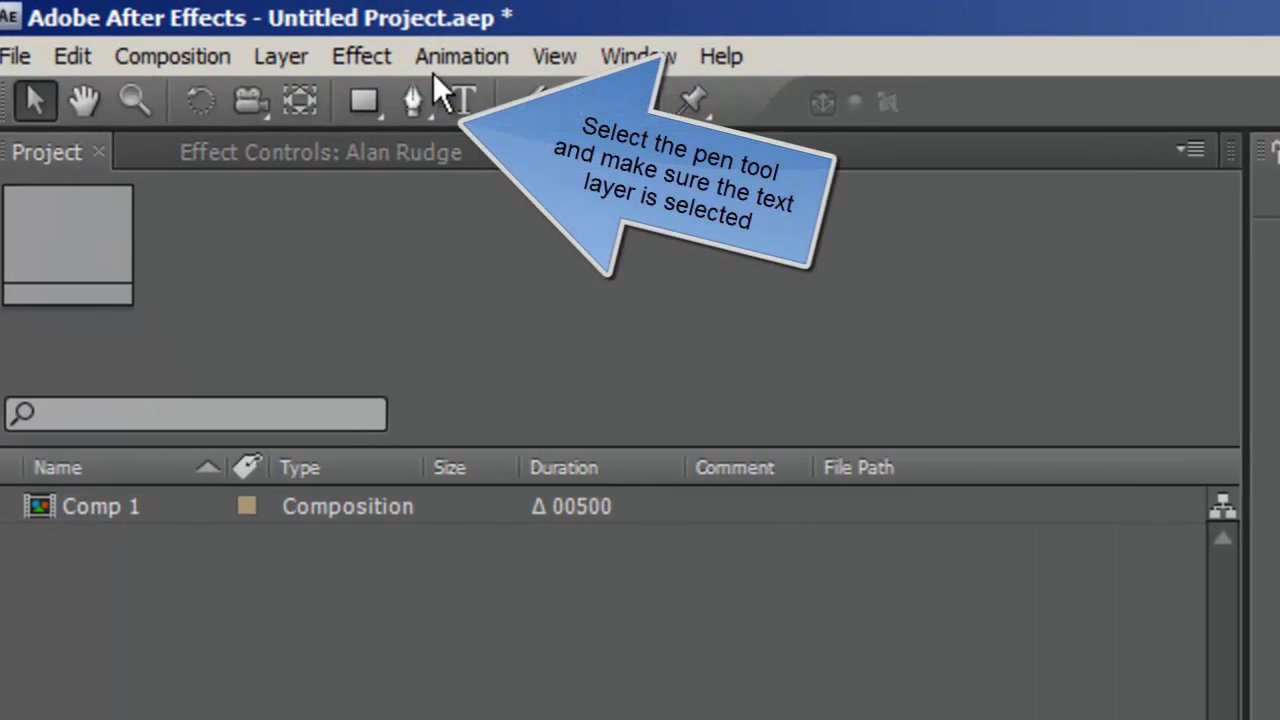
{"action": "left_click", "coordinate": [410, 101]}
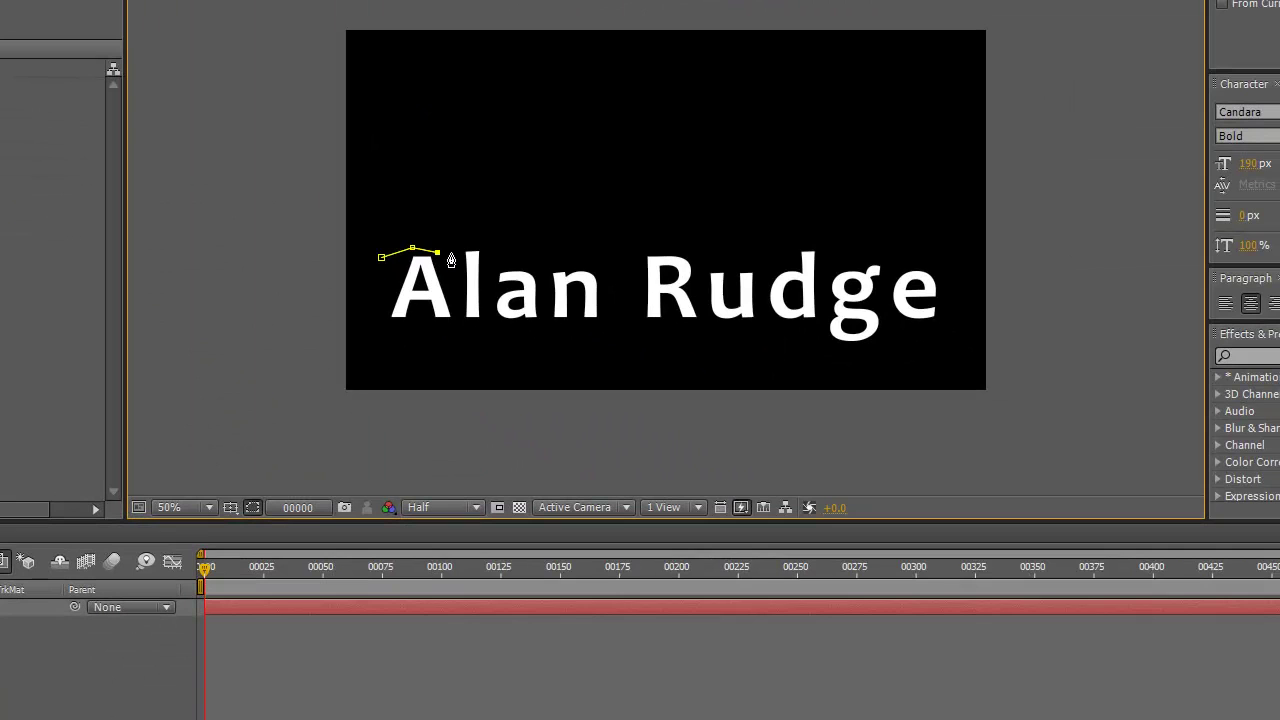
{"action": "left_click", "coordinate": [450, 252]}
{"action": "left_click", "coordinate": [472, 240]}
{"action": "left_click", "coordinate": [505, 256]}
{"action": "left_click", "coordinate": [525, 257]}
{"action": "left_click", "coordinate": [545, 258]}
{"action": "left_click", "coordinate": [568, 259]}
{"action": "left_click", "coordinate": [584, 251]}
{"action": "left_click", "coordinate": [614, 245]}
{"action": "left_click", "coordinate": [633, 248]}
{"action": "left_click", "coordinate": [654, 248]}
{"action": "left_click", "coordinate": [679, 251]}
{"action": "left_click", "coordinate": [695, 256]}
{"action": "left_click", "coordinate": [714, 260]}
{"action": "left_click", "coordinate": [729, 258]}
{"action": "left_click", "coordinate": [745, 256]}
{"action": "left_click", "coordinate": [758, 262]}
{"action": "left_click", "coordinate": [792, 258]}
{"action": "left_click", "coordinate": [797, 240]}
{"action": "left_click", "coordinate": [815, 241]}
{"action": "left_click", "coordinate": [825, 246]}
{"action": "left_click", "coordinate": [855, 253]}
{"action": "left_click", "coordinate": [870, 245]}
{"action": "left_click", "coordinate": [880, 251]}
{"action": "left_click", "coordinate": [898, 260]}
{"action": "left_click", "coordinate": [916, 259]}
{"action": "left_click", "coordinate": [938, 265]}
{"action": "left_click", "coordinate": [947, 247]}
- Trace the mask's wavy upper edge back leftward to near the starting point
{"action": "left_click", "coordinate": [937, 256]}
{"action": "left_click", "coordinate": [917, 246]}
{"action": "left_click", "coordinate": [899, 250]}
{"action": "left_click", "coordinate": [882, 238]}
{"action": "left_click", "coordinate": [869, 236]}
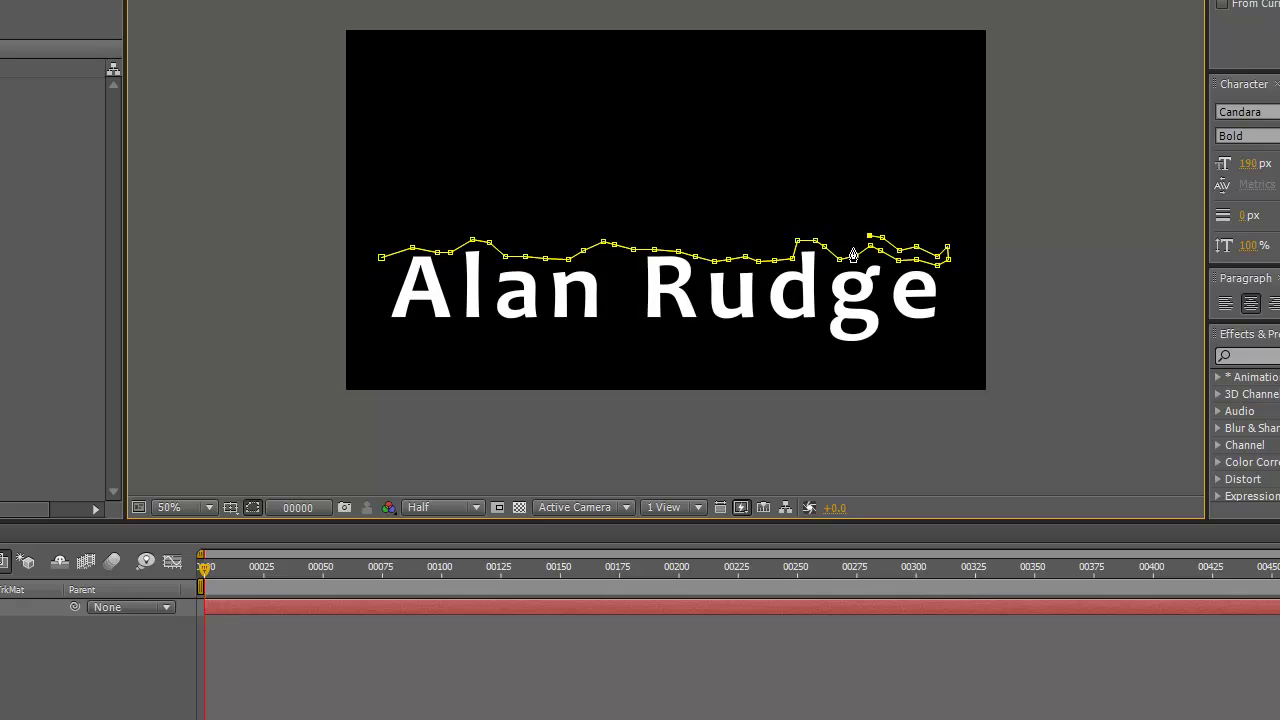
{"action": "left_click", "coordinate": [854, 246]}
{"action": "left_click", "coordinate": [842, 246]}
{"action": "left_click", "coordinate": [830, 236]}
{"action": "left_click", "coordinate": [815, 226]}
{"action": "left_click", "coordinate": [790, 230]}
{"action": "left_click", "coordinate": [759, 247]}
{"action": "left_click", "coordinate": [744, 243]}
{"action": "left_click", "coordinate": [724, 246]}
{"action": "left_click", "coordinate": [712, 249]}
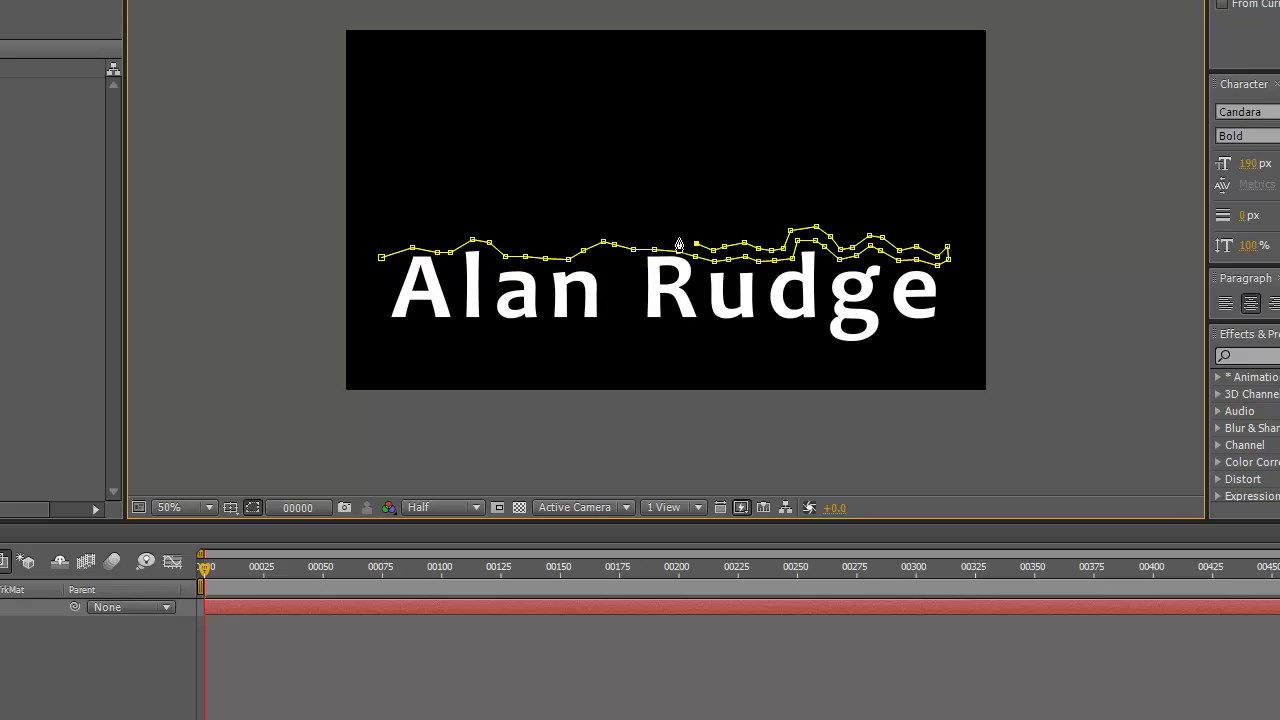
{"action": "left_click", "coordinate": [679, 239]}
{"action": "left_click", "coordinate": [635, 240]}
{"action": "left_click", "coordinate": [546, 244]}
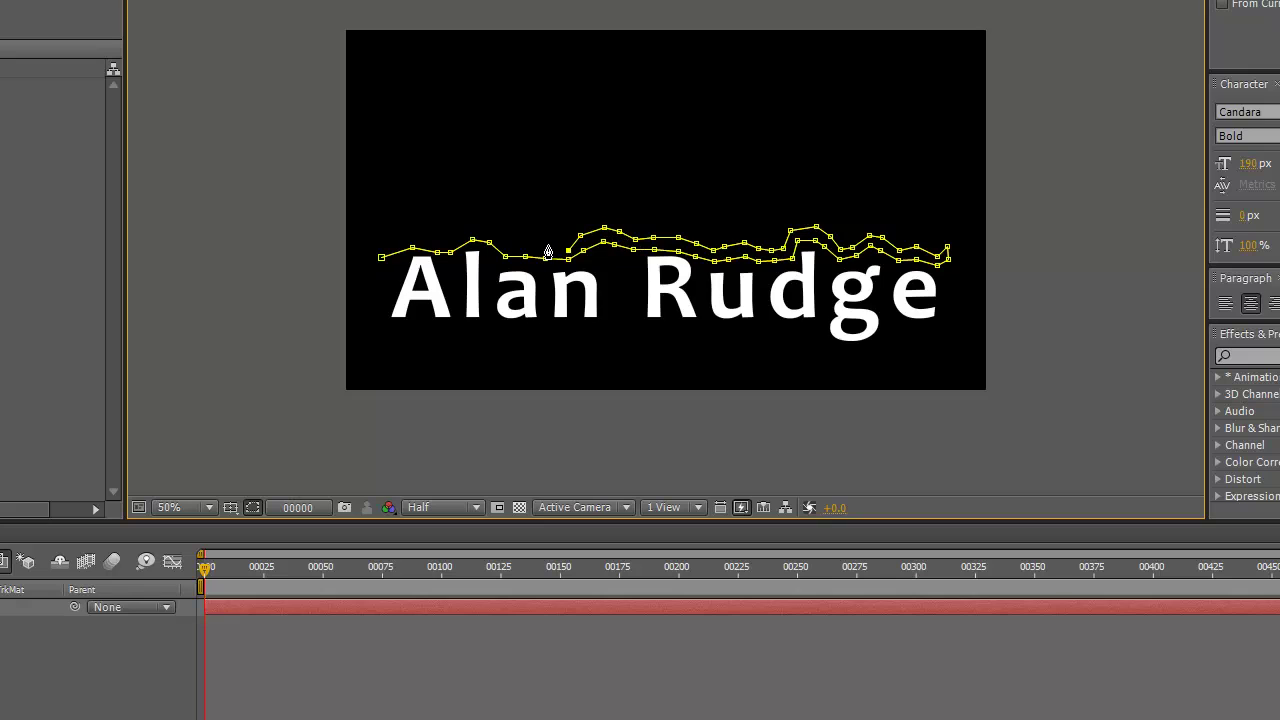
{"action": "left_click", "coordinate": [490, 233]}
{"action": "left_click", "coordinate": [466, 229]}
{"action": "left_click", "coordinate": [451, 243]}
{"action": "left_click", "coordinate": [436, 244]}
{"action": "left_click", "coordinate": [411, 238]}
{"action": "left_click", "coordinate": [381, 247]}
- Close the mask outline and set Mask 1's mode to None
{"action": "left_click", "coordinate": [381, 249]}
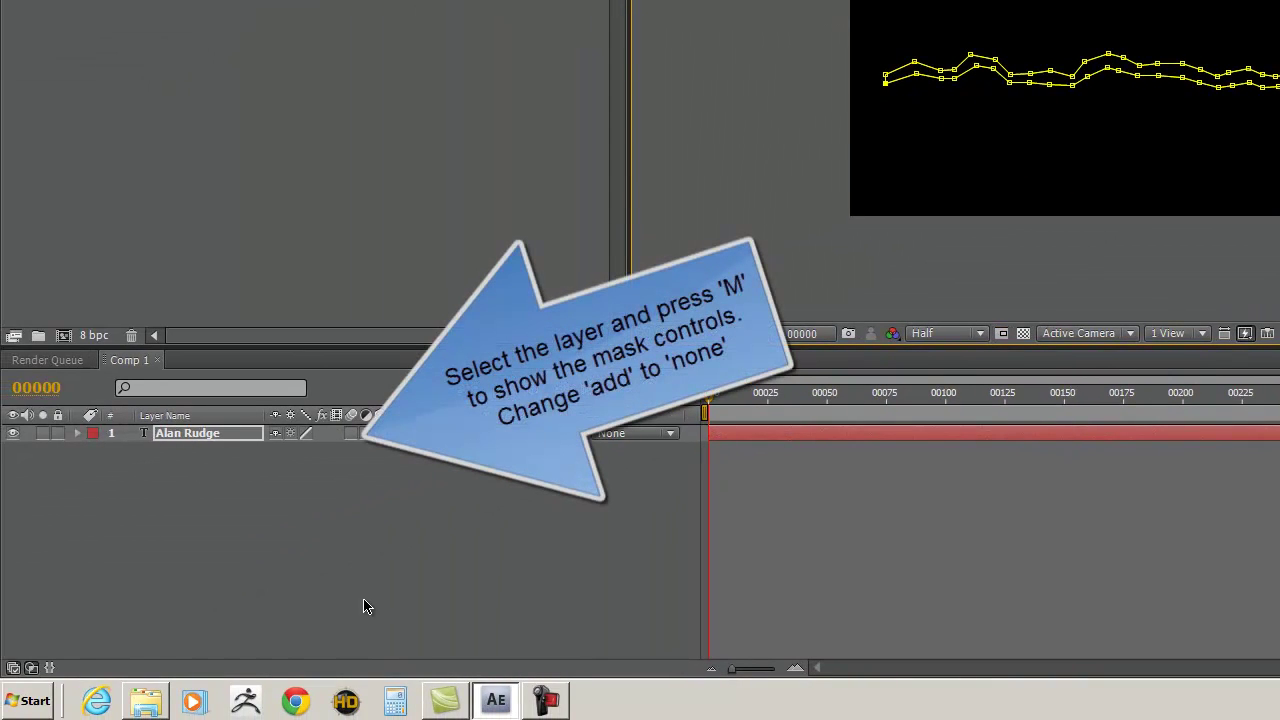
{"action": "left_click", "coordinate": [363, 606]}
{"action": "left_click", "coordinate": [200, 437]}
{"action": "key", "text": "m"}
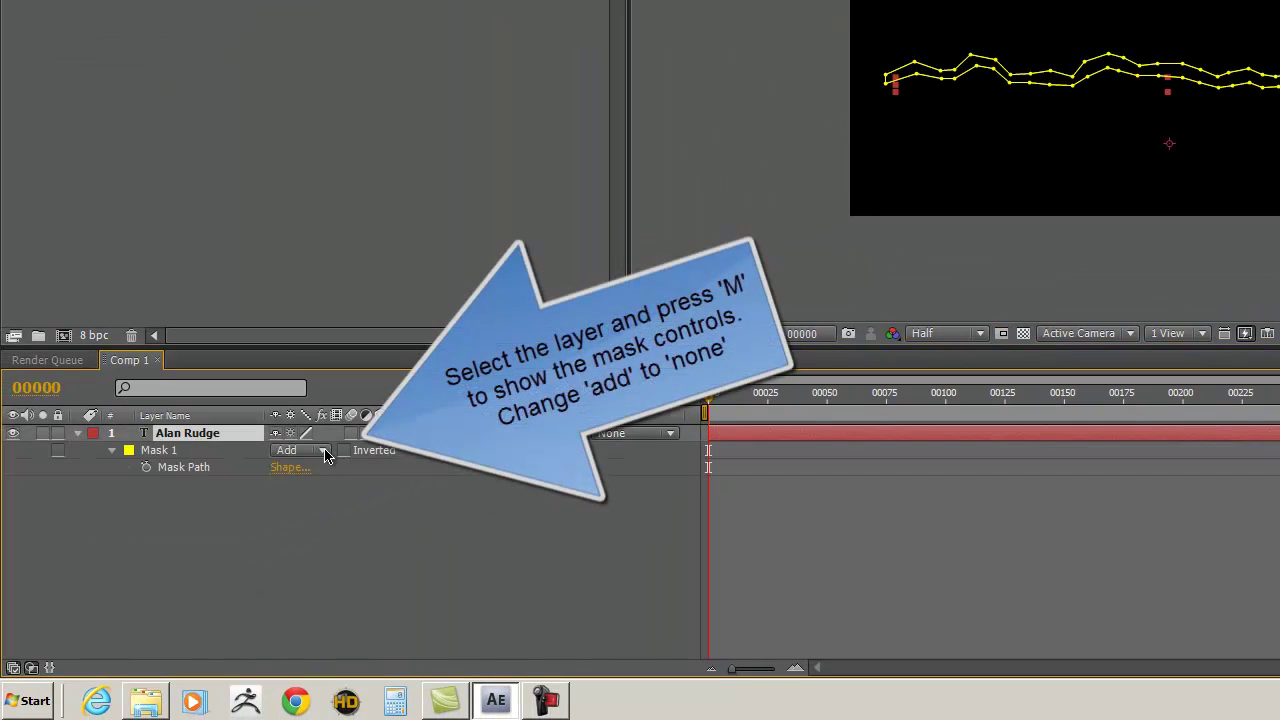
{"action": "left_click", "coordinate": [322, 450]}
{"action": "left_click", "coordinate": [305, 434]}
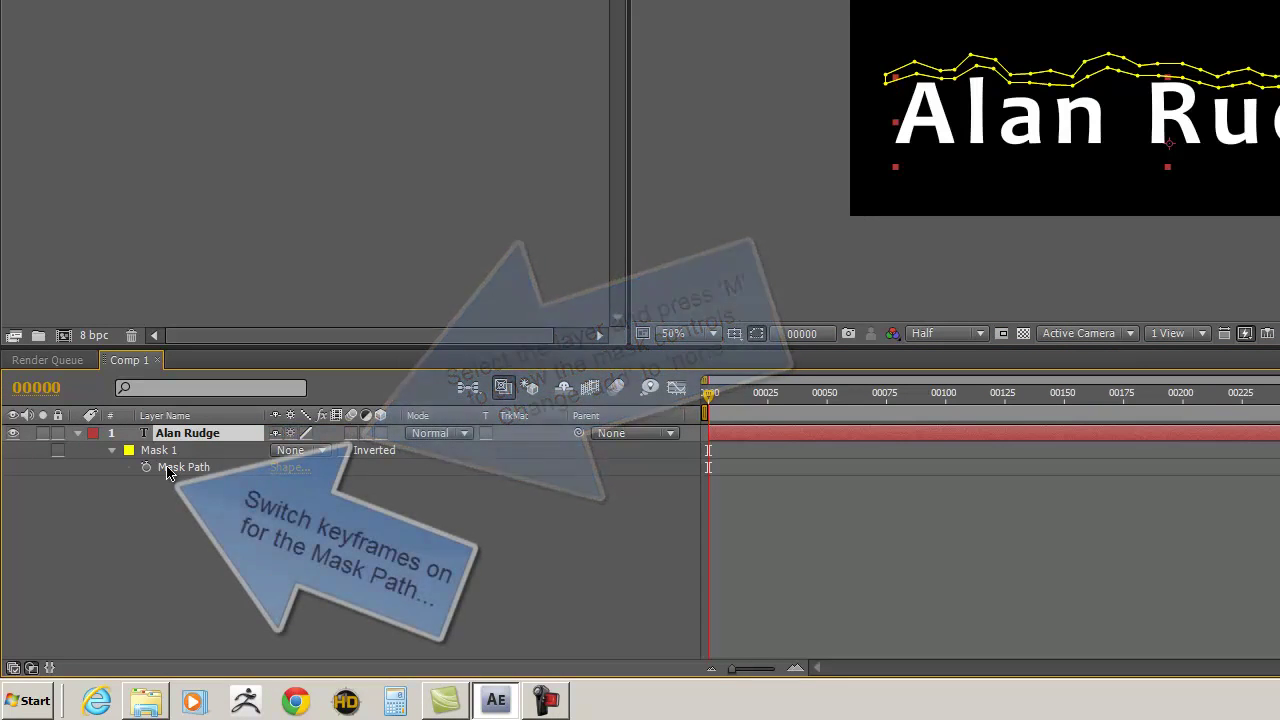
- Keyframe the mask path at frame 0, then move the mask below the title at frame 425
{"action": "left_click", "coordinate": [146, 467]}
{"action": "left_click_drag", "start_coordinate": [708, 398], "coordinate": [1279, 473]}
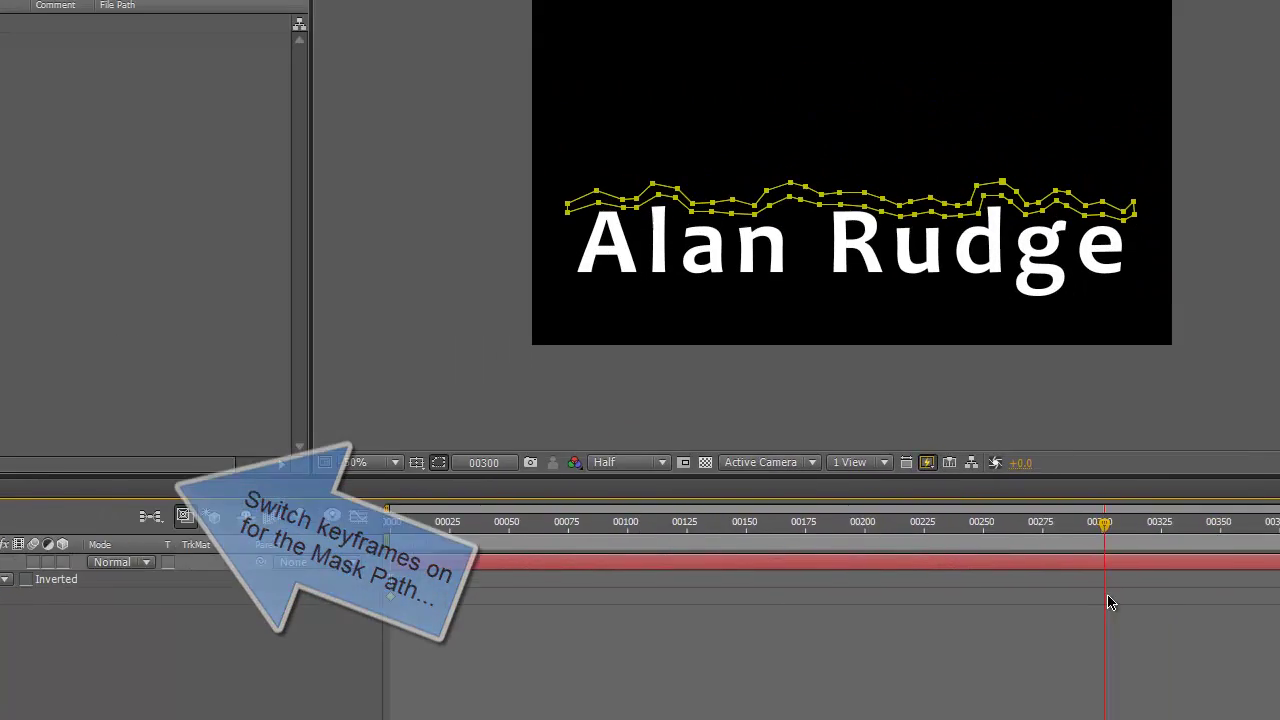
{"action": "left_click_drag", "start_coordinate": [1108, 602], "coordinate": [1279, 613]}
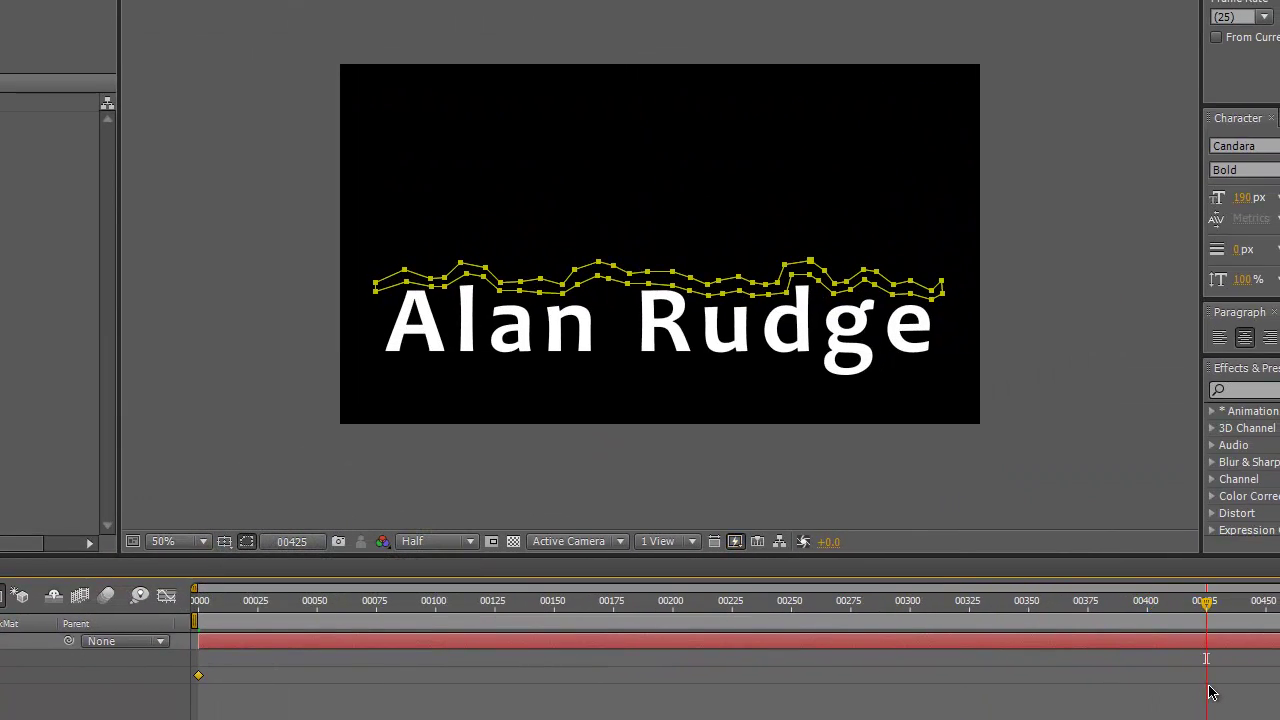
{"action": "double_click", "coordinate": [493, 278]}
{"action": "left_click_drag", "start_coordinate": [549, 287], "coordinate": [550, 391]}
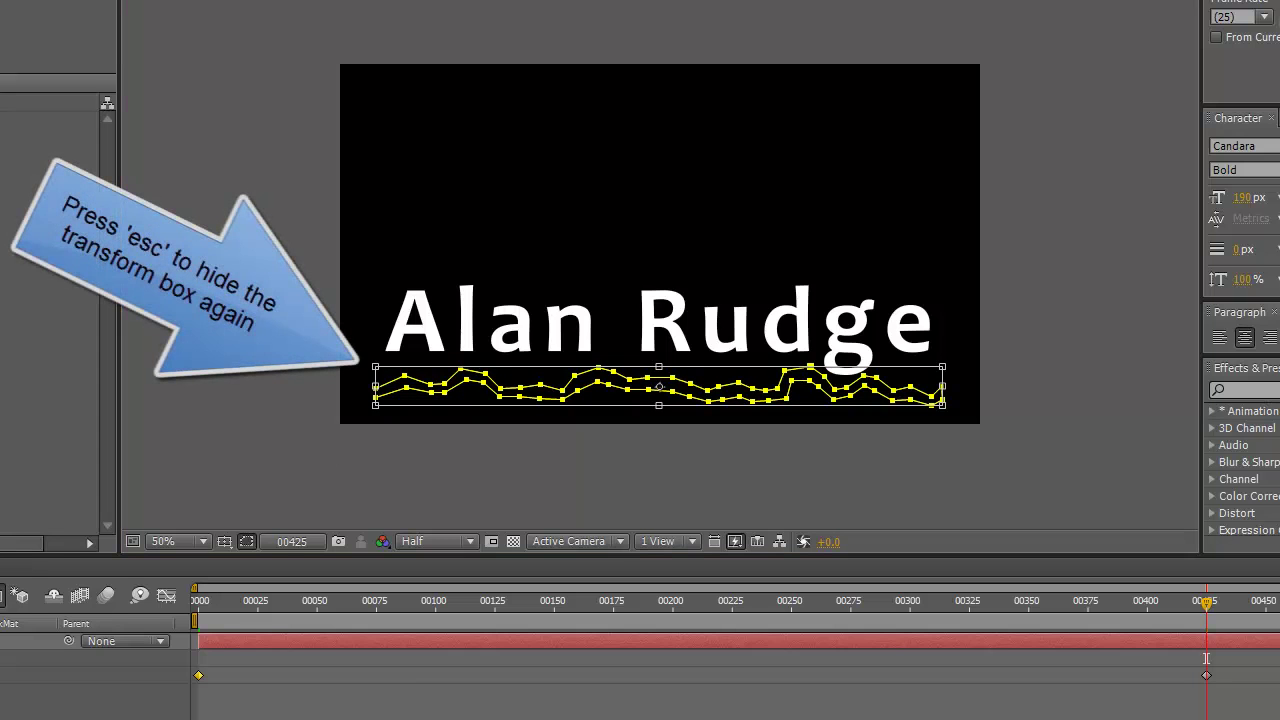
- At frame 425, raise groups of mask points to follow the letters' bottom edge, then return to frame 0
{"action": "key", "text": "Escape"}
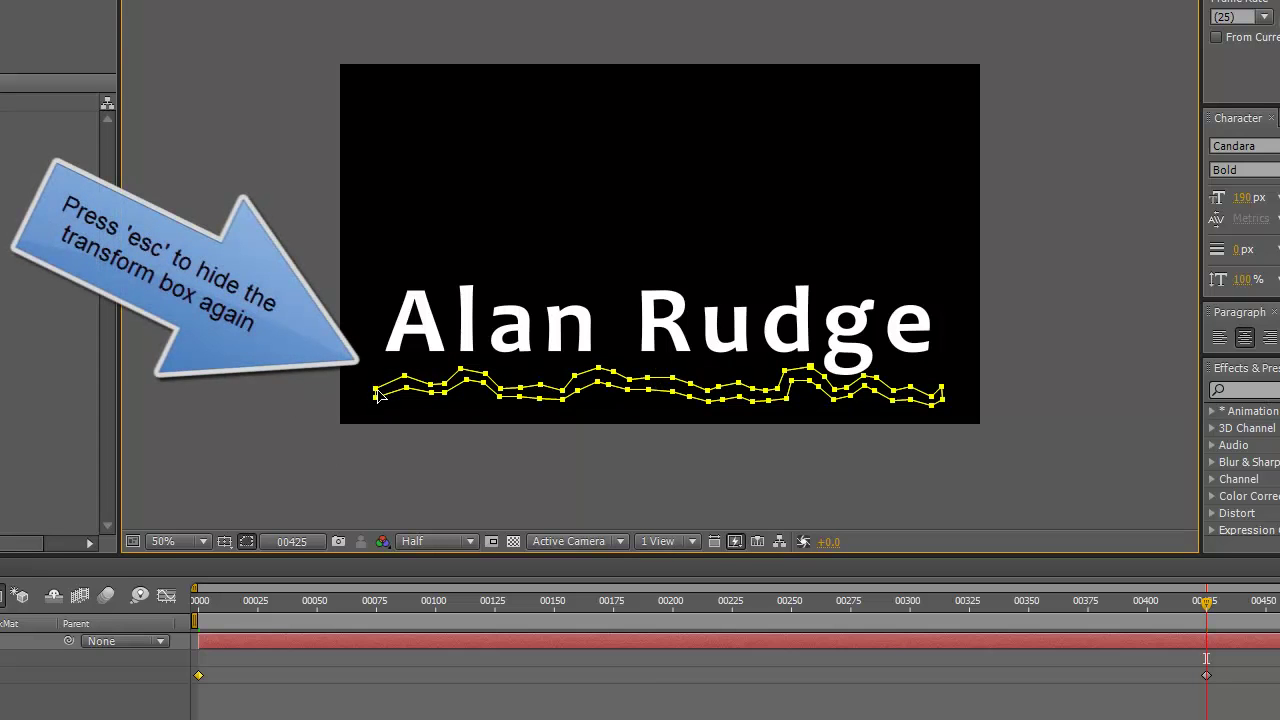
{"action": "left_click", "coordinate": [378, 397]}
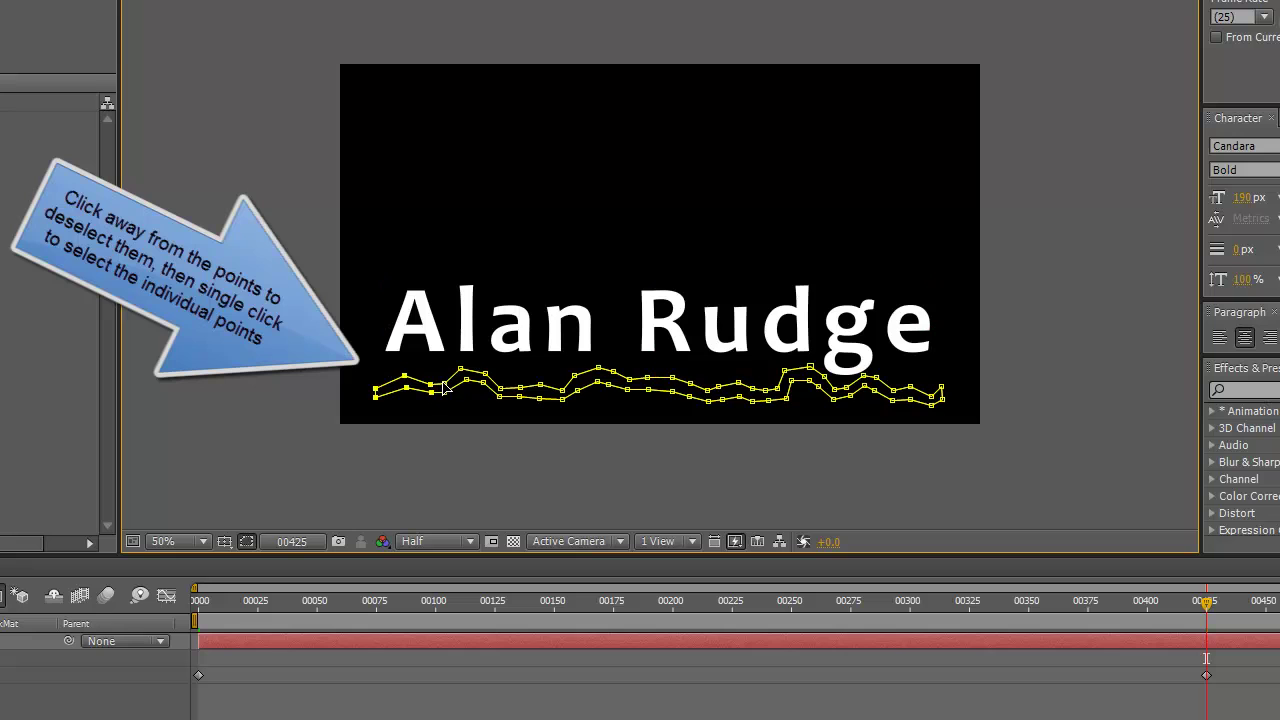
{"action": "key", "text": "shift+Up"}
{"action": "key", "text": "shift+Up"}
{"action": "key", "text": "shift+Up"}
{"action": "key", "text": "shift+Up"}
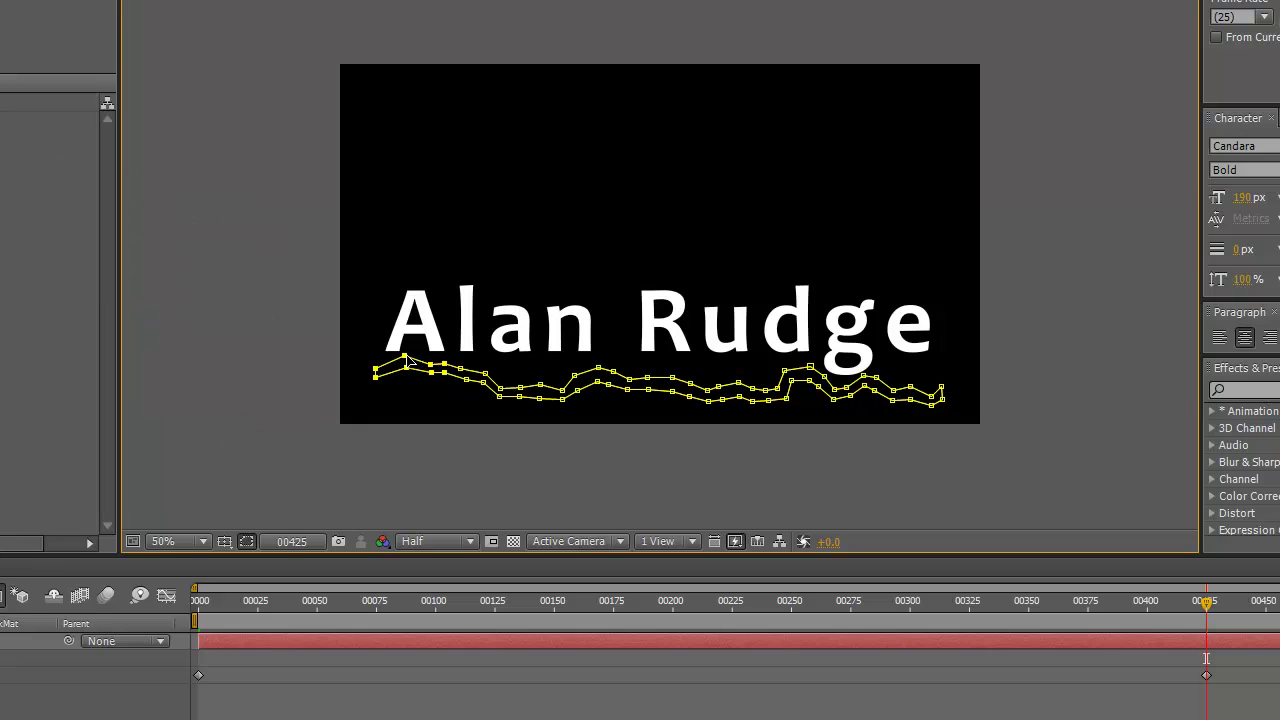
{"action": "key", "text": "Up"}
{"action": "key", "text": "Up"}
{"action": "key", "text": "Up"}
{"action": "key", "text": "Up"}
{"action": "key", "text": "Up"}
{"action": "key", "text": "Up"}
{"action": "key", "text": "Up"}
{"action": "key", "text": "Up"}
{"action": "key", "text": "Up"}
{"action": "key", "text": "Up"}
{"action": "key", "text": "Up"}
{"action": "key", "text": "Up"}
{"action": "key", "text": "Up"}
{"action": "key", "text": "Up"}
{"action": "key", "text": "Up"}
{"action": "left_click_drag", "start_coordinate": [490, 410], "coordinate": [677, 366]}
{"action": "left_click_drag", "start_coordinate": [700, 413], "coordinate": [774, 380]}
{"action": "left_click_drag", "start_coordinate": [972, 378], "coordinate": [930, 364]}
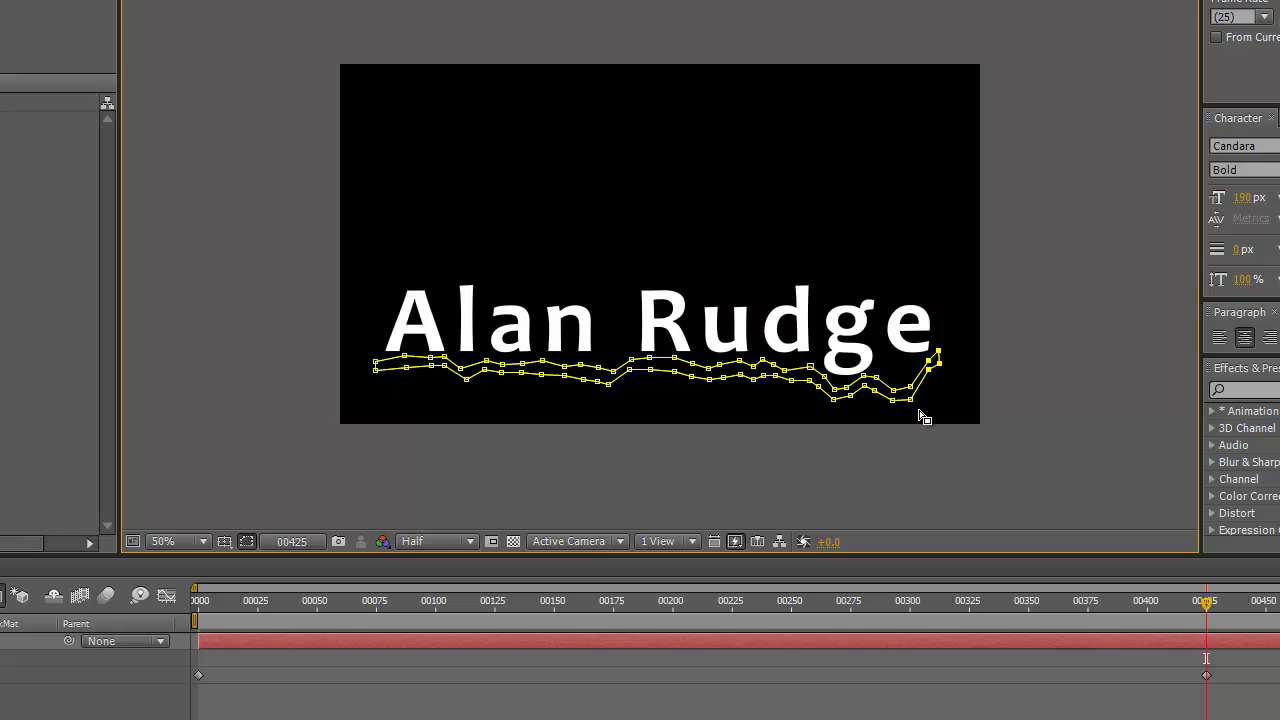
{"action": "left_click_drag", "start_coordinate": [921, 416], "coordinate": [893, 376]}
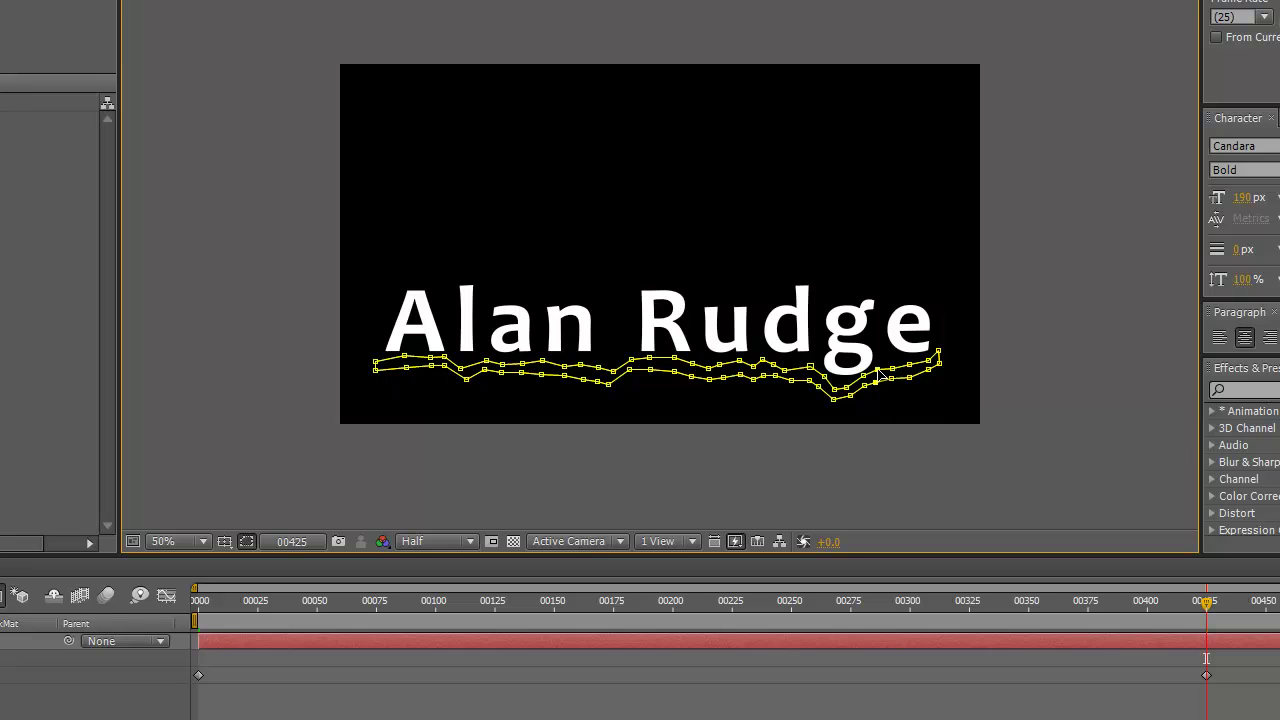
{"action": "left_click_drag", "start_coordinate": [826, 417], "coordinate": [834, 389]}
{"action": "left_click_drag", "start_coordinate": [1206, 606], "coordinate": [716, 622]}
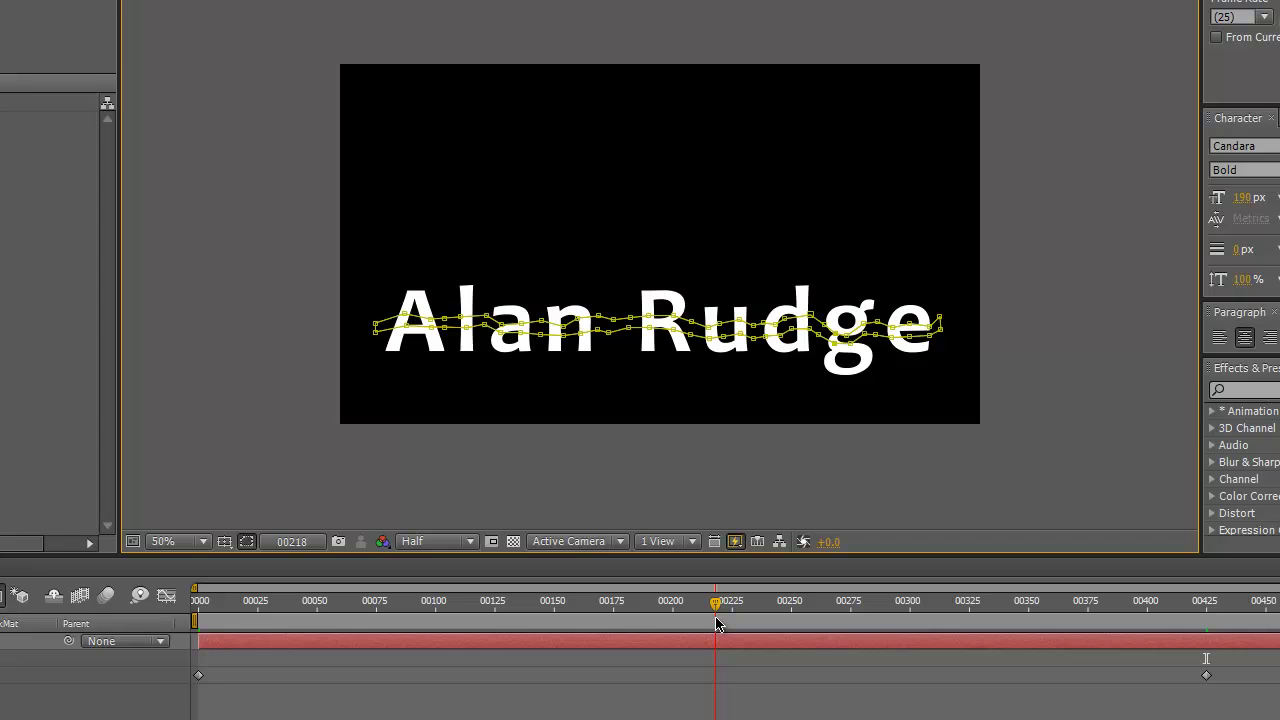
- Back at the first frame, raise mask points above the d, u and a
{"action": "left_click_drag", "start_coordinate": [716, 622], "coordinate": [544, 590]}
{"action": "left_click", "coordinate": [849, 318]}
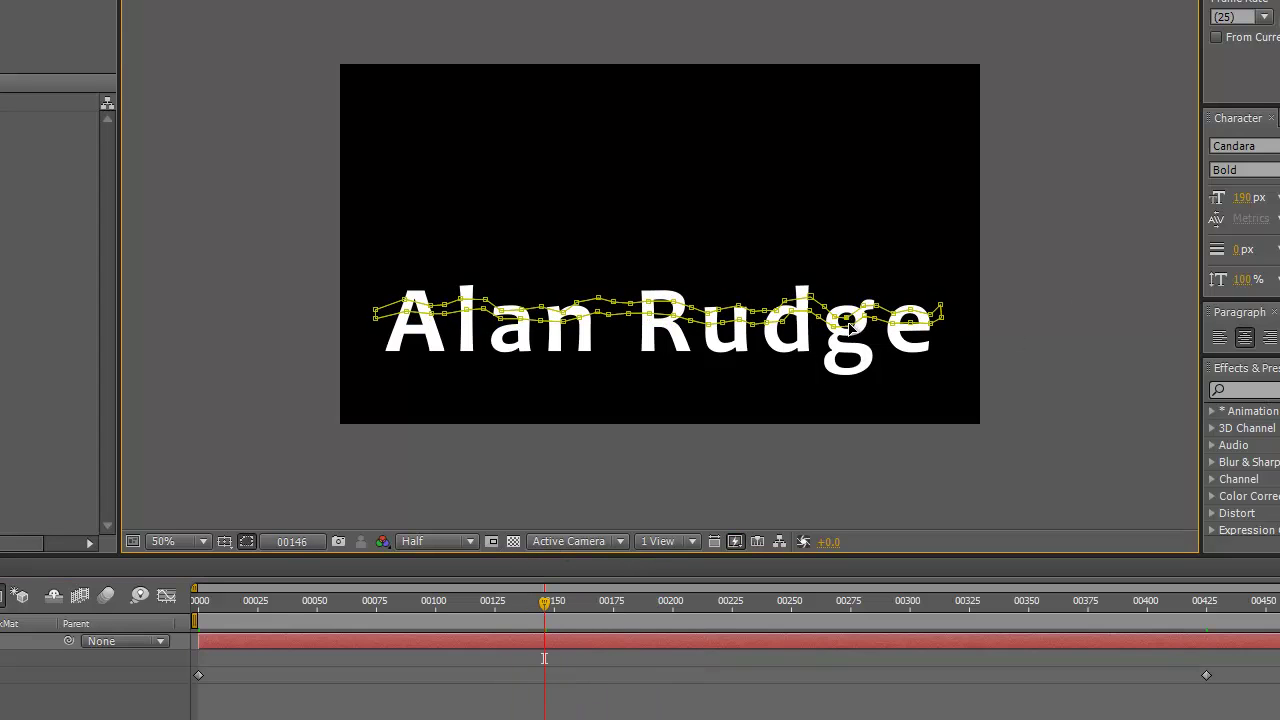
{"action": "left_click", "coordinate": [848, 312], "text": "alt"}
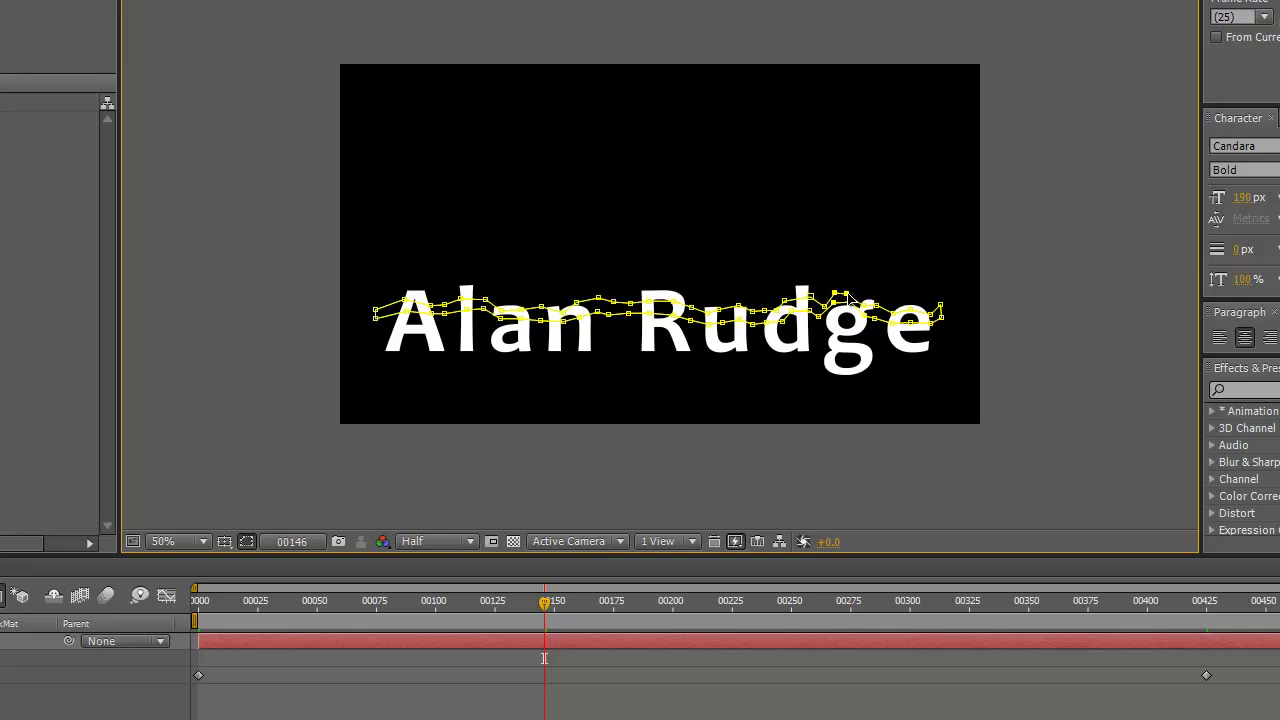
{"action": "mouse_move", "coordinate": [544, 601]}
{"action": "left_mouse_down"}
{"action": "mouse_move", "coordinate": [185, 618]}
{"action": "mouse_move", "coordinate": [280, 602]}
{"action": "mouse_move", "coordinate": [557, 598]}
{"action": "mouse_move", "coordinate": [566, 580]}
{"action": "mouse_move", "coordinate": [544, 585]}
{"action": "left_mouse_up"}
{"action": "left_click_drag", "start_coordinate": [778, 312], "coordinate": [782, 282]}
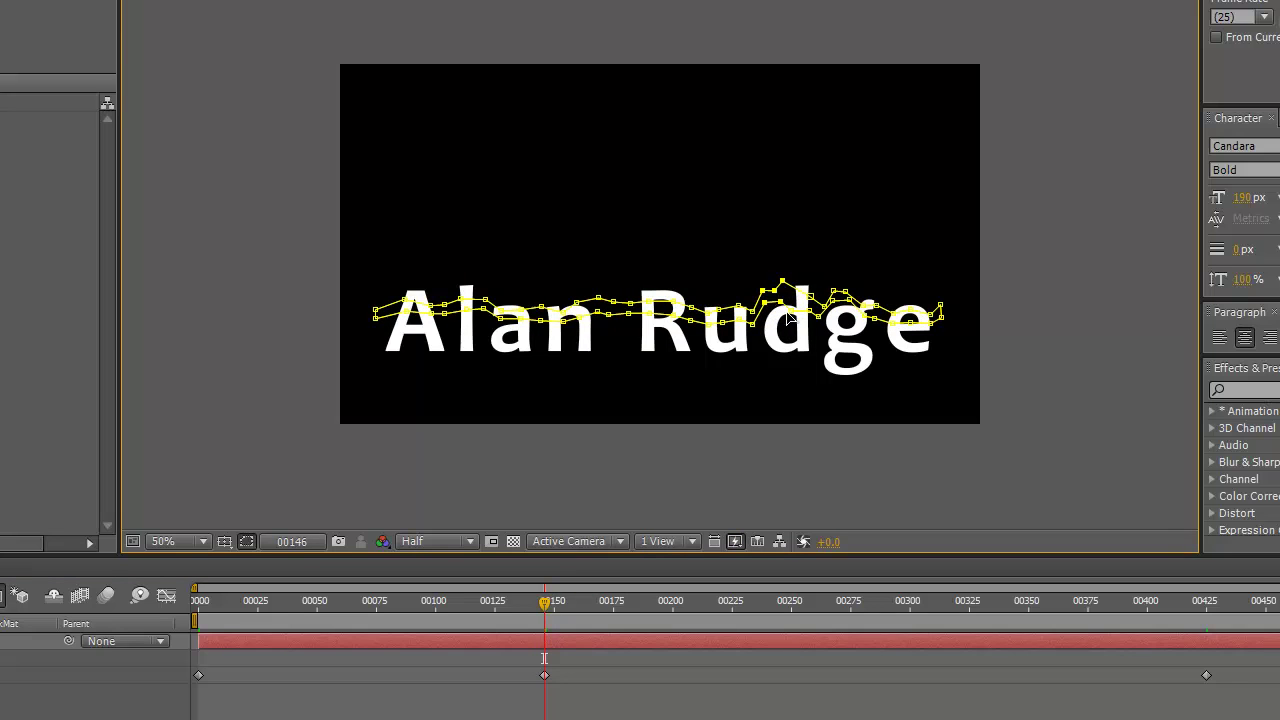
{"action": "left_click", "coordinate": [812, 370]}
{"action": "left_click", "coordinate": [790, 313]}
{"action": "left_click_drag", "start_coordinate": [722, 318], "coordinate": [718, 297]}
{"action": "left_click_drag", "start_coordinate": [534, 344], "coordinate": [512, 292]}
- Reshape the mask's left half and right end at later frames, reviewing motion through frame 363
{"action": "left_click_drag", "start_coordinate": [546, 603], "coordinate": [883, 557]}
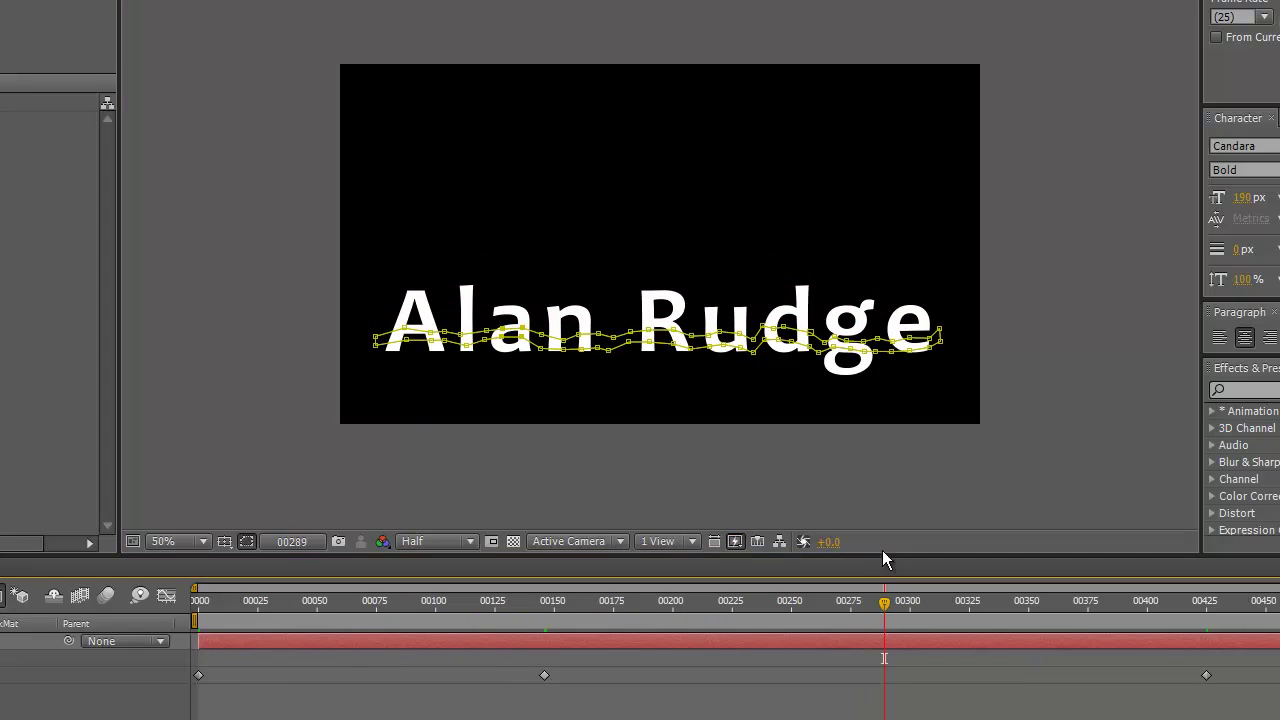
{"action": "left_click", "coordinate": [441, 347]}
{"action": "left_click_drag", "start_coordinate": [432, 336], "coordinate": [428, 324]}
{"action": "left_click", "coordinate": [751, 603]}
{"action": "left_click_drag", "start_coordinate": [743, 611], "coordinate": [1086, 592]}
{"action": "left_click_drag", "start_coordinate": [622, 394], "coordinate": [374, 344]}
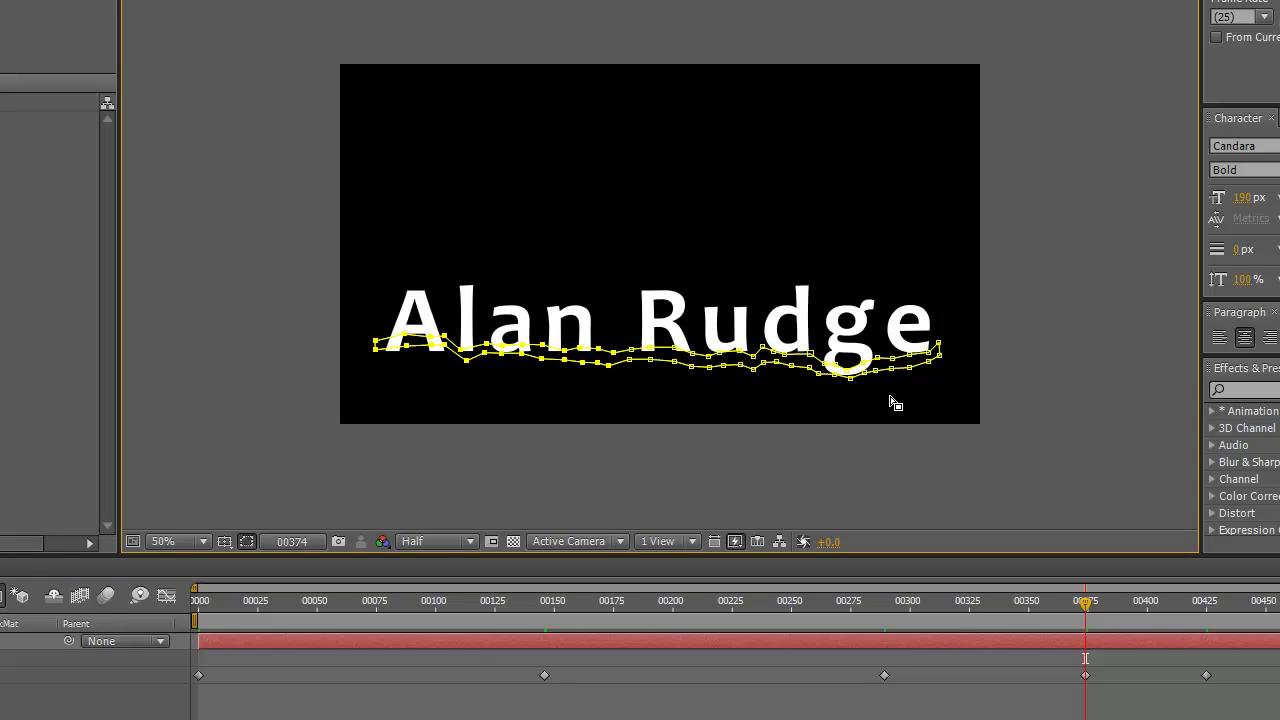
{"action": "left_click_drag", "start_coordinate": [940, 383], "coordinate": [909, 347]}
{"action": "left_click_drag", "start_coordinate": [1091, 621], "coordinate": [13, 711]}
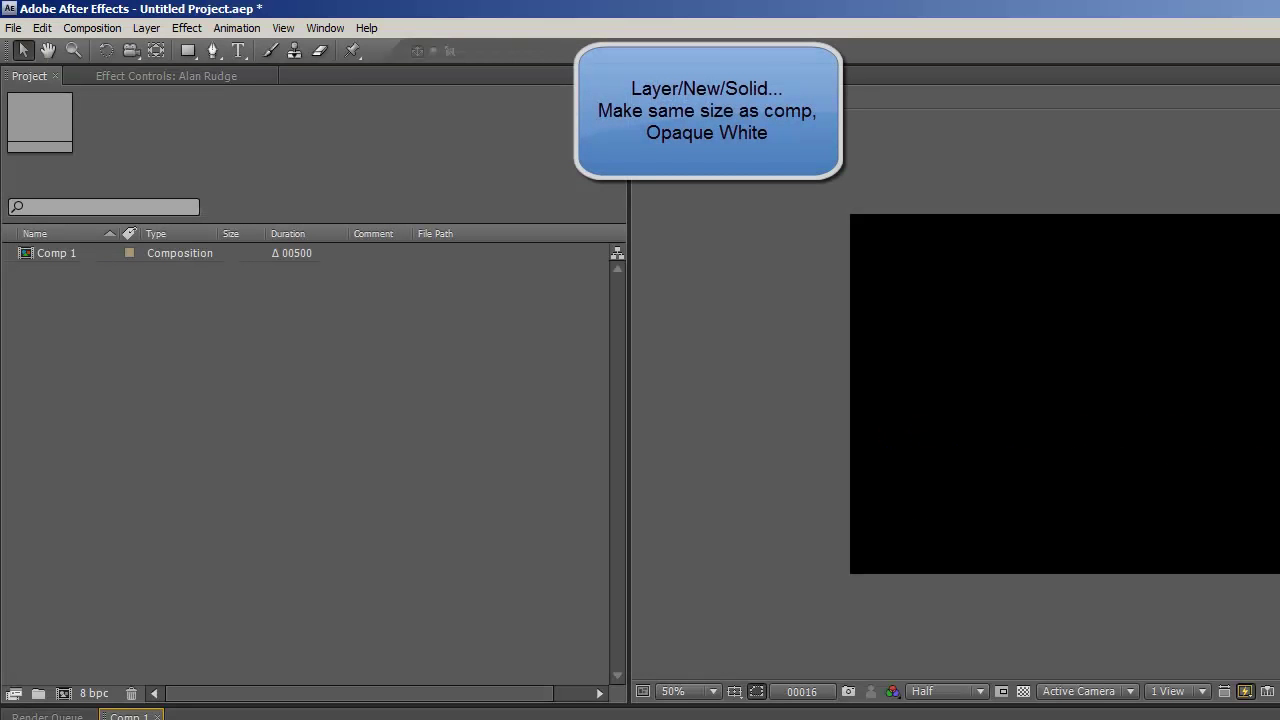
- Create a new comp-sized solid layer coloured white (FFFFFF)
{"action": "left_click", "coordinate": [147, 28]}
{"action": "mouse_move", "coordinate": [200, 48]}
{"action": "left_click", "coordinate": [302, 65]}
{"action": "left_click", "coordinate": [948, 645]}
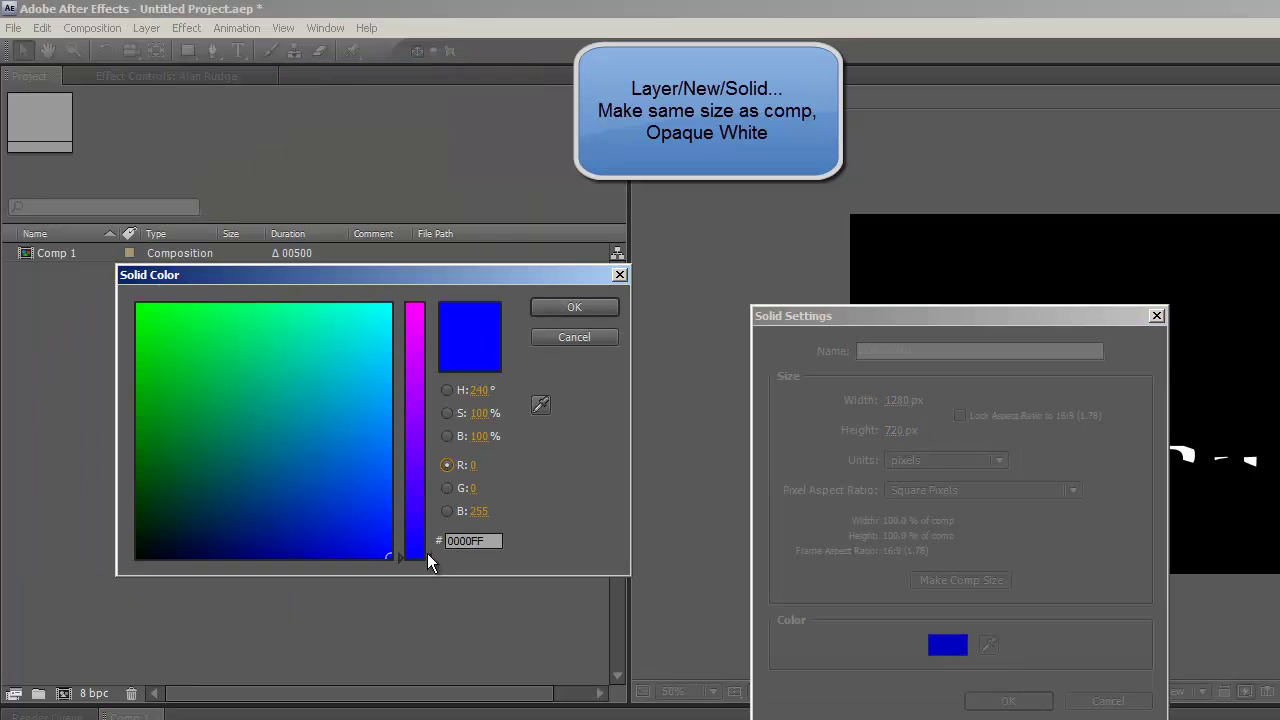
{"action": "left_click_drag", "start_coordinate": [388, 554], "coordinate": [360, 301]}
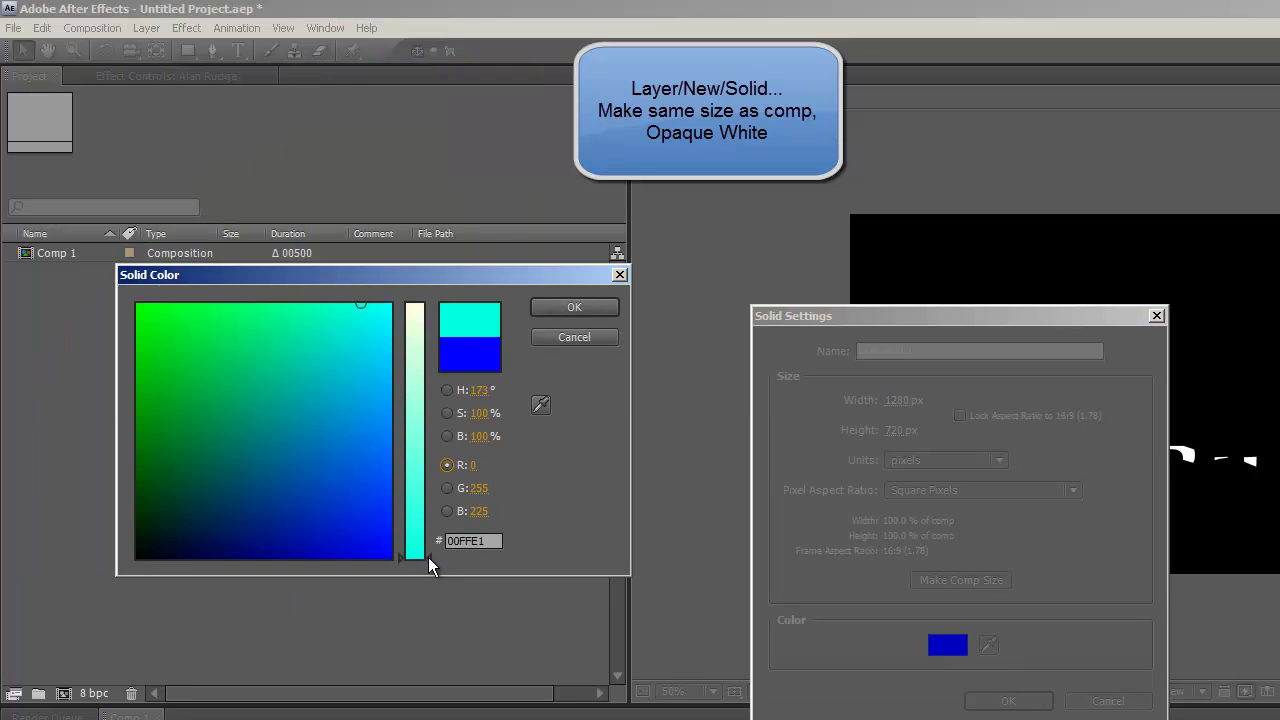
{"action": "left_click_drag", "start_coordinate": [428, 557], "coordinate": [419, 242]}
{"action": "left_click_drag", "start_coordinate": [360, 304], "coordinate": [391, 302]}
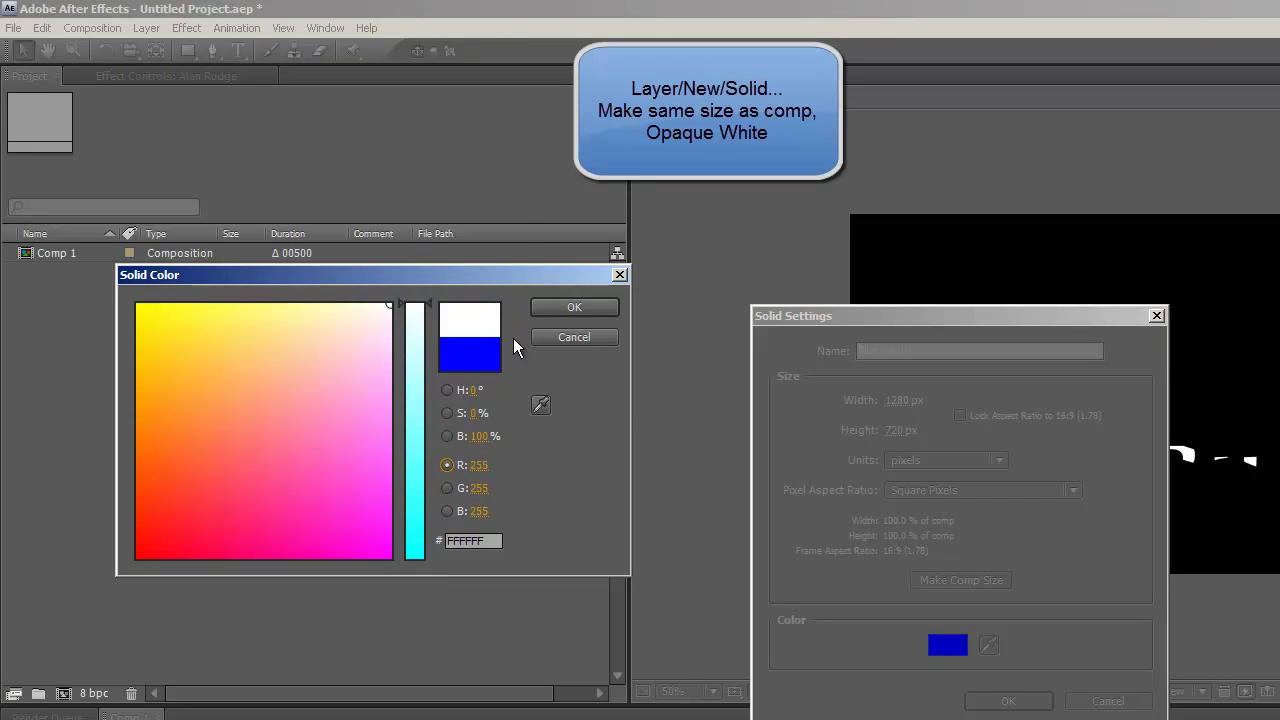
{"action": "left_click", "coordinate": [575, 308]}
{"action": "left_click", "coordinate": [1005, 702]}
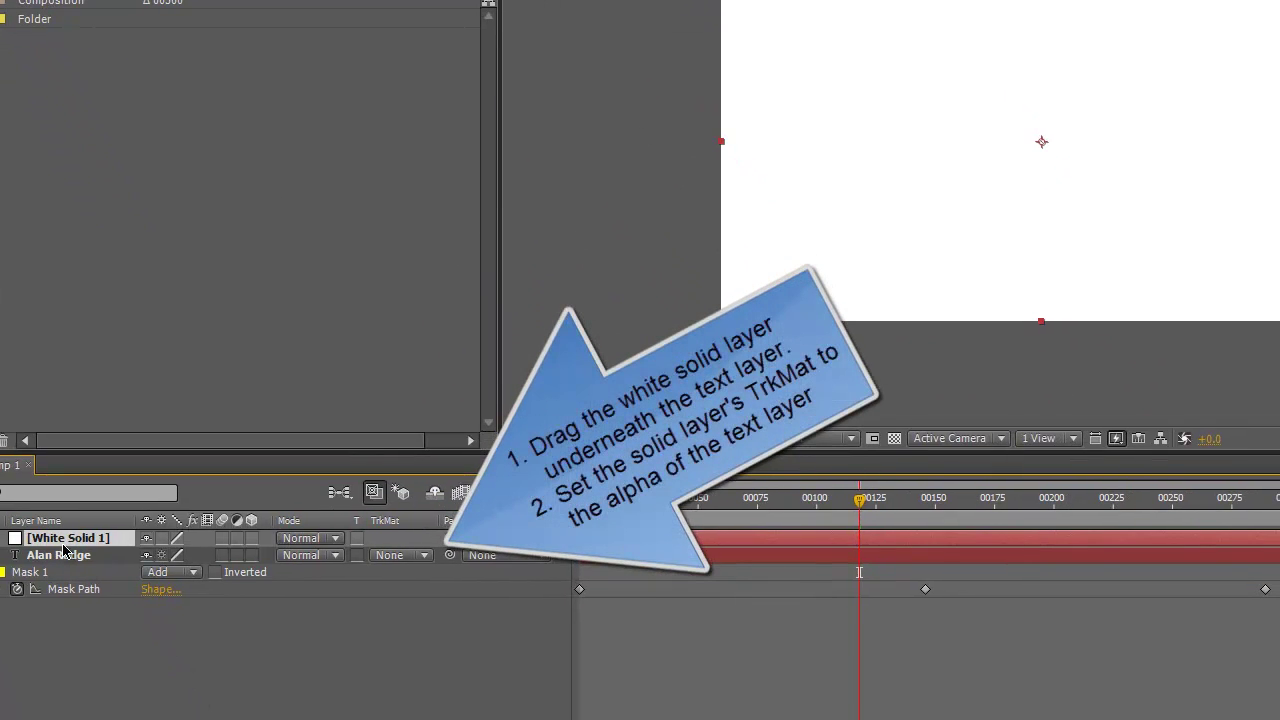
- Move White Solid 1 below the text layer, try Alpha Matte, then set track matte back to None
{"action": "left_click_drag", "start_coordinate": [62, 545], "coordinate": [58, 620]}
{"action": "left_click", "coordinate": [430, 590]}
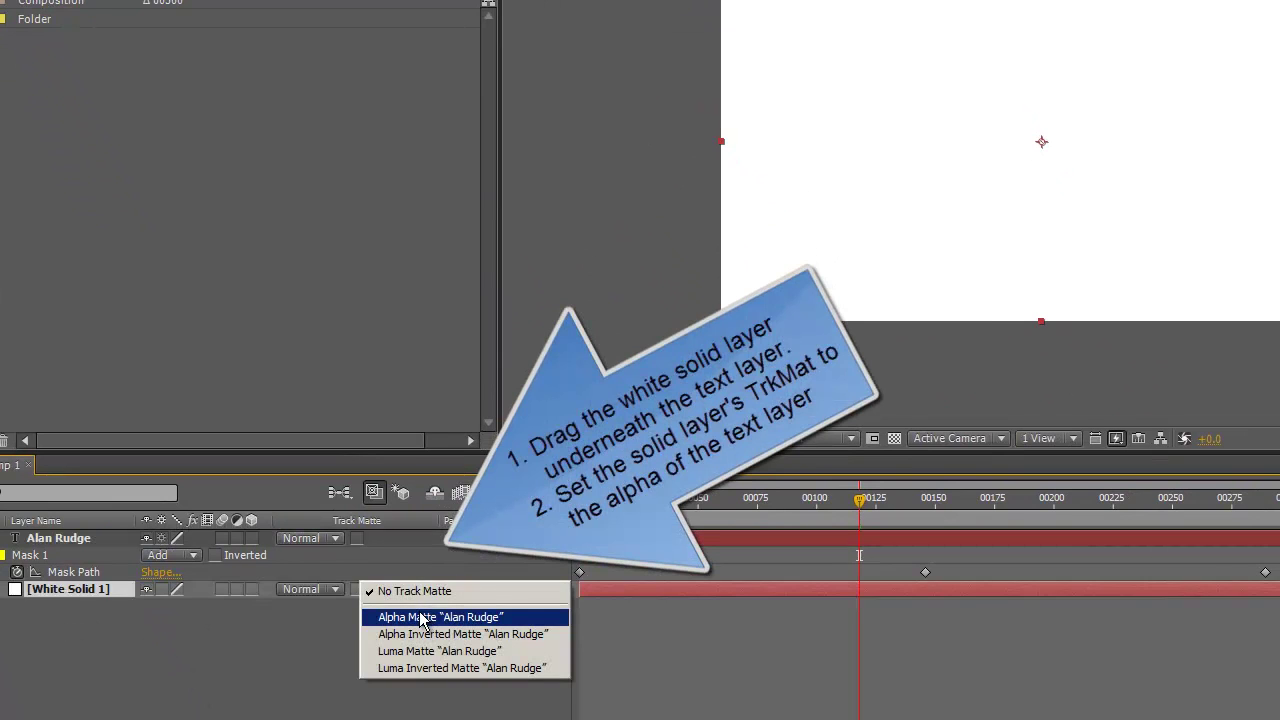
{"action": "left_click", "coordinate": [422, 617]}
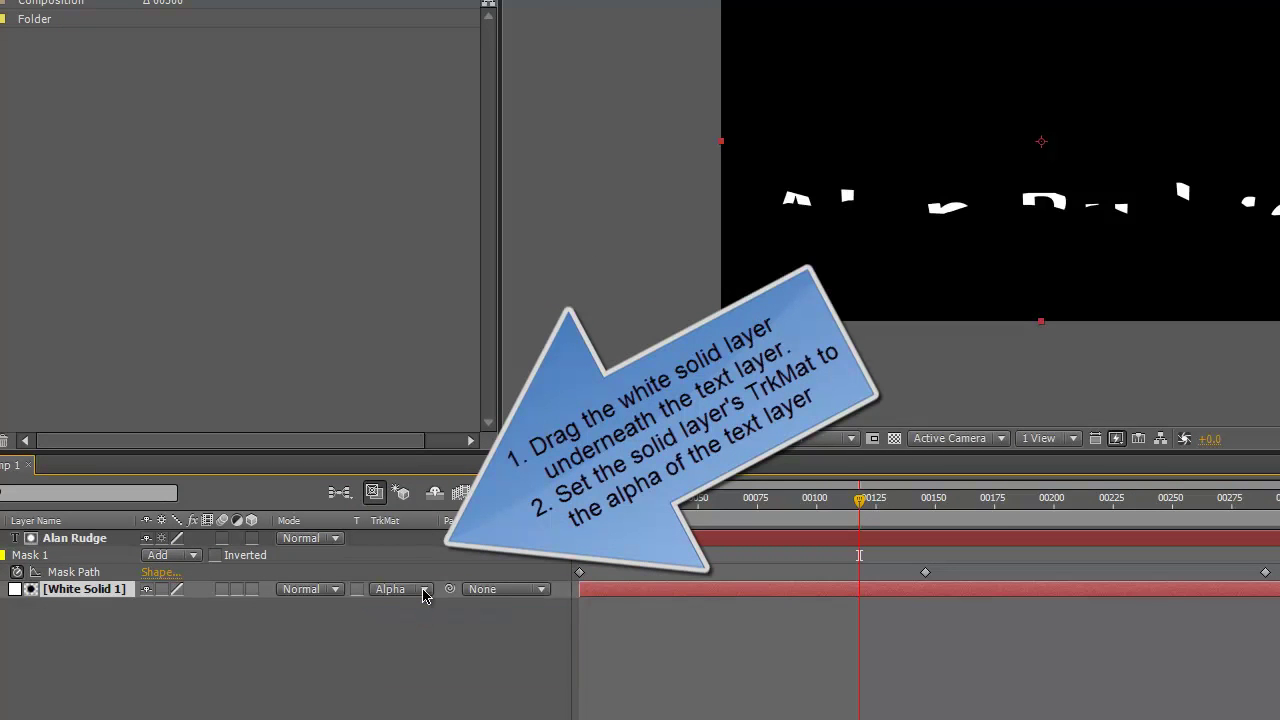
{"action": "left_click", "coordinate": [426, 593]}
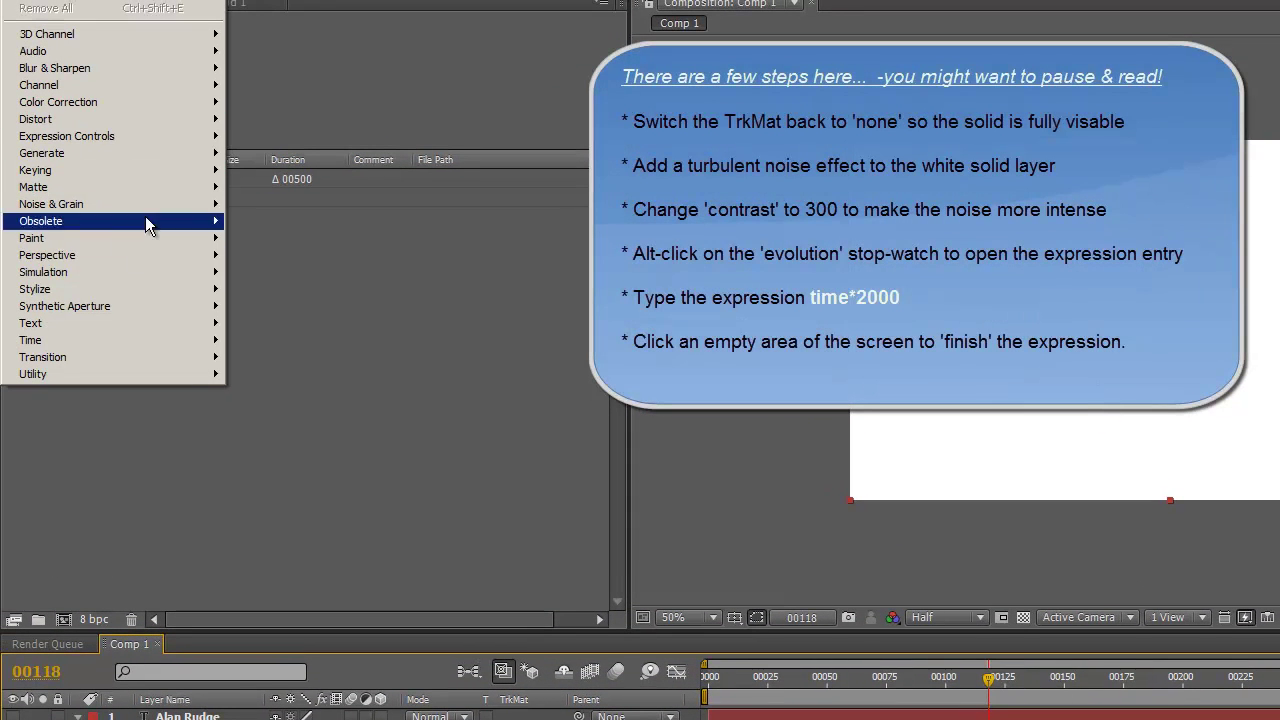
- Apply Turbulent Noise to White Solid 1 with Contrast 300
{"action": "mouse_move", "coordinate": [134, 272]}
{"action": "mouse_move", "coordinate": [129, 207]}
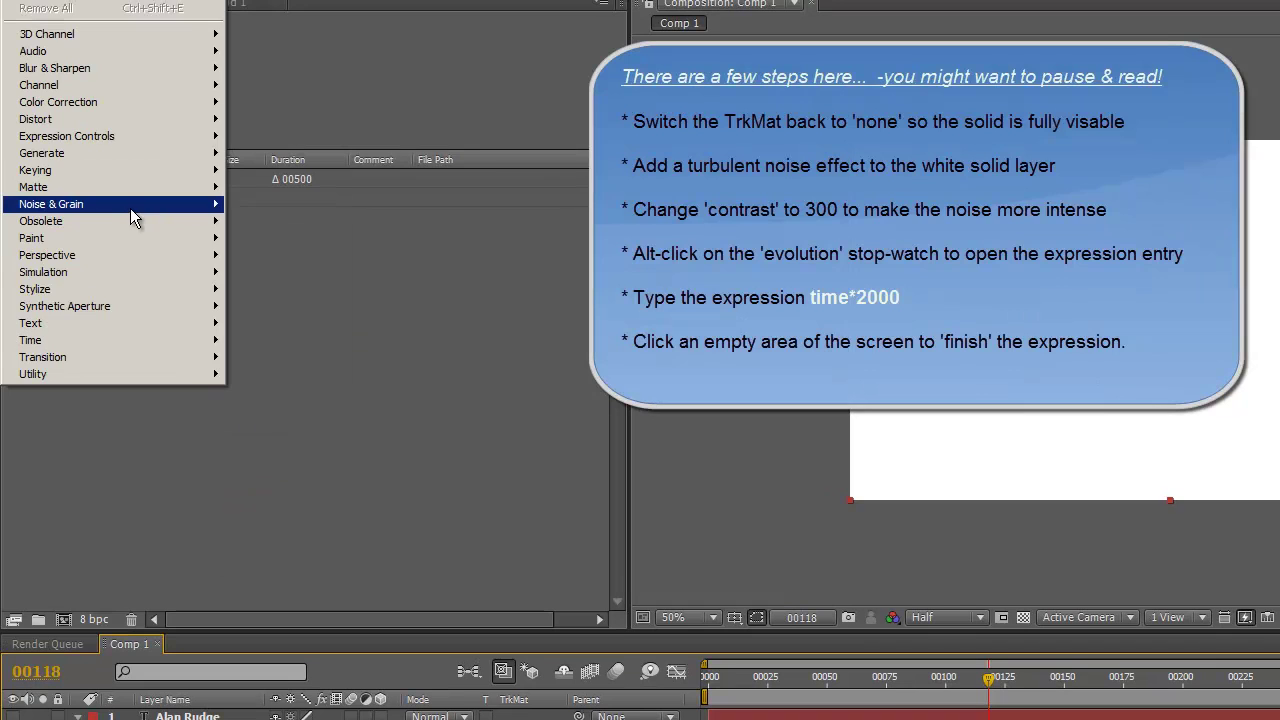
{"action": "left_click", "coordinate": [285, 376]}
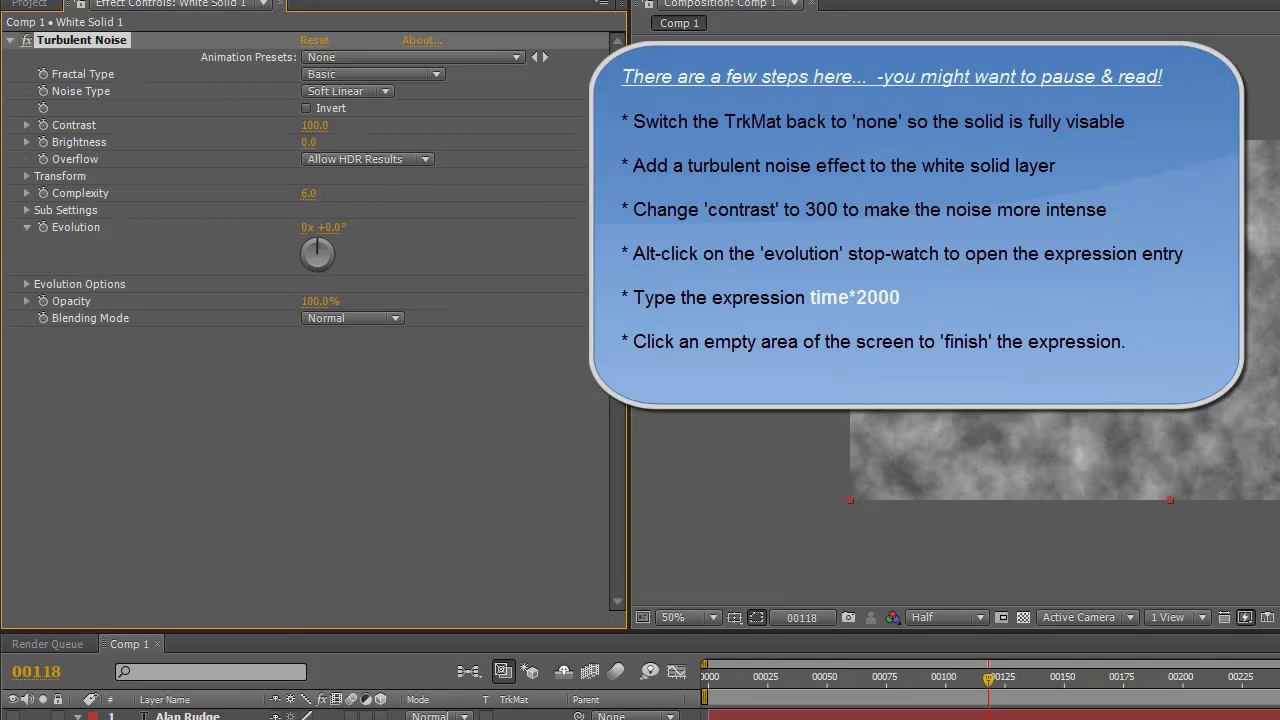
{"action": "left_click", "coordinate": [314, 125]}
{"action": "type", "text": "300"}
{"action": "key", "text": "Tab"}
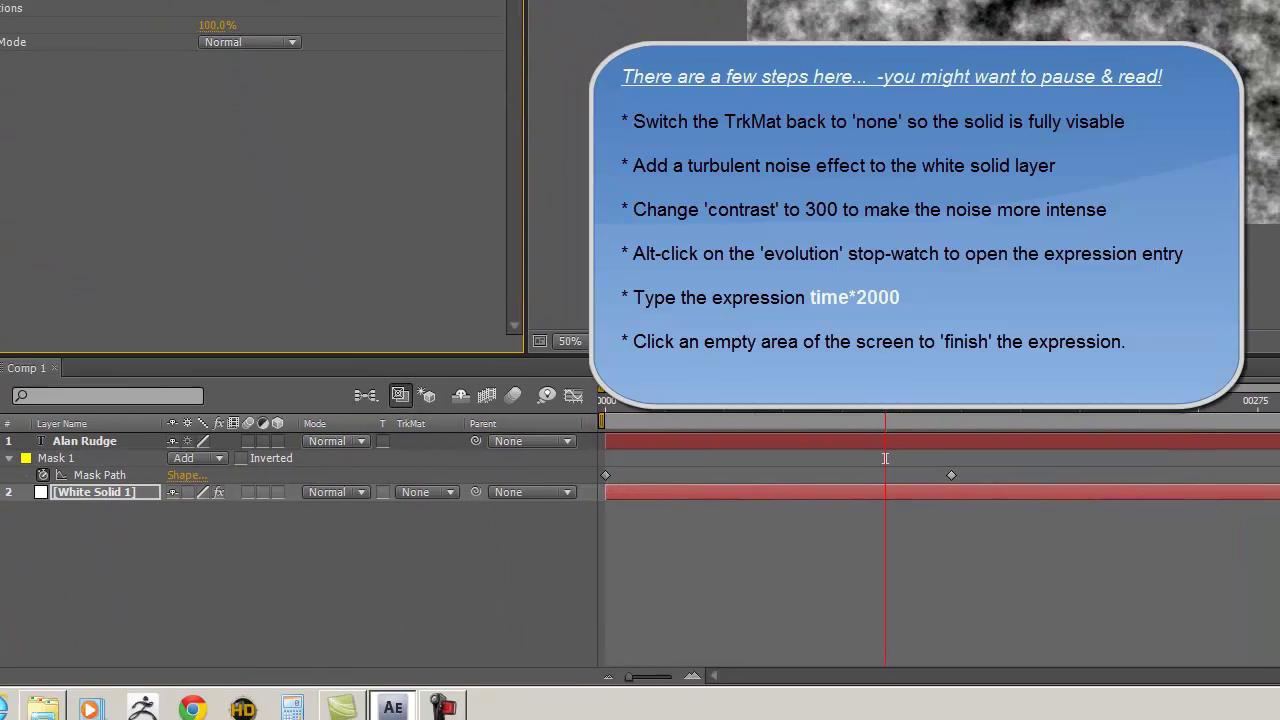
- Drive the noise Evolution with the expression time*2000
{"action": "left_click", "coordinate": [43, 228], "text": "alt"}
{"action": "type", "text": "time"}
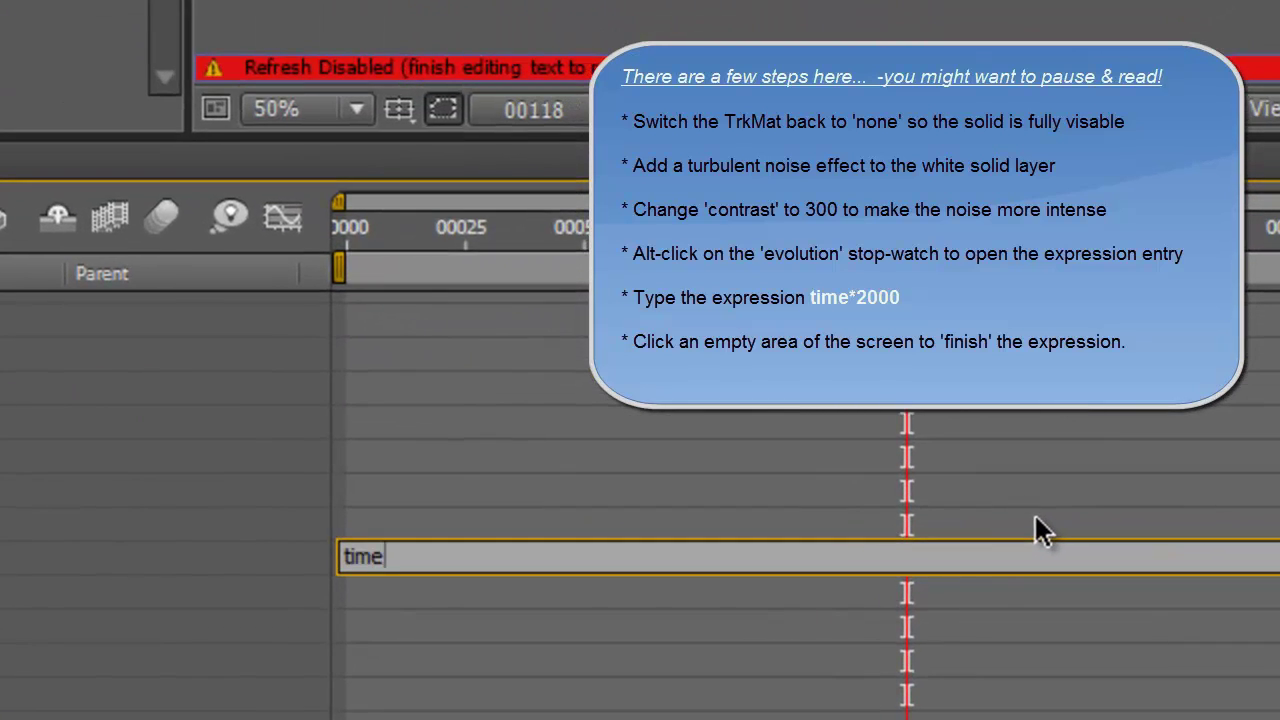
{"action": "type", "text": "*2000"}
{"action": "key", "text": "Return"}
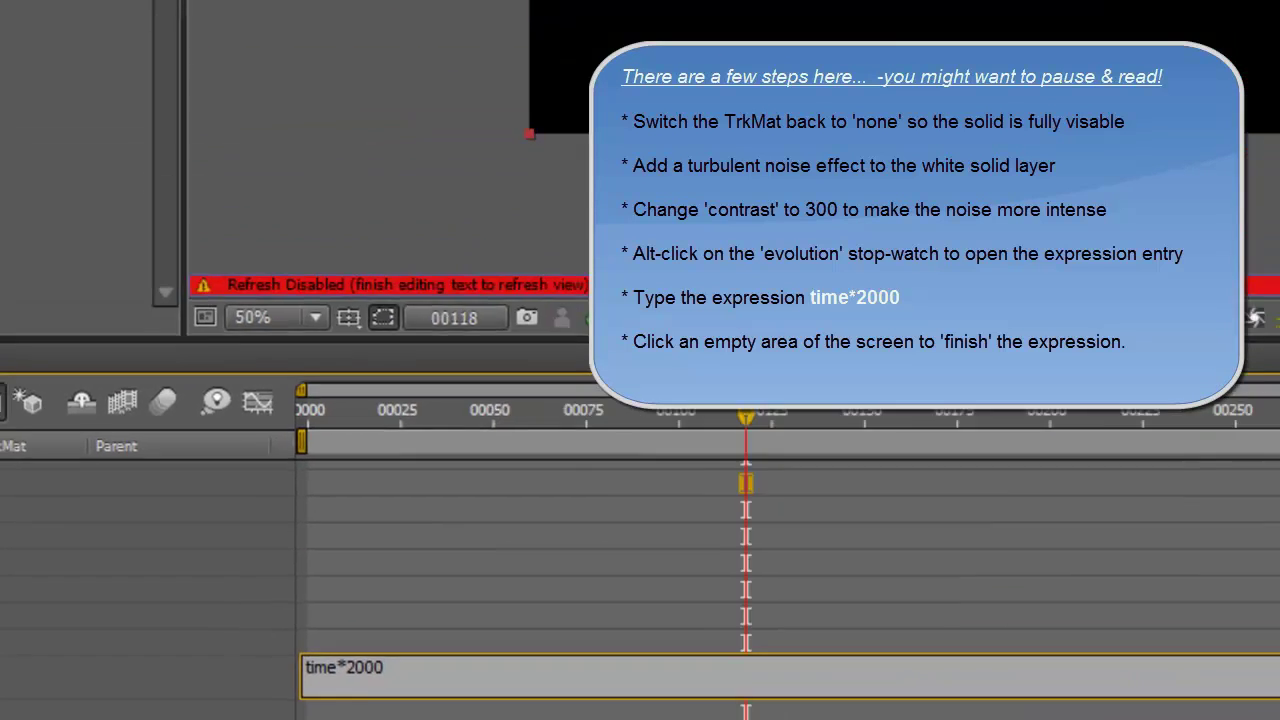
{"action": "left_click", "coordinate": [441, 0]}
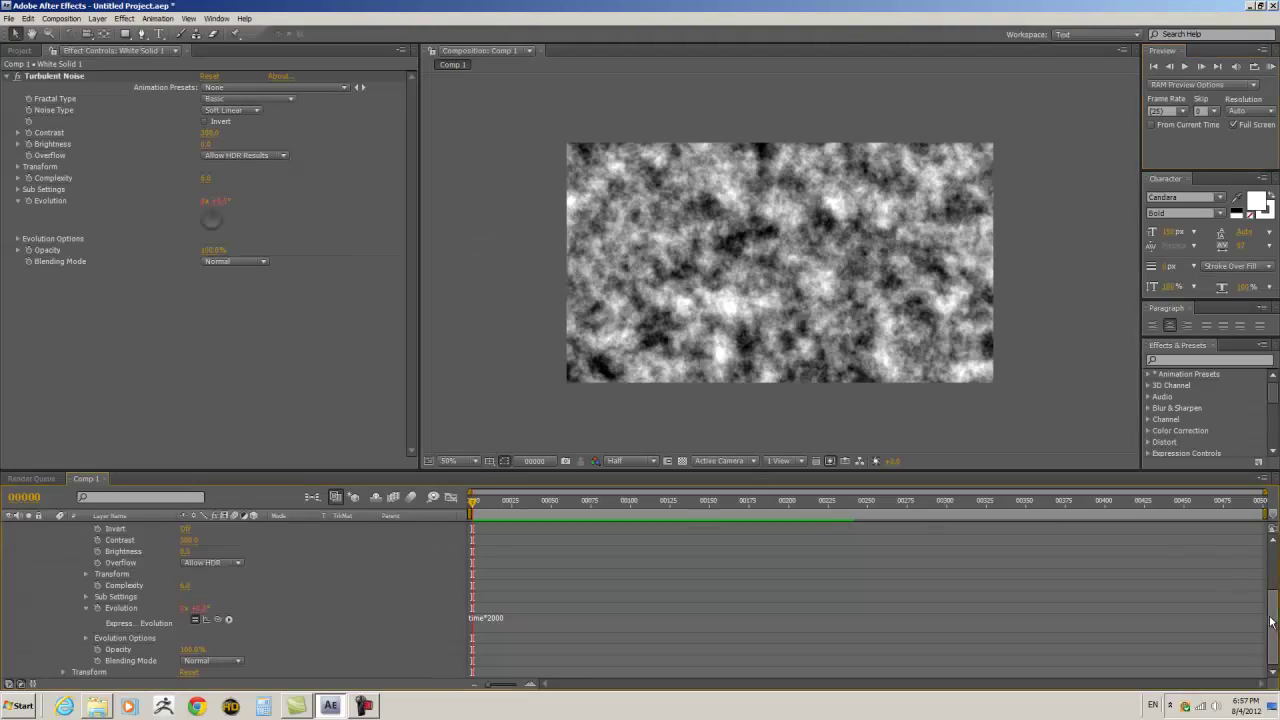
- Set White Solid 1's track matte to Alpha Matte of the name text layer and re-expand its mask rows
{"action": "left_click", "coordinate": [52, 561]}
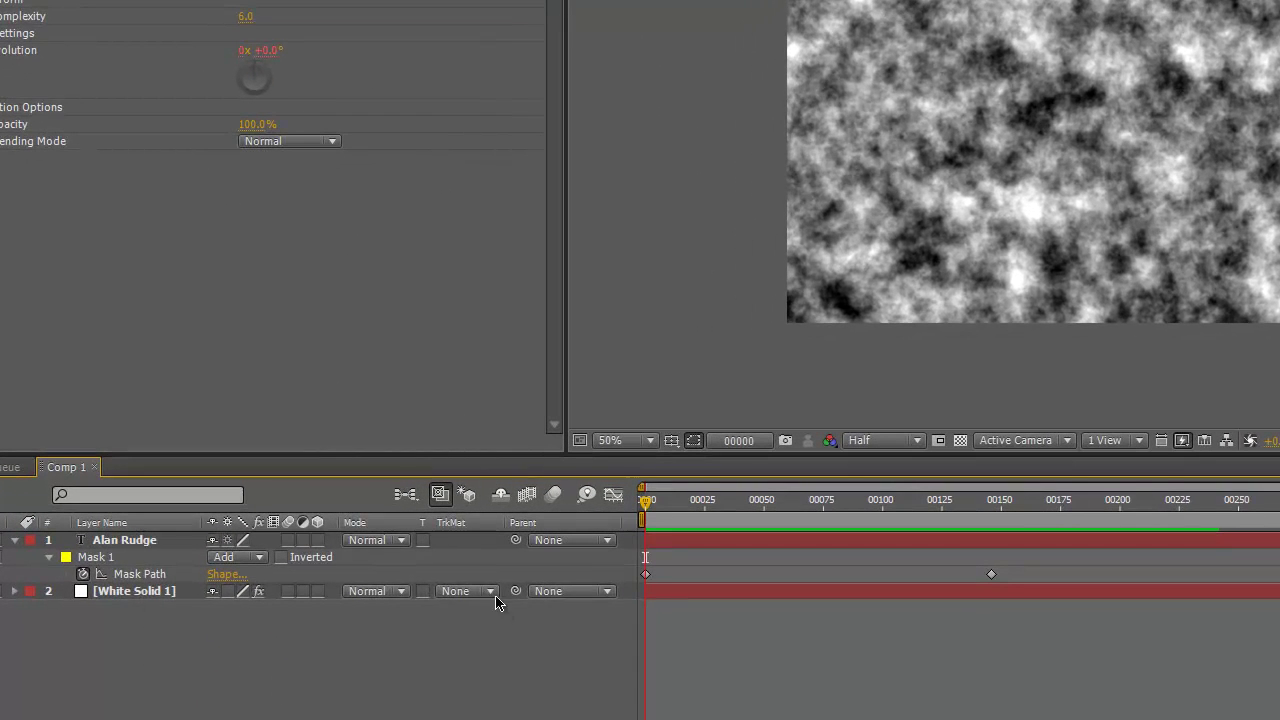
{"action": "left_click", "coordinate": [491, 592]}
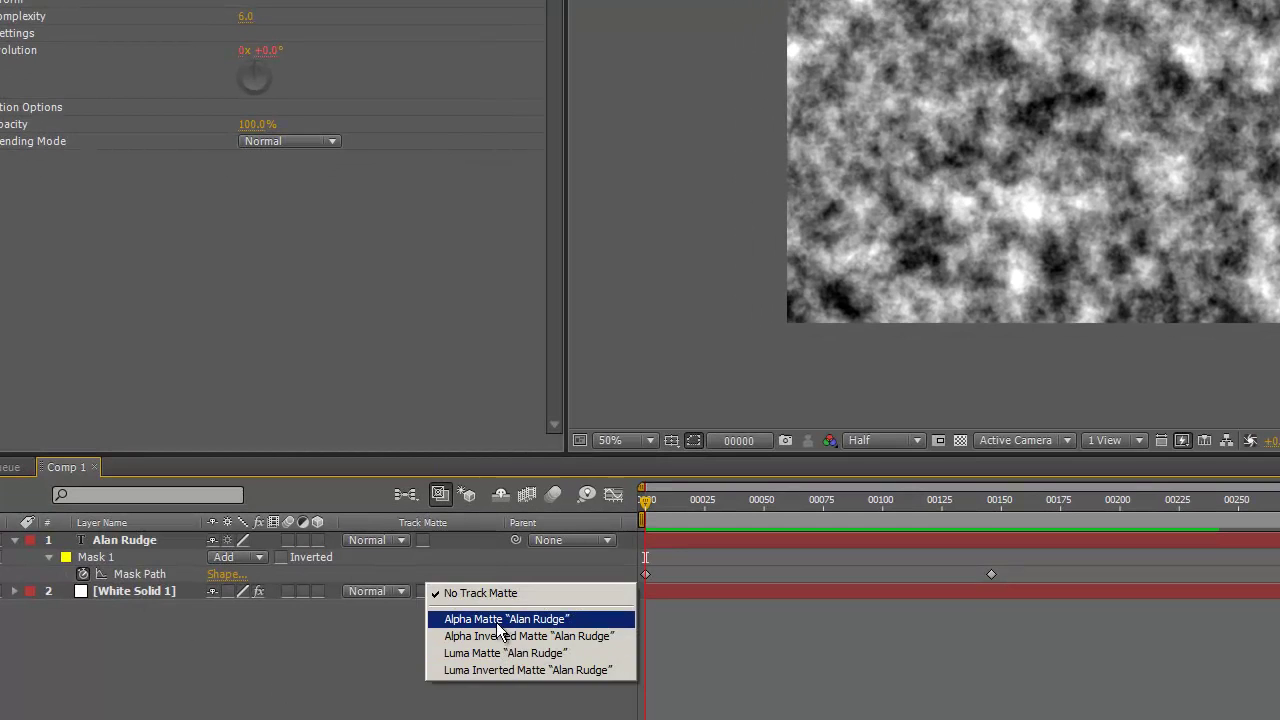
{"action": "left_click", "coordinate": [497, 619]}
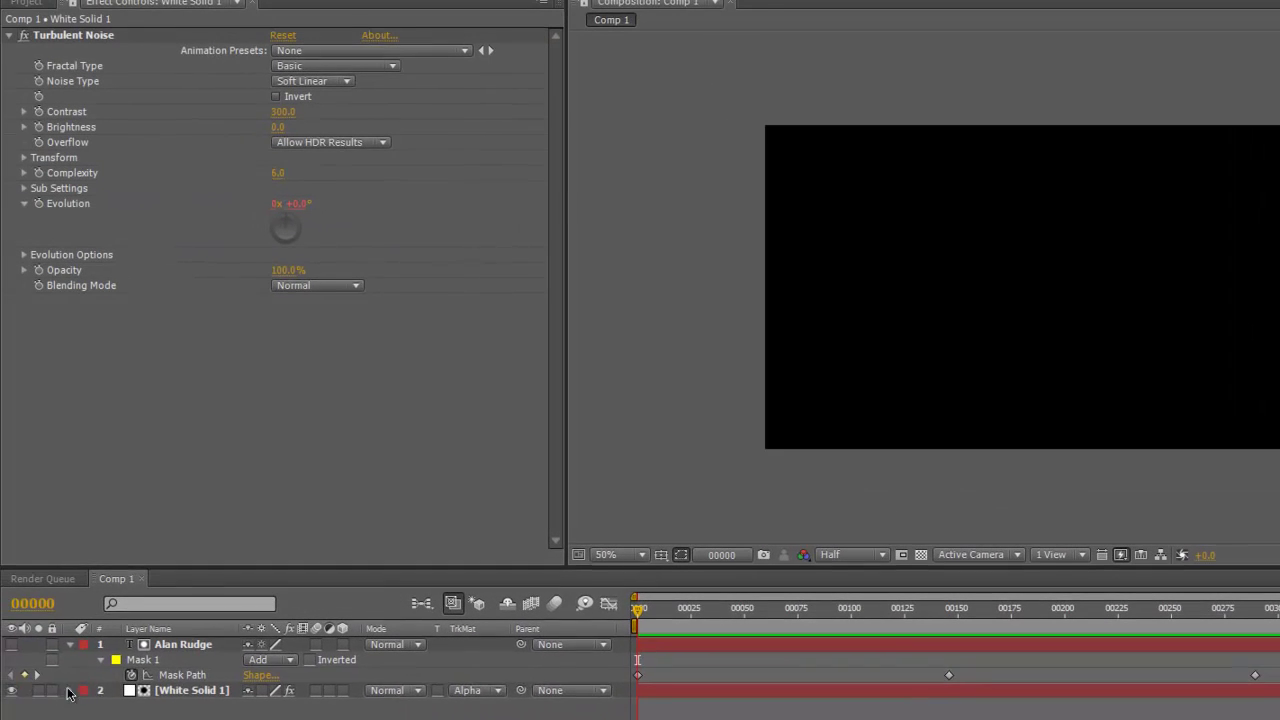
{"action": "left_click", "coordinate": [68, 644]}
{"action": "left_click", "coordinate": [68, 645]}
{"action": "left_click", "coordinate": [69, 646]}
{"action": "left_click", "coordinate": [169, 644]}
{"action": "left_click", "coordinate": [183, 661]}
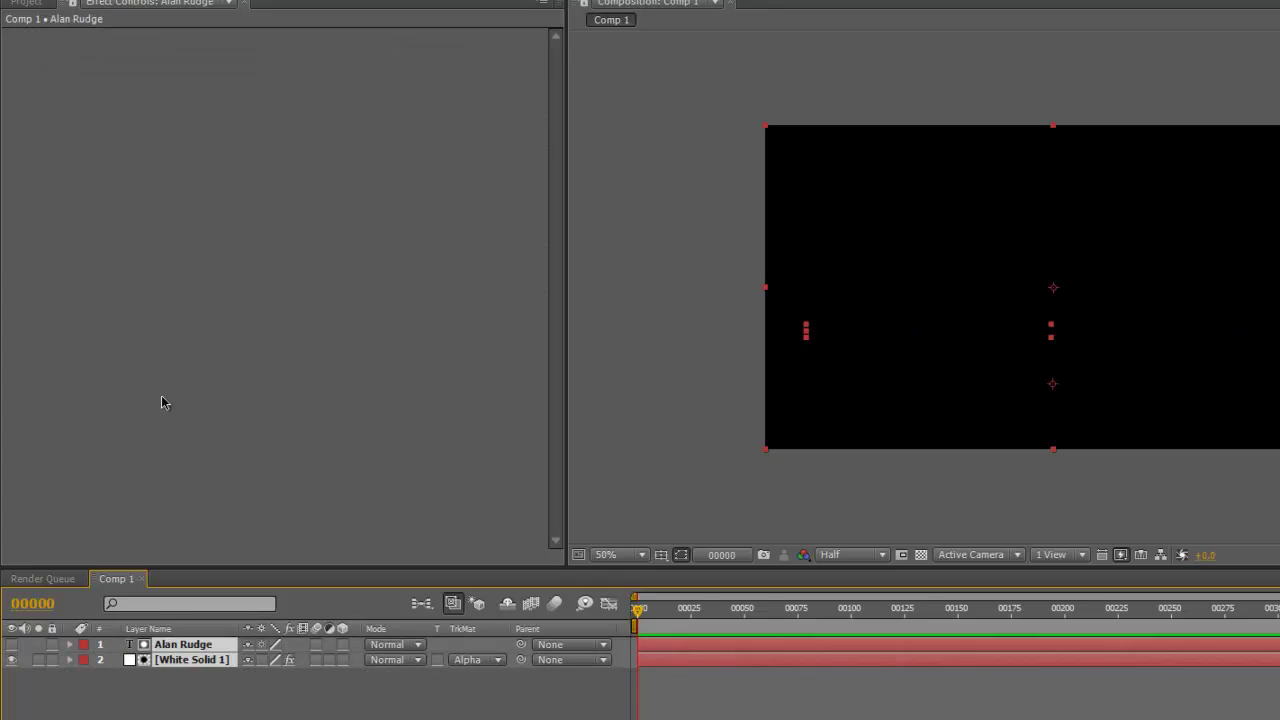
{"action": "left_click", "coordinate": [94, 477]}
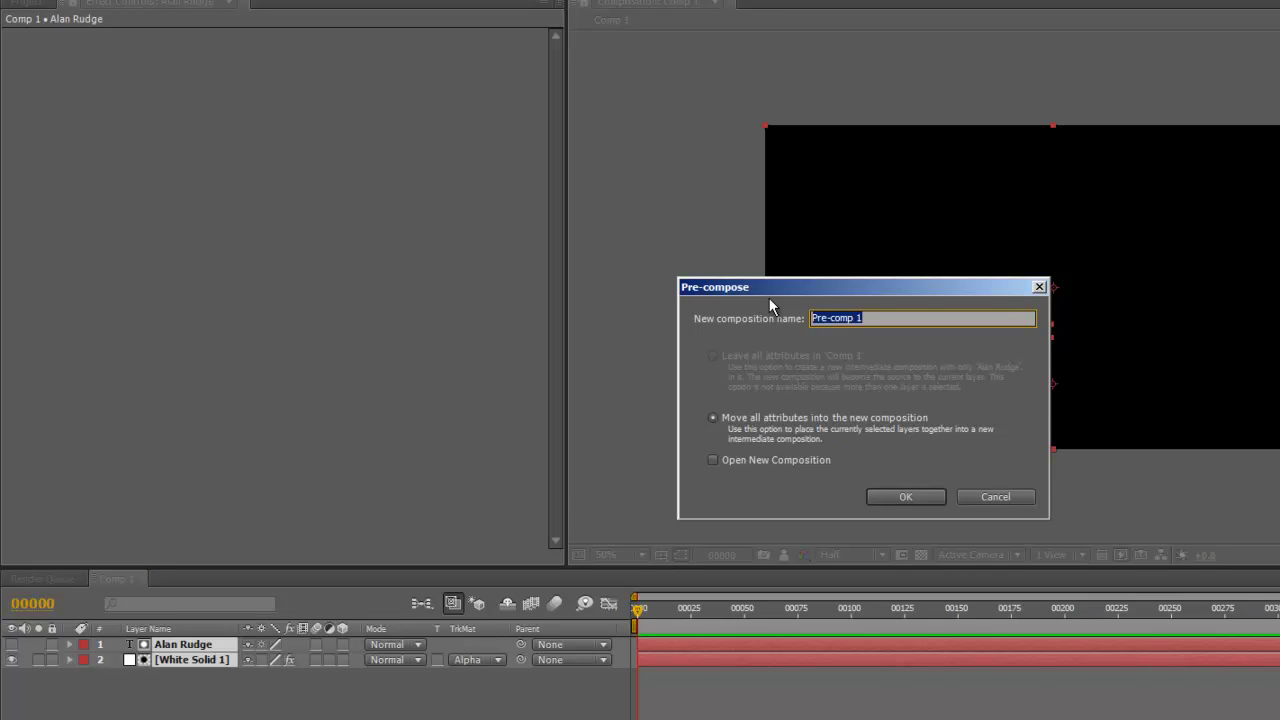
{"action": "type", "text": "slice with noise"}
{"action": "key", "text": "Return"}
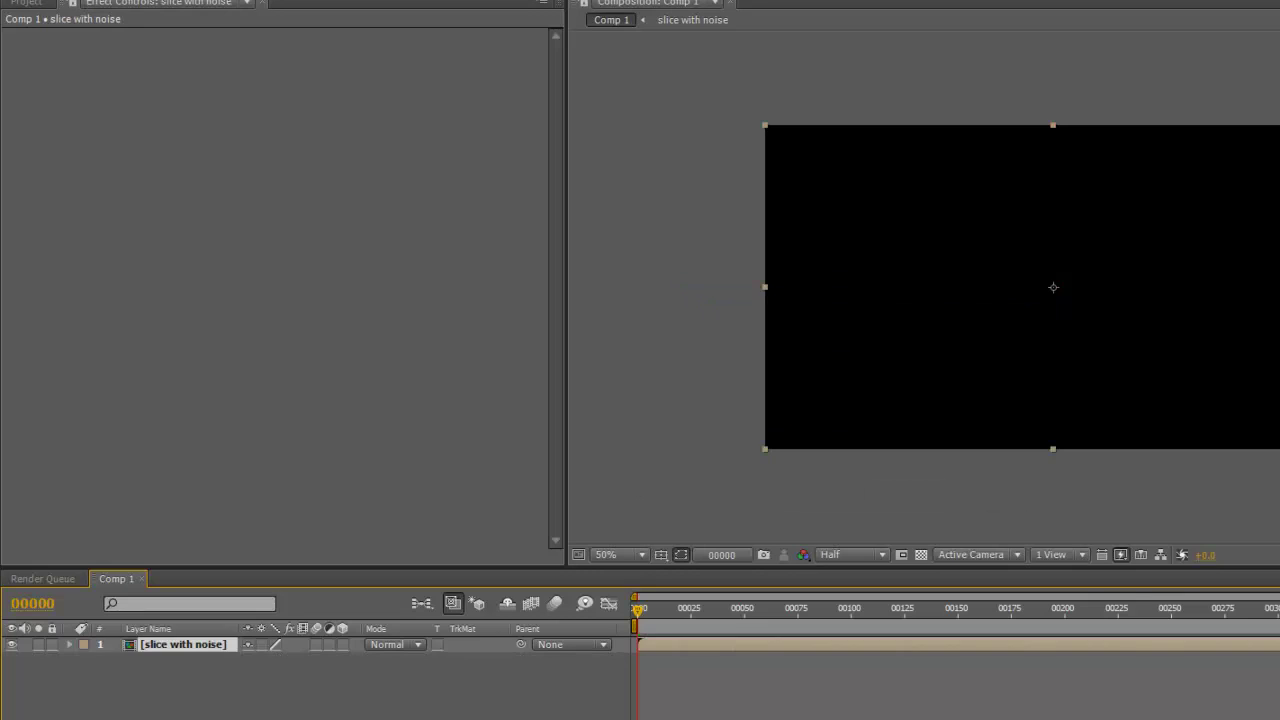
{"action": "key", "text": "F2"}
- Add White Solid 2 beneath it with Luma Matte as track matte, checking over the transparency grid
{"action": "left_click", "coordinate": [130, 1]}
{"action": "mouse_move", "coordinate": [138, 2]}
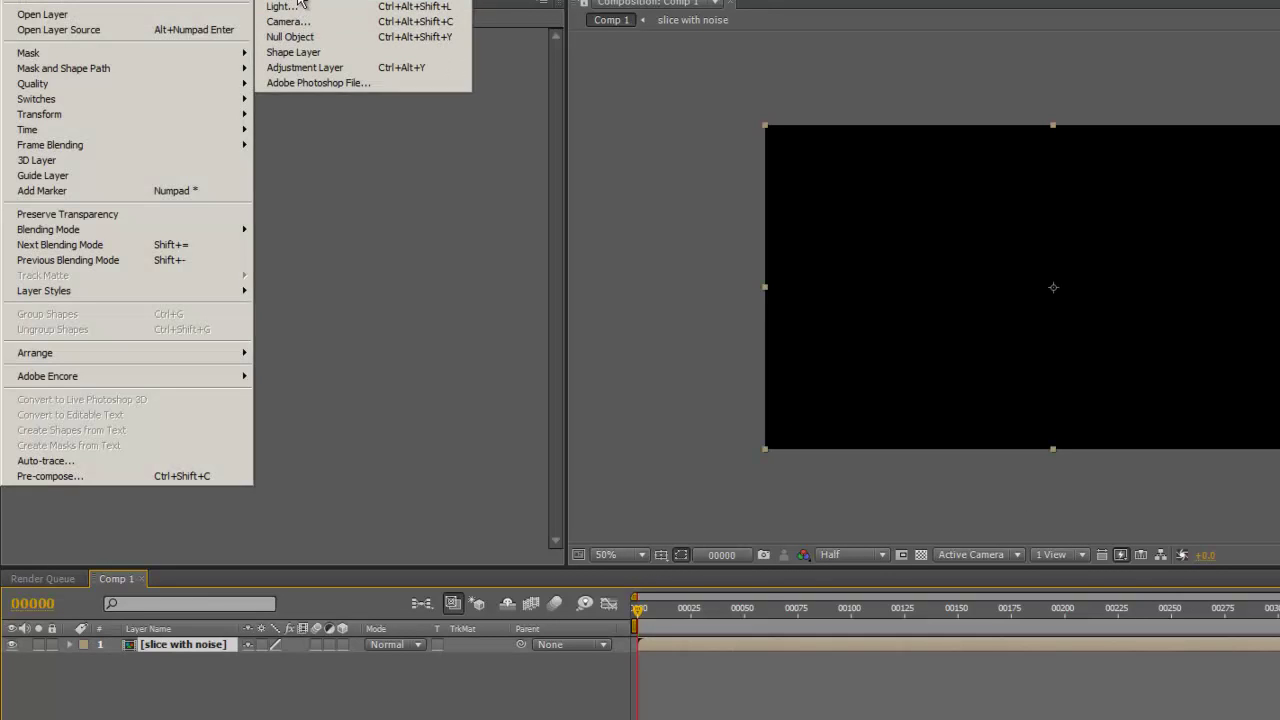
{"action": "left_click", "coordinate": [300, 1]}
{"action": "left_click", "coordinate": [872, 562]}
{"action": "left_click_drag", "start_coordinate": [190, 663], "coordinate": [191, 686]}
{"action": "left_click", "coordinate": [500, 662]}
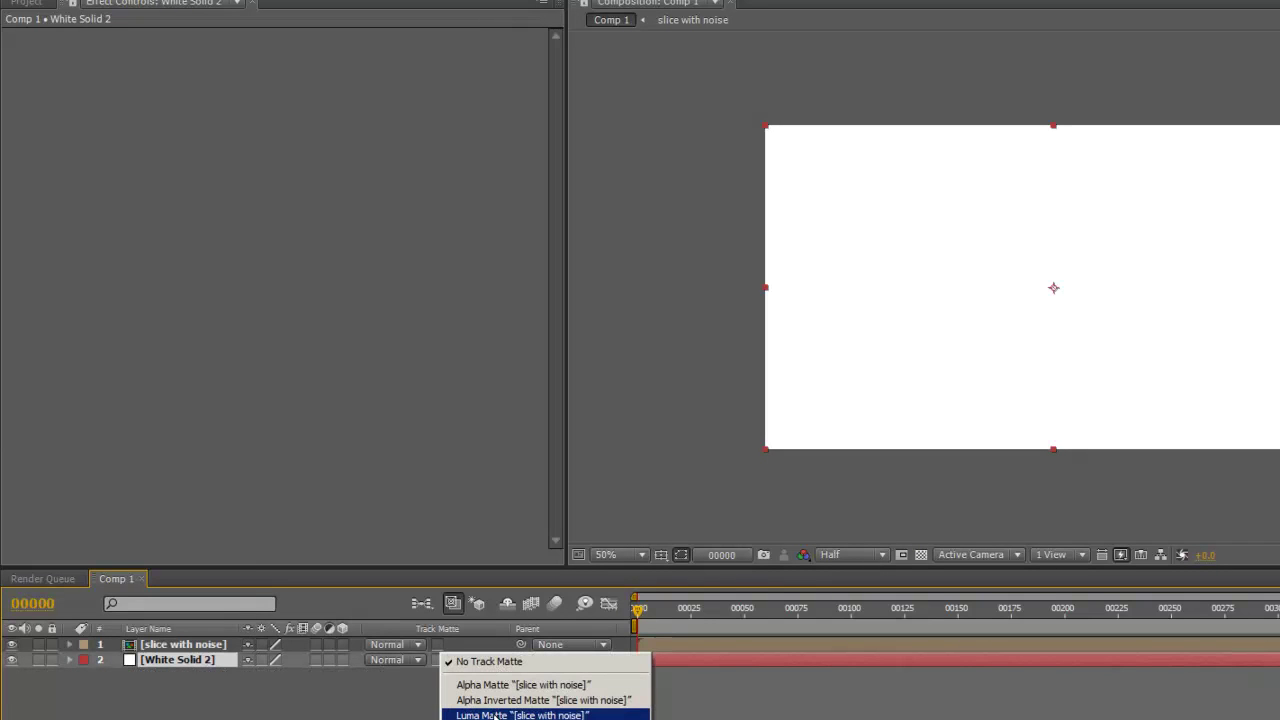
{"action": "left_click", "coordinate": [495, 715]}
{"action": "left_click_drag", "start_coordinate": [632, 620], "coordinate": [846, 607]}
{"action": "left_click", "coordinate": [921, 554]}
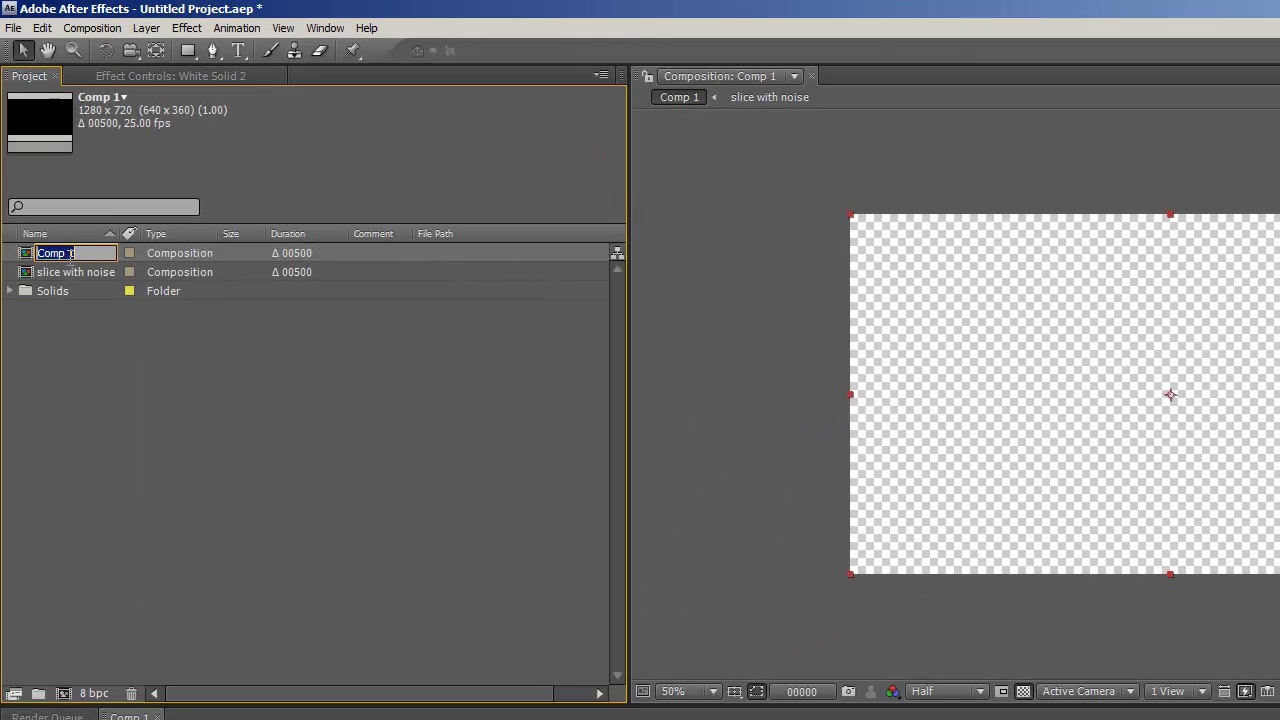
- Rename Comp 1 to 'particle generator' and widen the project Name column
{"action": "type", "text": "particle generat"}
{"action": "type", "text": "or"}
{"action": "key", "text": "Return"}
{"action": "left_click_drag", "start_coordinate": [118, 233], "coordinate": [187, 233]}
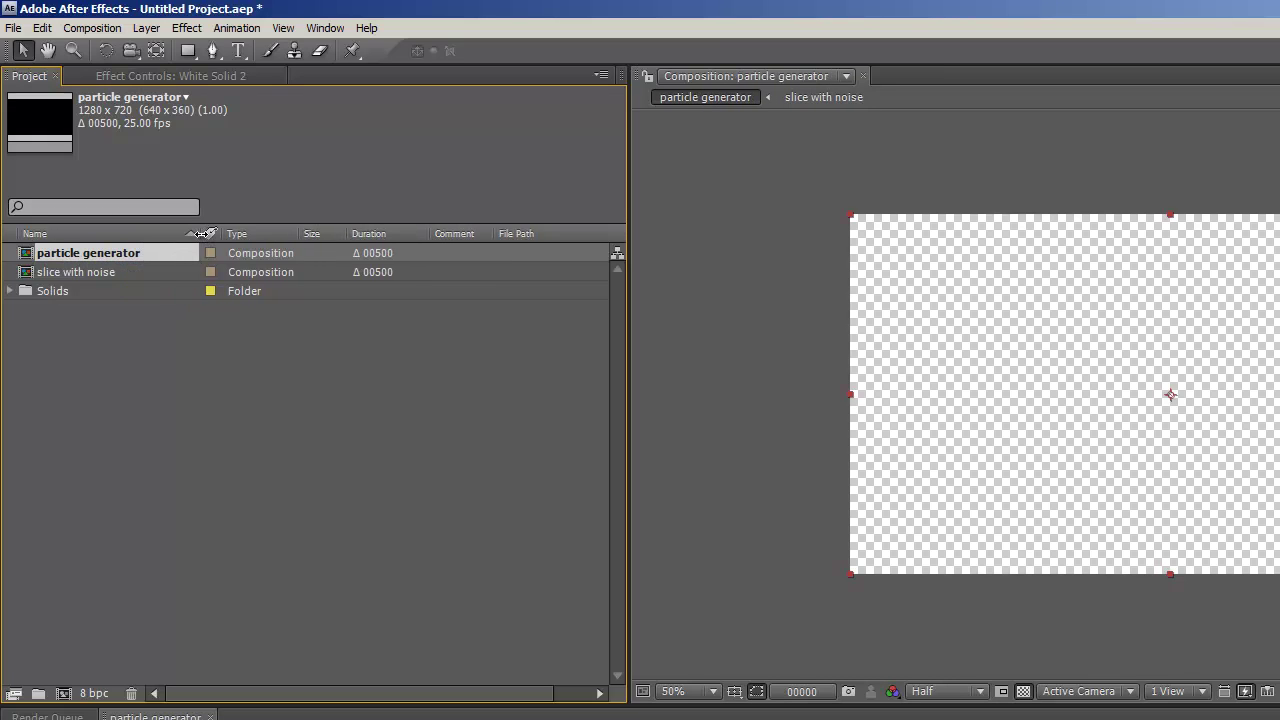
{"action": "left_click", "coordinate": [128, 466]}
{"action": "left_click", "coordinate": [94, 254]}
- Duplicate the slice with noise composition and name the copy 'wipe letters'
{"action": "left_click", "coordinate": [42, 28]}
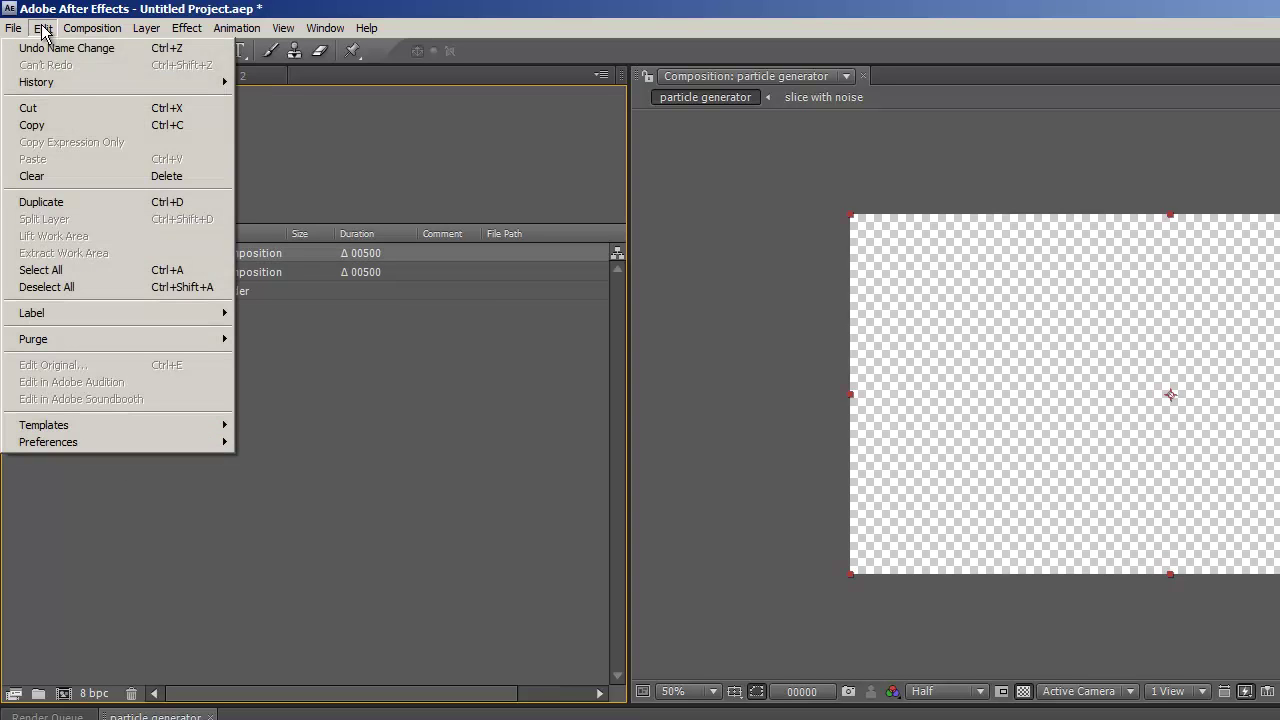
{"action": "left_click", "coordinate": [37, 200]}
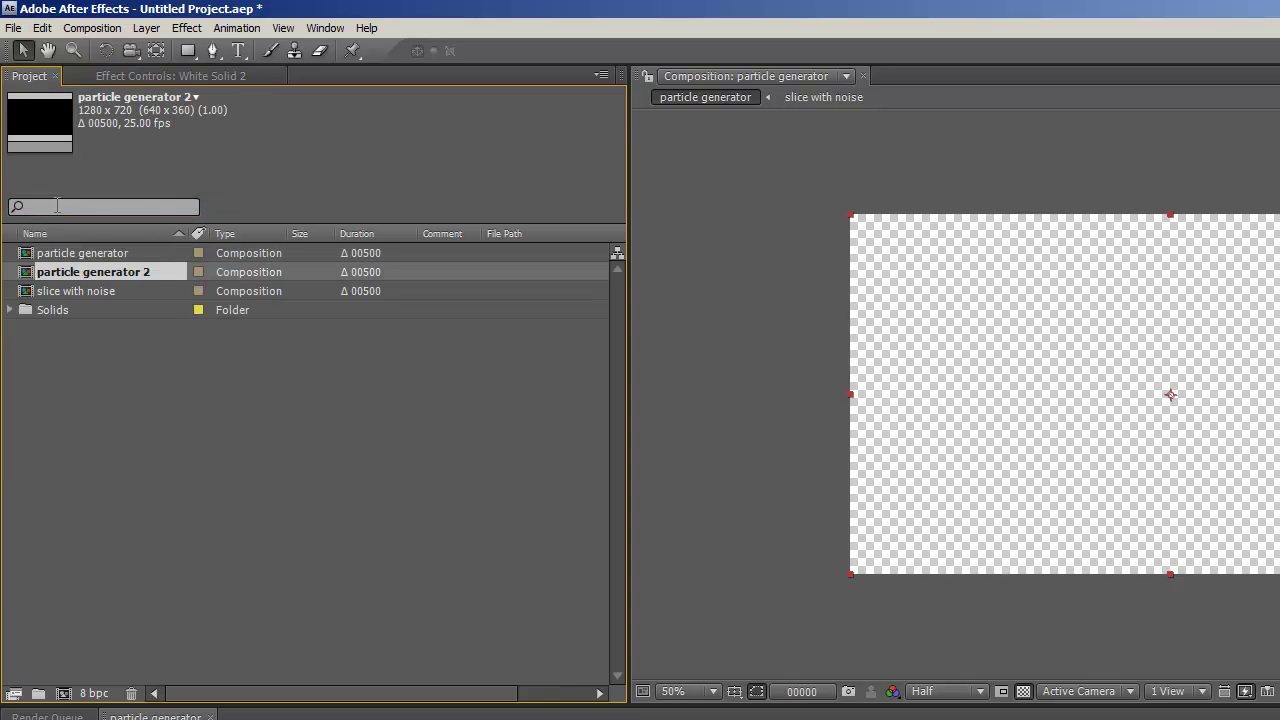
{"action": "key", "text": "ctrl+z"}
{"action": "left_click", "coordinate": [94, 274]}
{"action": "left_click", "coordinate": [43, 28]}
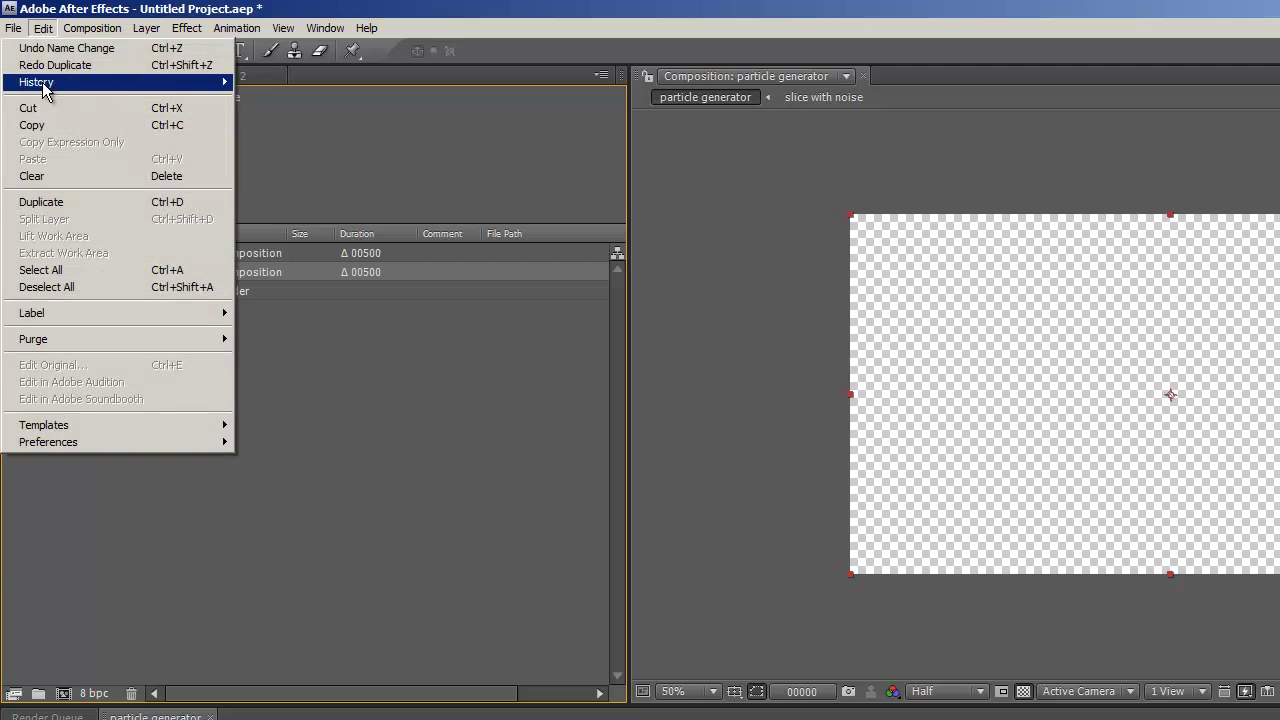
{"action": "left_click", "coordinate": [42, 201]}
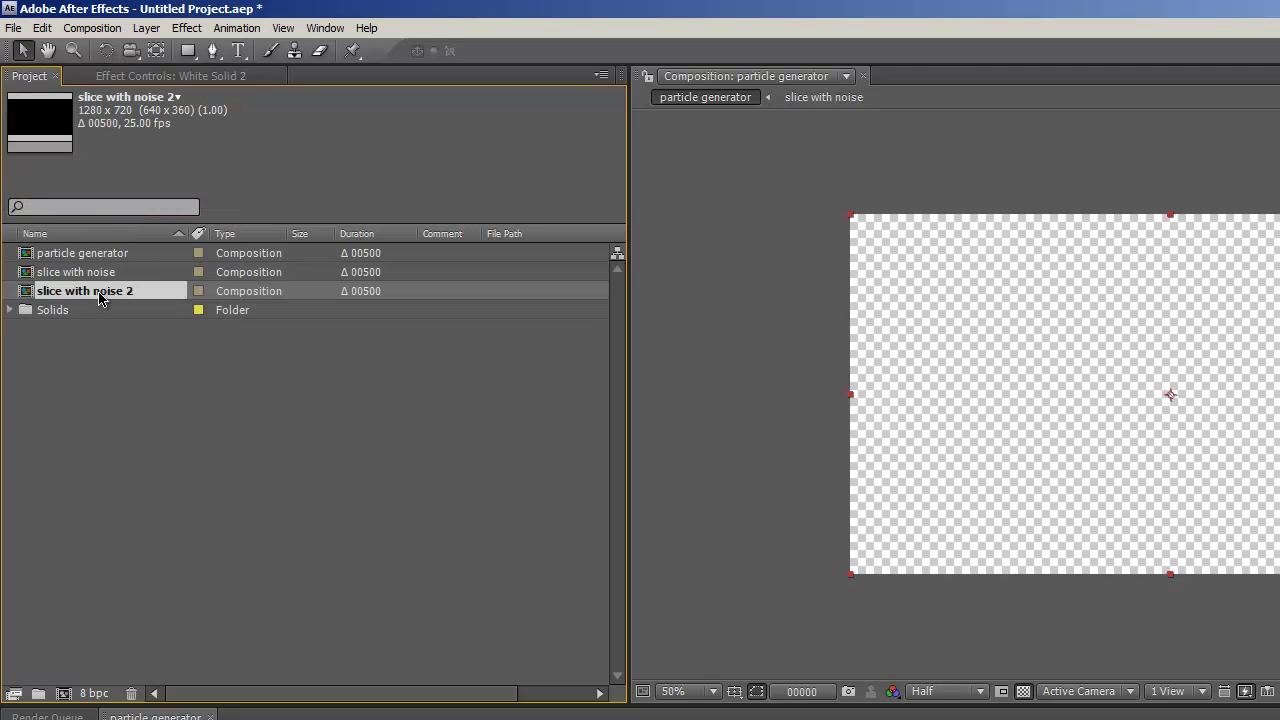
{"action": "key", "text": "Return"}
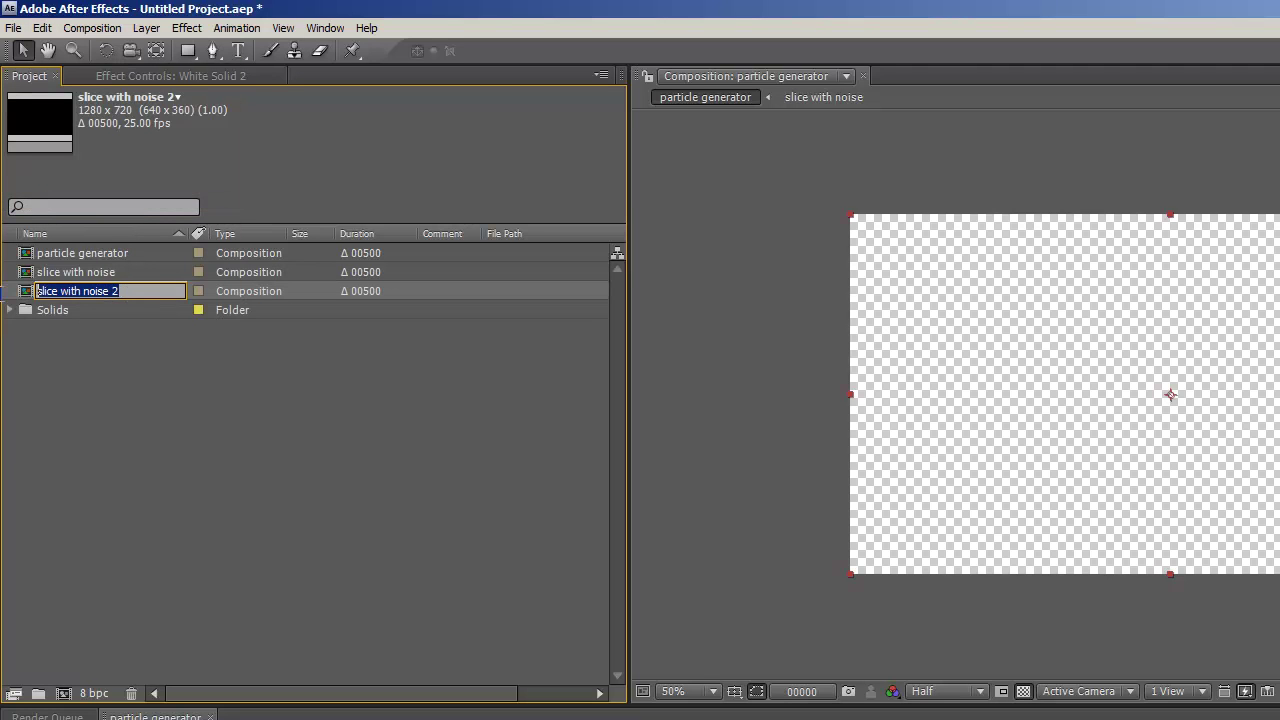
{"action": "type", "text": "wipe letters"}
{"action": "key", "text": "Return"}
- Open wipe letters and delete its White Solid 1 layer
{"action": "double_click", "coordinate": [25, 310]}
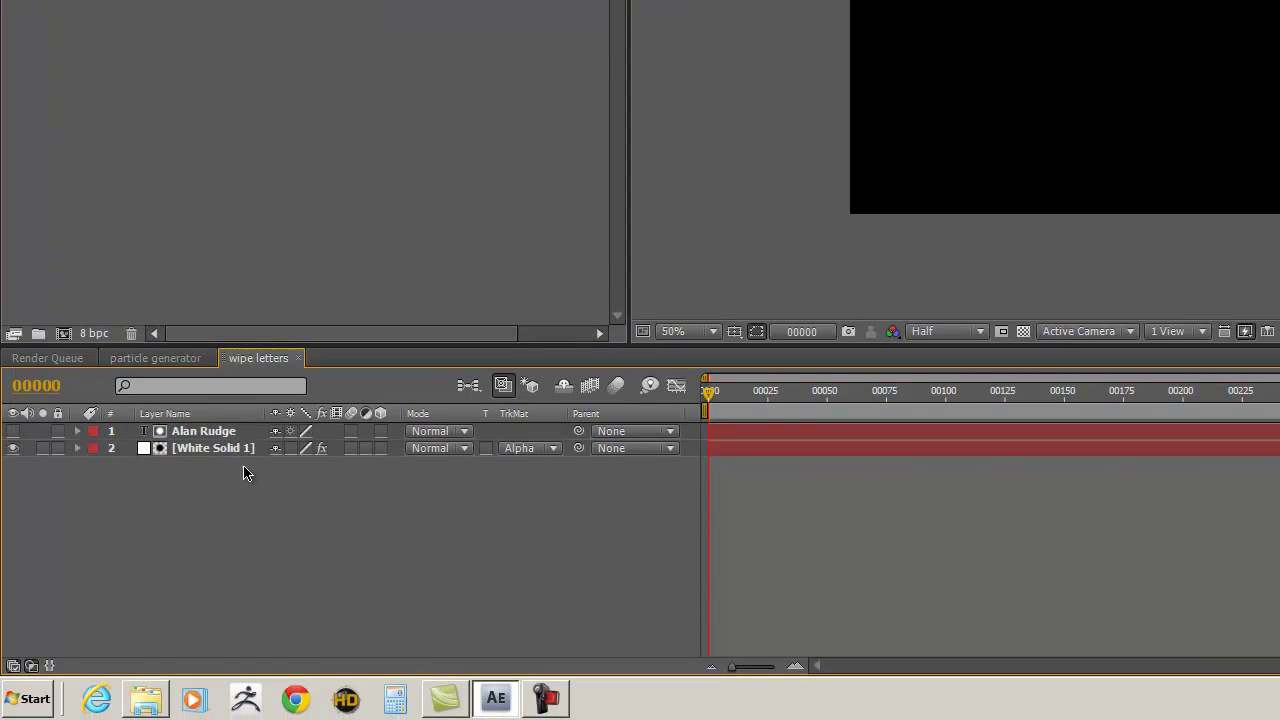
{"action": "left_click", "coordinate": [207, 451]}
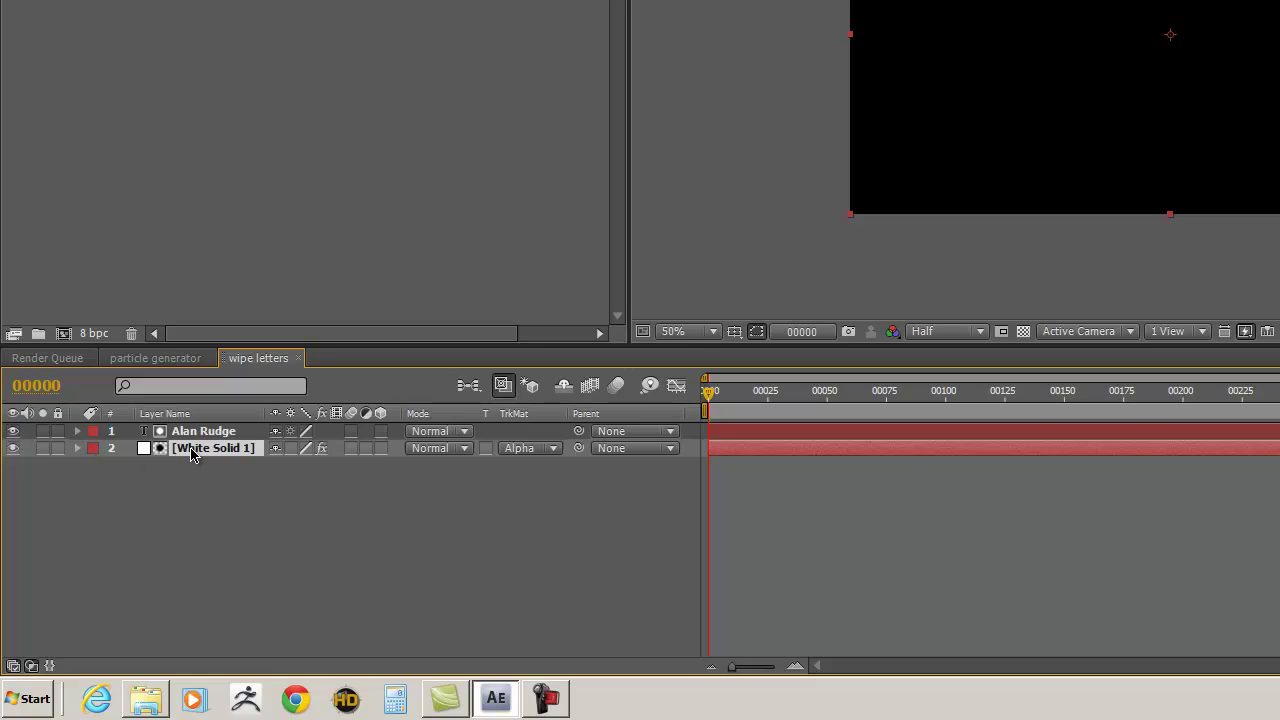
{"action": "key", "text": "Delete"}
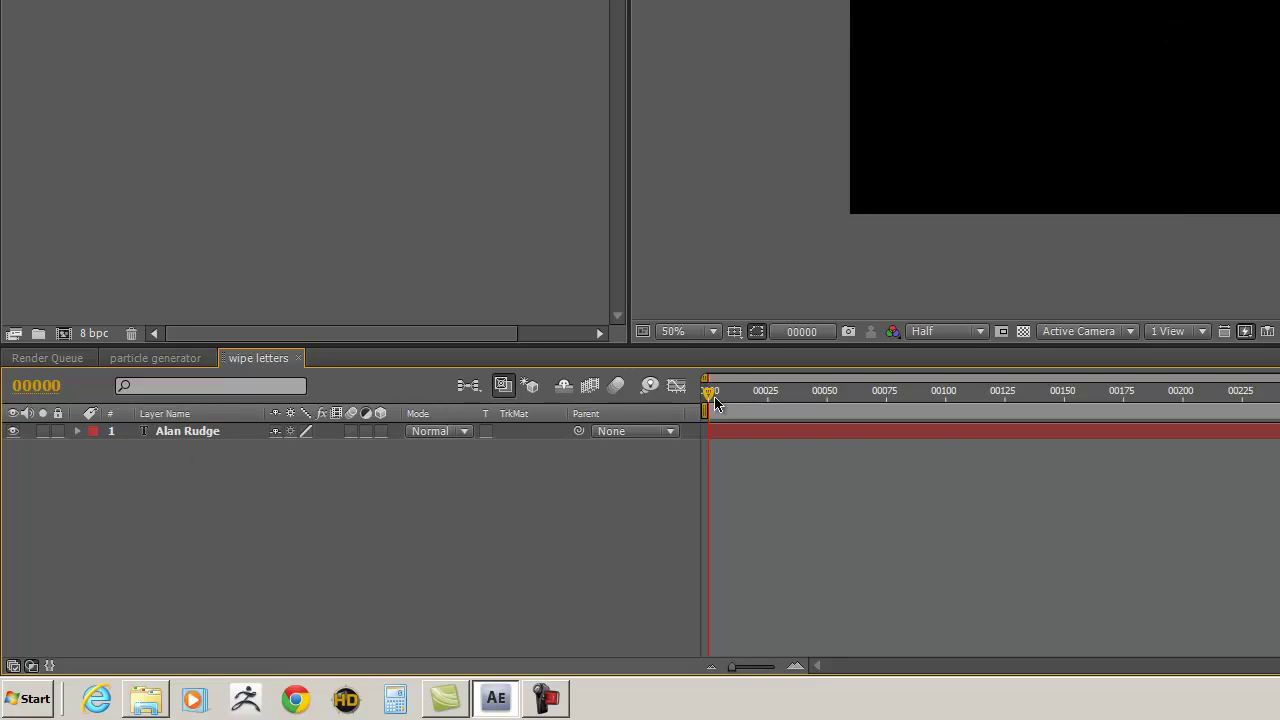
{"action": "left_click_drag", "start_coordinate": [711, 400], "coordinate": [580, 392]}
{"action": "left_click", "coordinate": [183, 435]}
{"action": "left_click", "coordinate": [881, 130]}
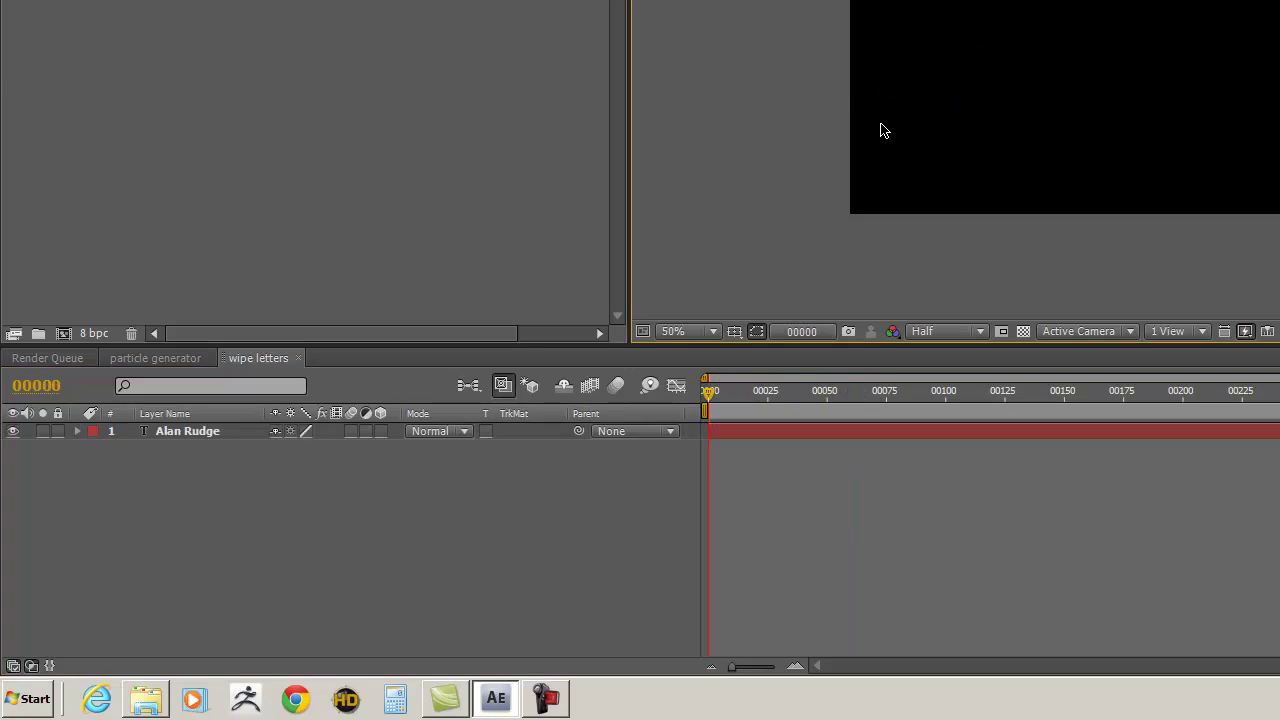
{"action": "left_click", "coordinate": [181, 428]}
{"action": "left_click", "coordinate": [885, 192]}
{"action": "left_click", "coordinate": [916, 172]}
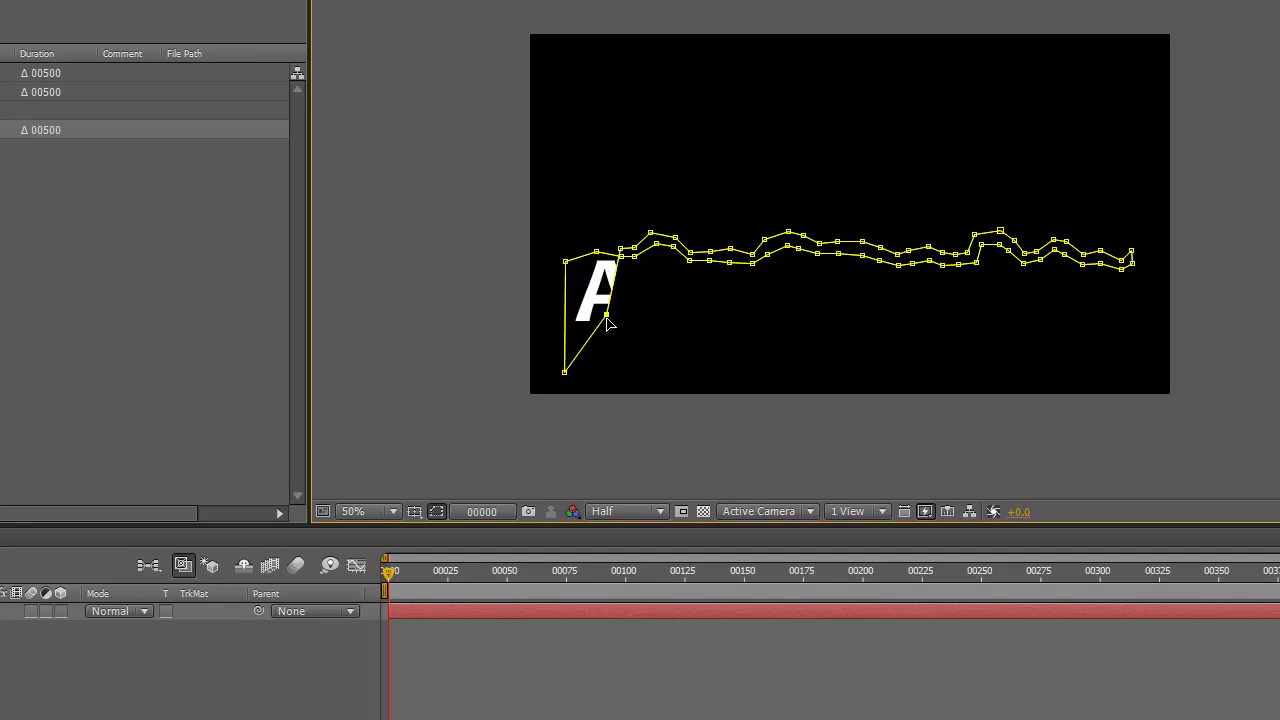
{"action": "left_click_drag", "start_coordinate": [597, 362], "coordinate": [596, 373]}
{"action": "left_click_drag", "start_coordinate": [620, 250], "coordinate": [651, 373]}
{"action": "left_click_drag", "start_coordinate": [675, 237], "coordinate": [677, 372]}
{"action": "left_click_drag", "start_coordinate": [709, 251], "coordinate": [735, 377]}
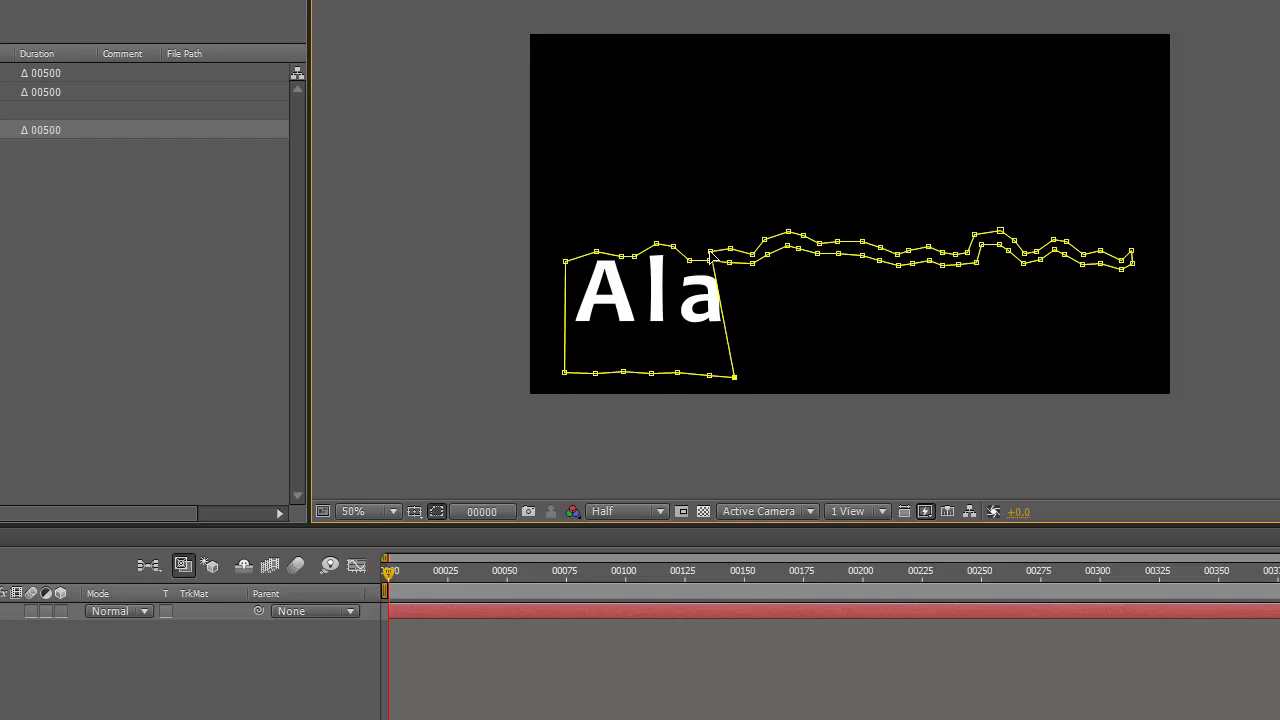
{"action": "left_click_drag", "start_coordinate": [752, 263], "coordinate": [759, 378]}
{"action": "left_click_drag", "start_coordinate": [765, 239], "coordinate": [771, 379]}
- Push the mask's right edge over to uncover 'Rudge', then preview the wipe from frame 0
{"action": "left_click_drag", "start_coordinate": [856, 383], "coordinate": [818, 374]}
{"action": "left_click_drag", "start_coordinate": [921, 384], "coordinate": [858, 316]}
{"action": "mouse_move", "coordinate": [881, 258]}
{"action": "left_mouse_down"}
{"action": "mouse_move", "coordinate": [891, 246]}
{"action": "mouse_move", "coordinate": [945, 276]}
{"action": "left_mouse_up"}
{"action": "left_click_drag", "start_coordinate": [881, 378], "coordinate": [933, 381]}
{"action": "left_click_drag", "start_coordinate": [937, 240], "coordinate": [968, 262]}
{"action": "left_click_drag", "start_coordinate": [933, 381], "coordinate": [968, 386]}
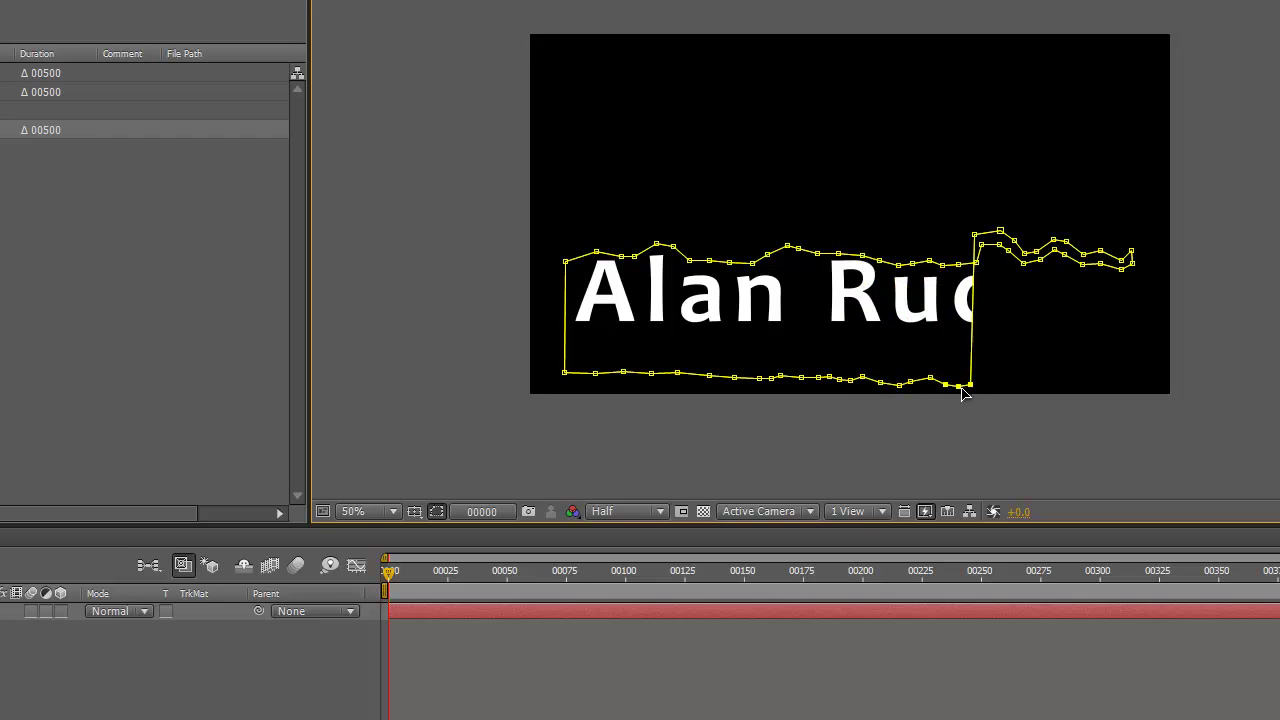
{"action": "left_click_drag", "start_coordinate": [951, 198], "coordinate": [1030, 256]}
{"action": "left_click_drag", "start_coordinate": [974, 300], "coordinate": [1071, 366]}
{"action": "left_click_drag", "start_coordinate": [1133, 257], "coordinate": [1137, 323]}
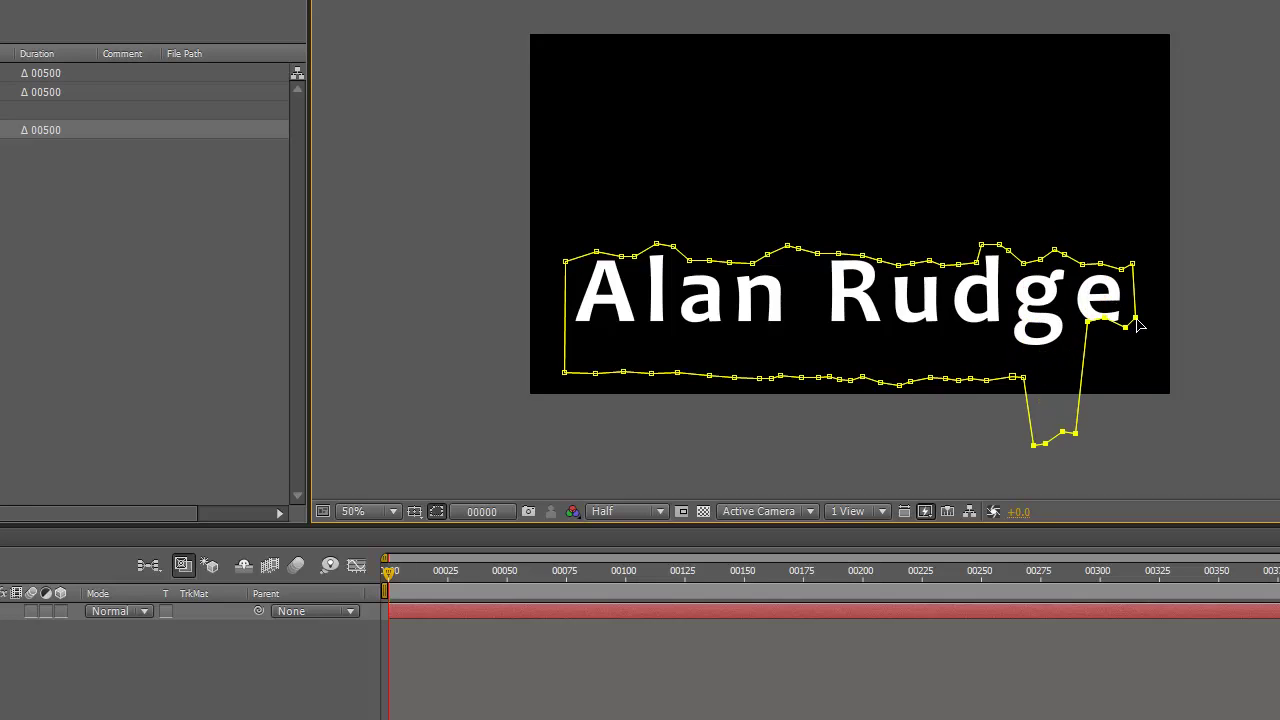
{"action": "key", "text": "ctrl+z"}
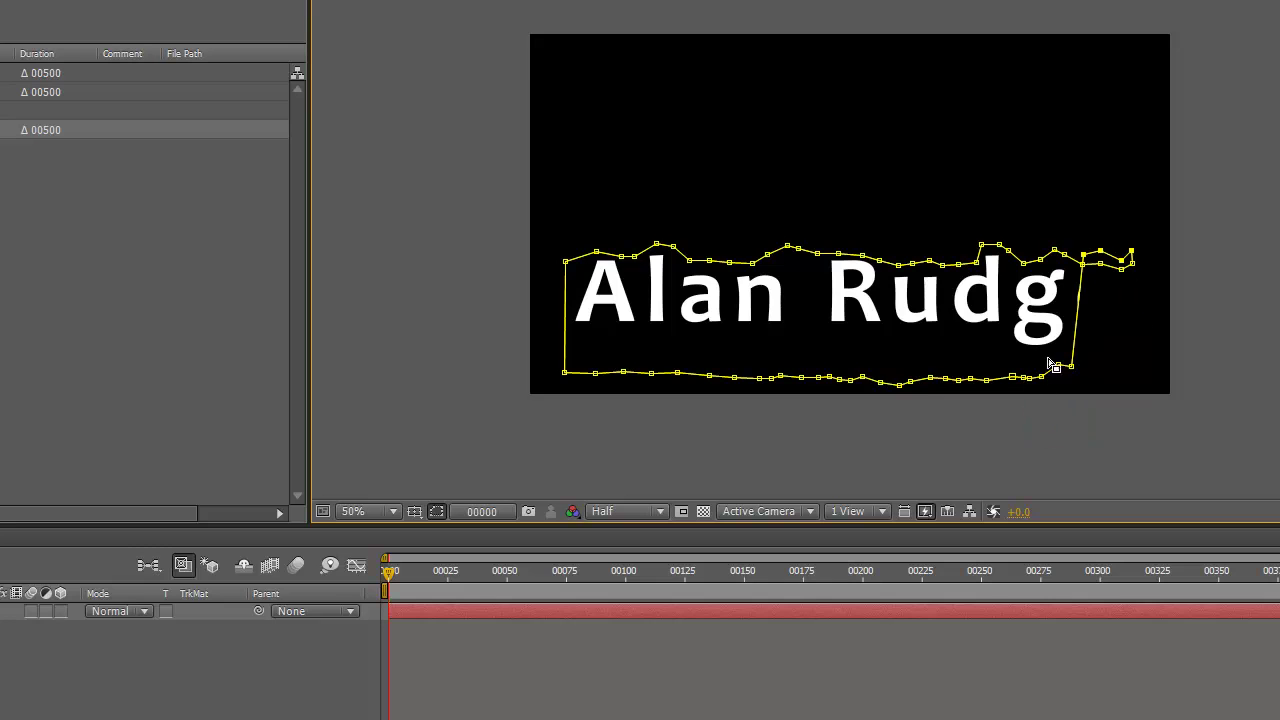
{"action": "left_click_drag", "start_coordinate": [1118, 268], "coordinate": [1120, 368]}
{"action": "mouse_move", "coordinate": [386, 580]}
{"action": "left_mouse_down"}
{"action": "mouse_move", "coordinate": [766, 580]}
{"action": "mouse_move", "coordinate": [390, 580]}
{"action": "left_mouse_up"}
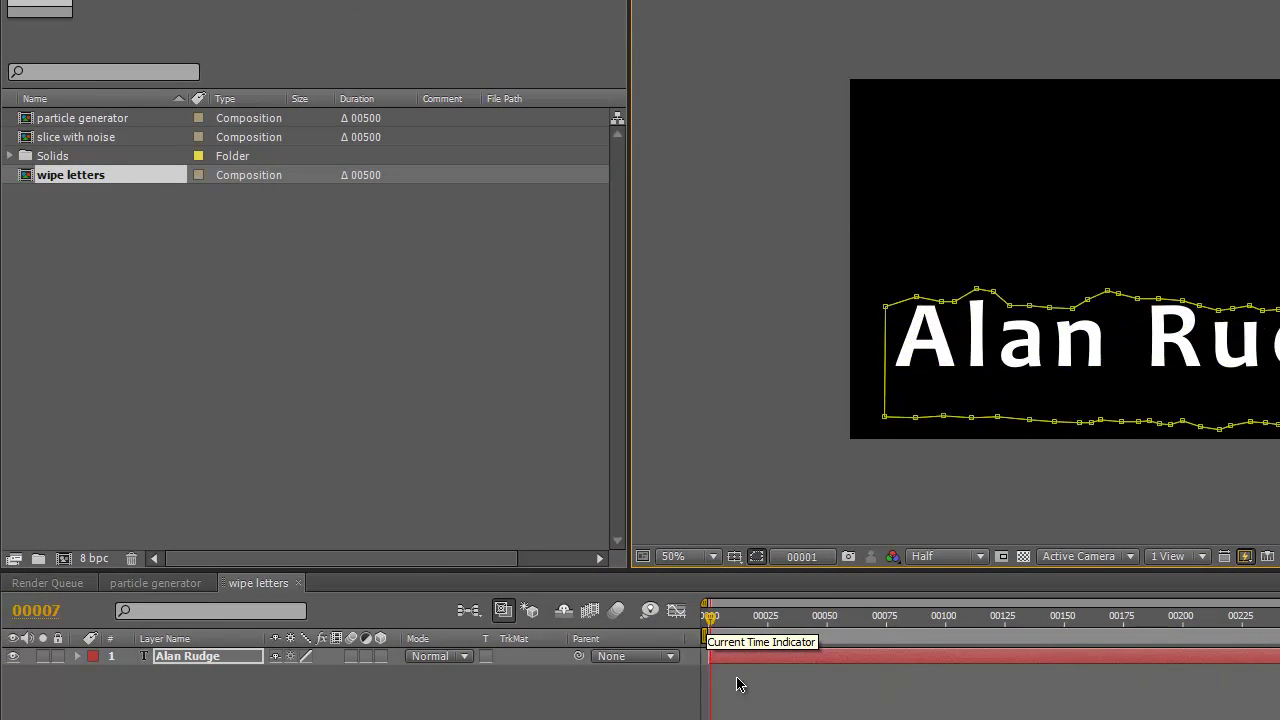
{"action": "left_click_drag", "start_coordinate": [737, 684], "coordinate": [705, 660]}
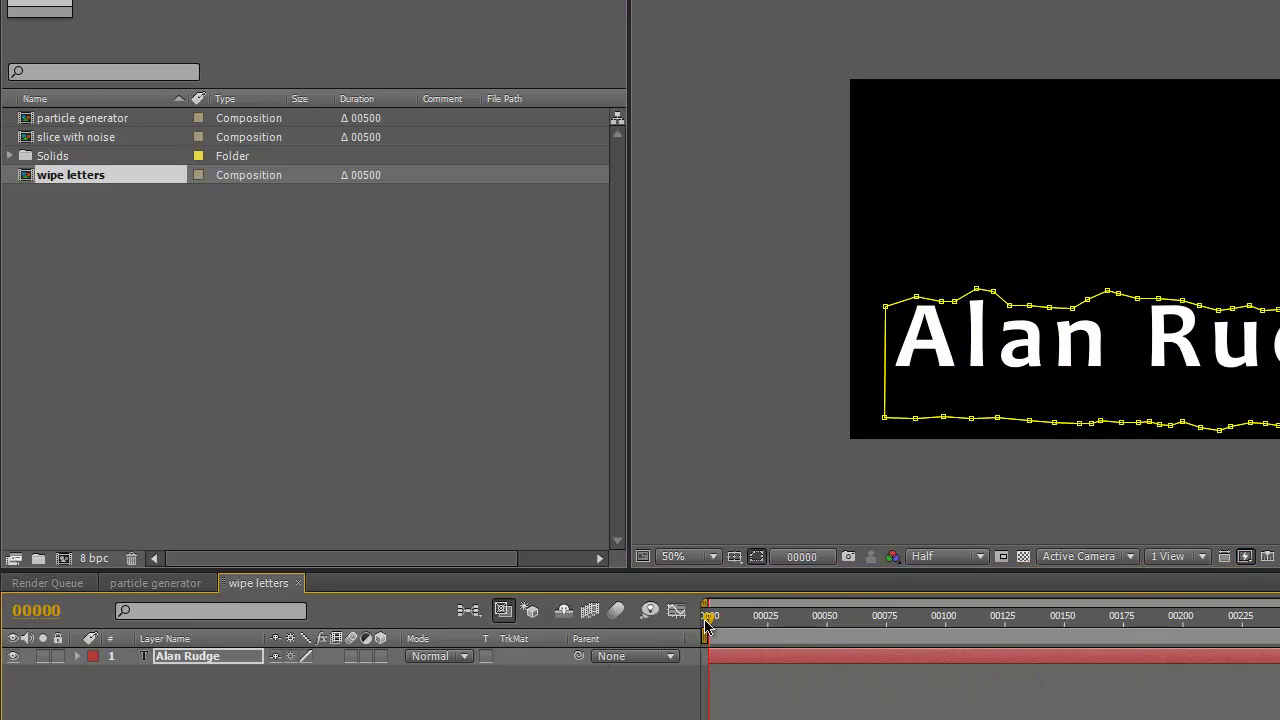
{"action": "left_click_drag", "start_coordinate": [709, 615], "coordinate": [1043, 637]}
{"action": "left_click", "coordinate": [222, 660]}
{"action": "key", "text": "m"}
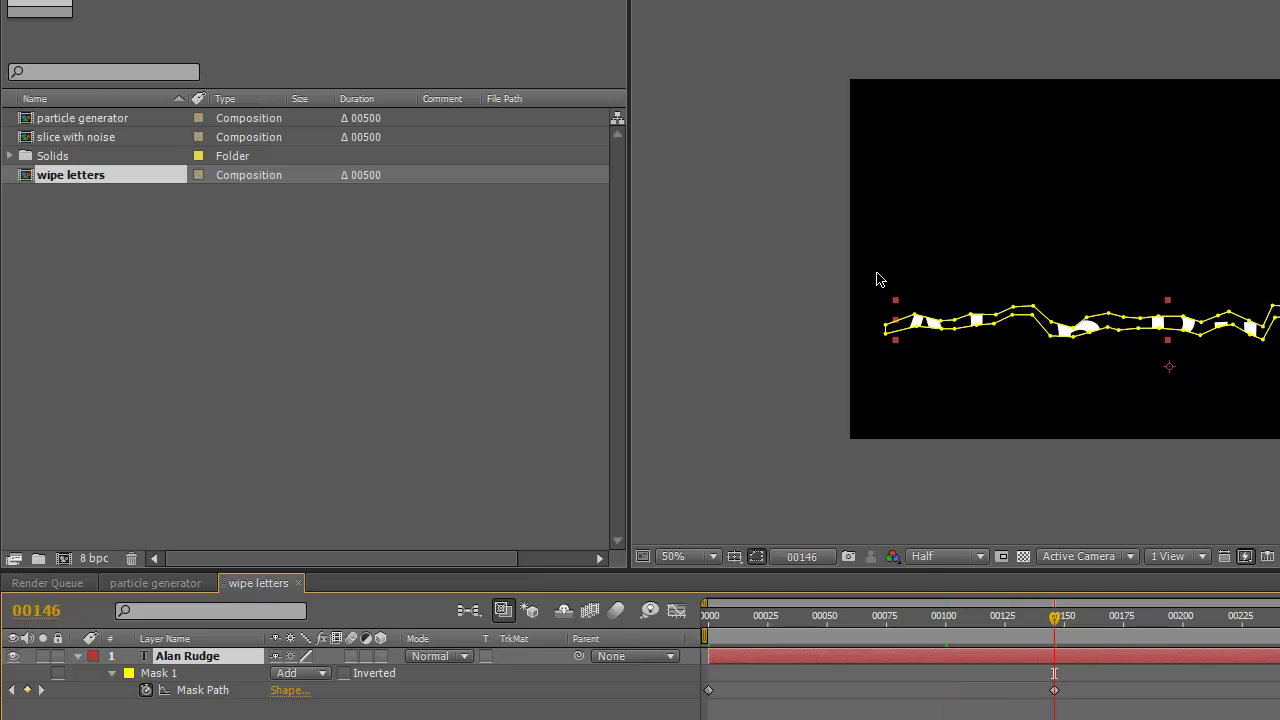
{"action": "left_click", "coordinate": [873, 311]}
{"action": "left_click", "coordinate": [204, 656]}
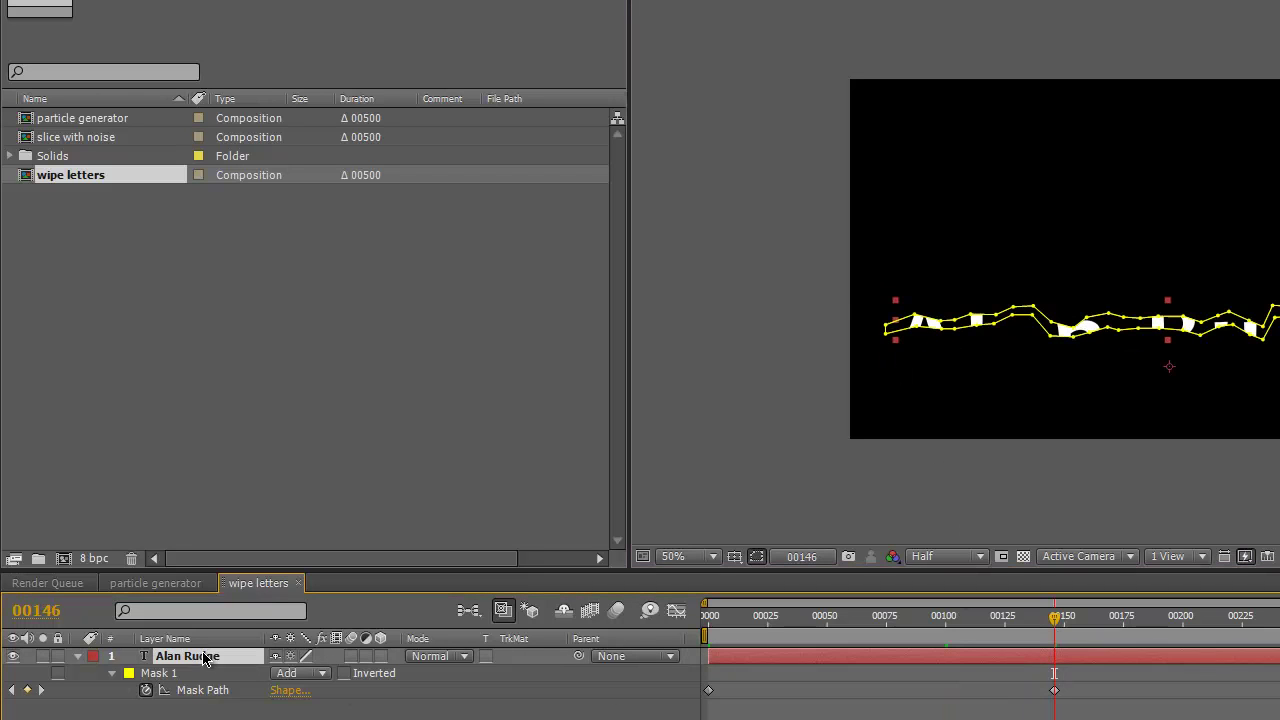
{"action": "left_click", "coordinate": [894, 323]}
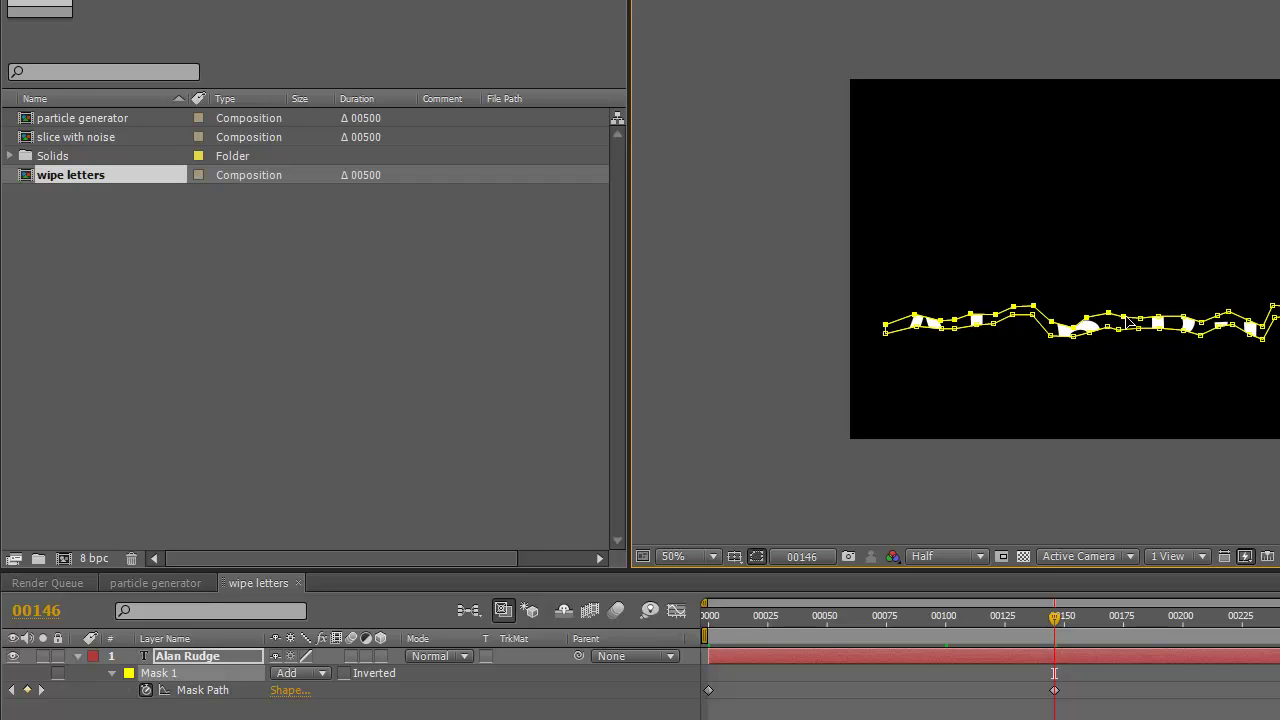
{"action": "left_click_drag", "start_coordinate": [1132, 307], "coordinate": [1204, 338]}
- At frame 102, pull the lower mask points down and play back the wipe
{"action": "left_click", "coordinate": [950, 617]}
{"action": "key", "text": "space"}
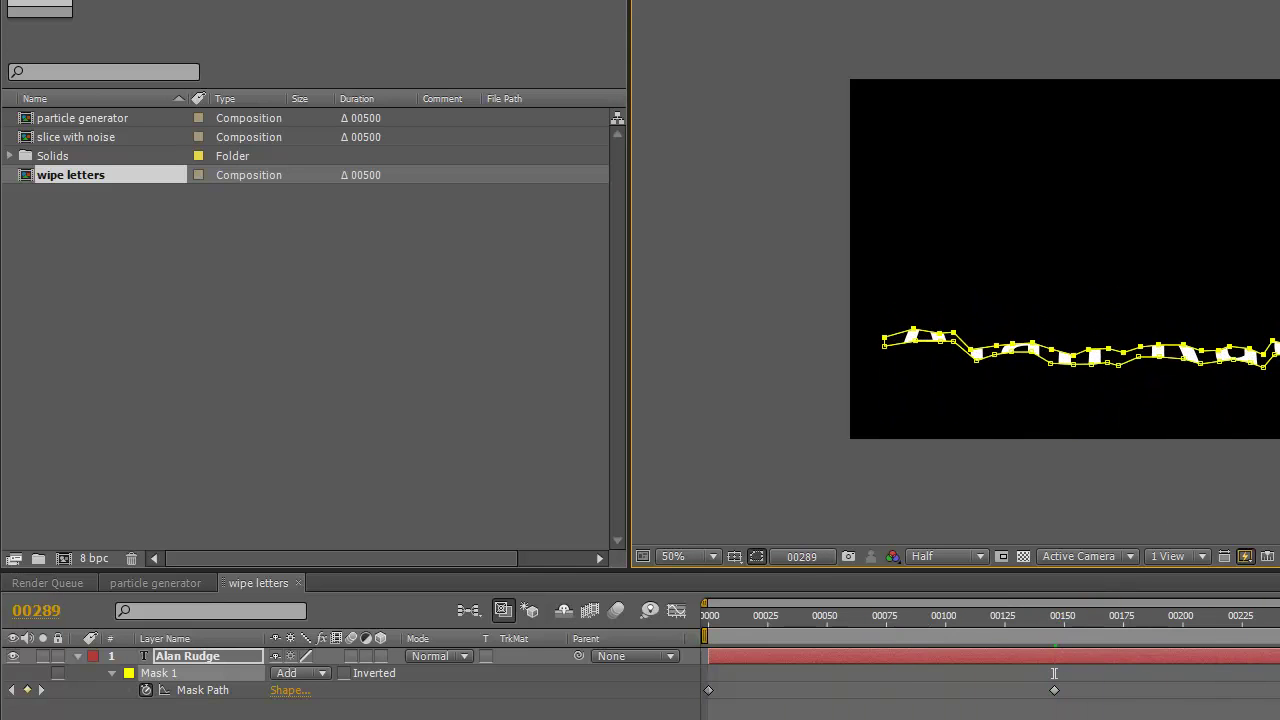
{"action": "left_click_drag", "start_coordinate": [908, 338], "coordinate": [908, 403]}
{"action": "key", "text": "space"}
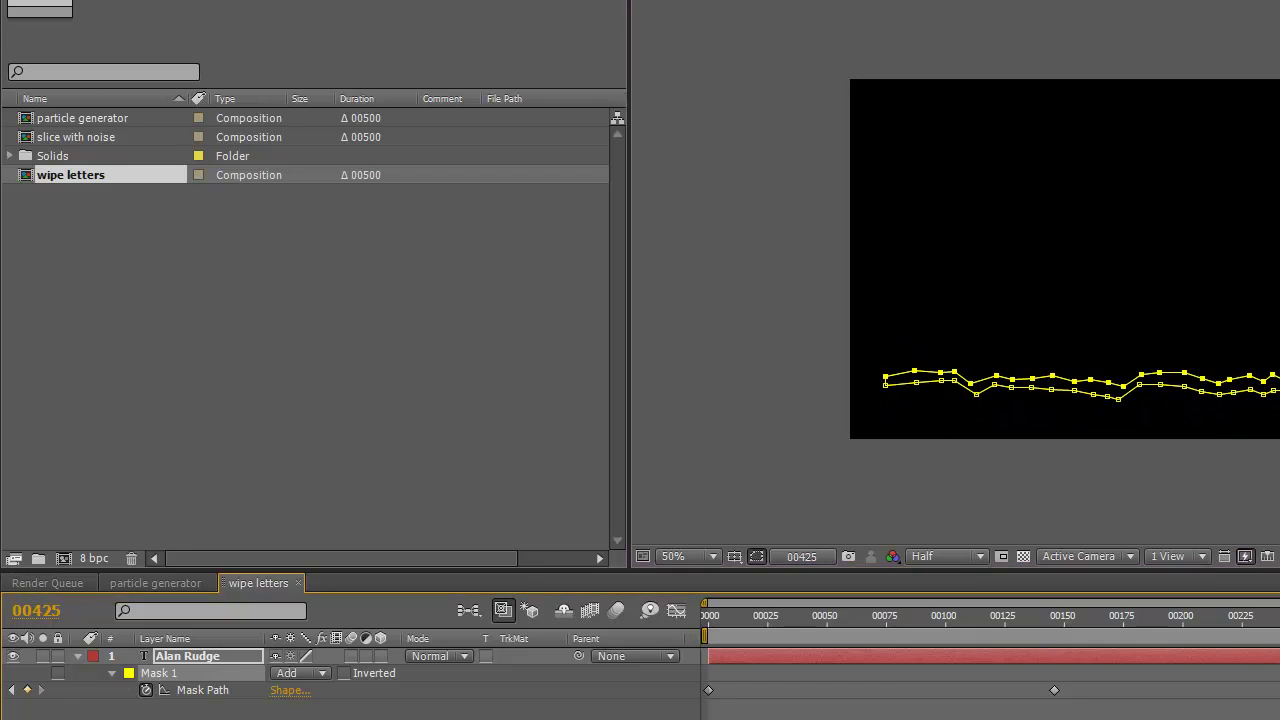
{"action": "key", "text": "space"}
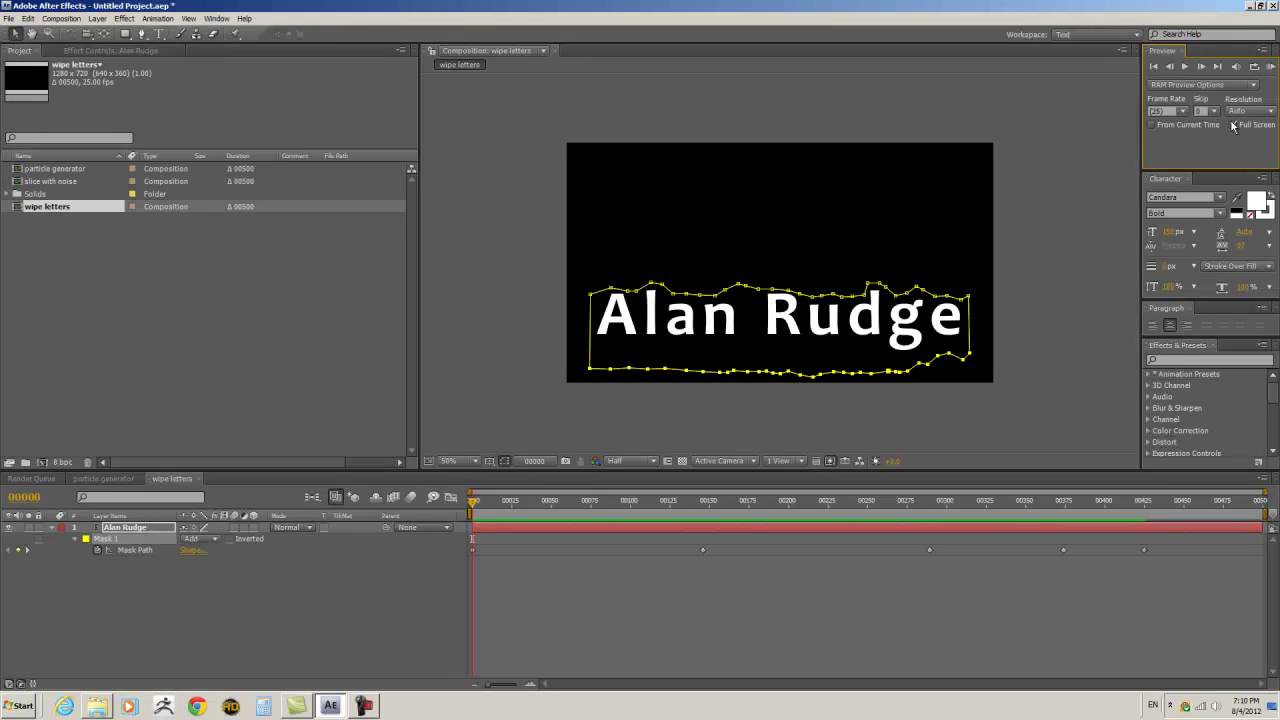
- Unlink the mask feather and set it to 5 pixels vertical only
{"action": "left_click_drag", "start_coordinate": [474, 503], "coordinate": [755, 503]}
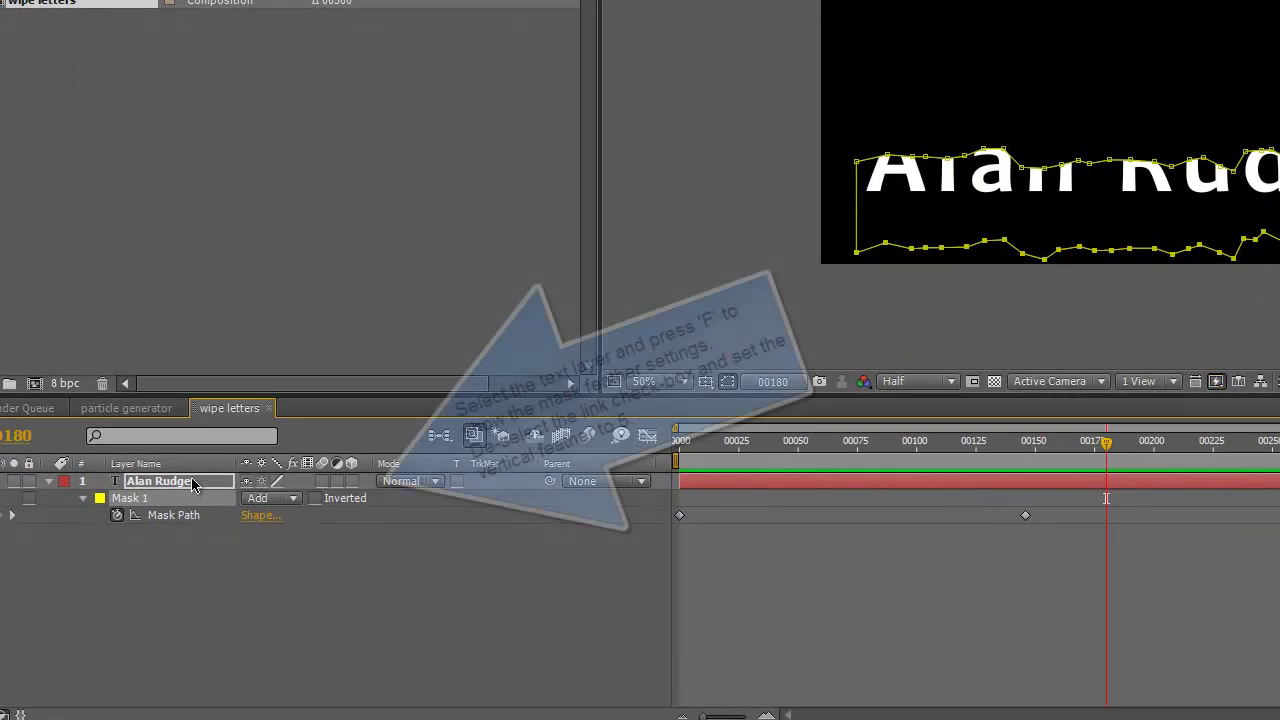
{"action": "key", "text": "f"}
{"action": "left_click", "coordinate": [245, 516]}
{"action": "left_click", "coordinate": [288, 515]}
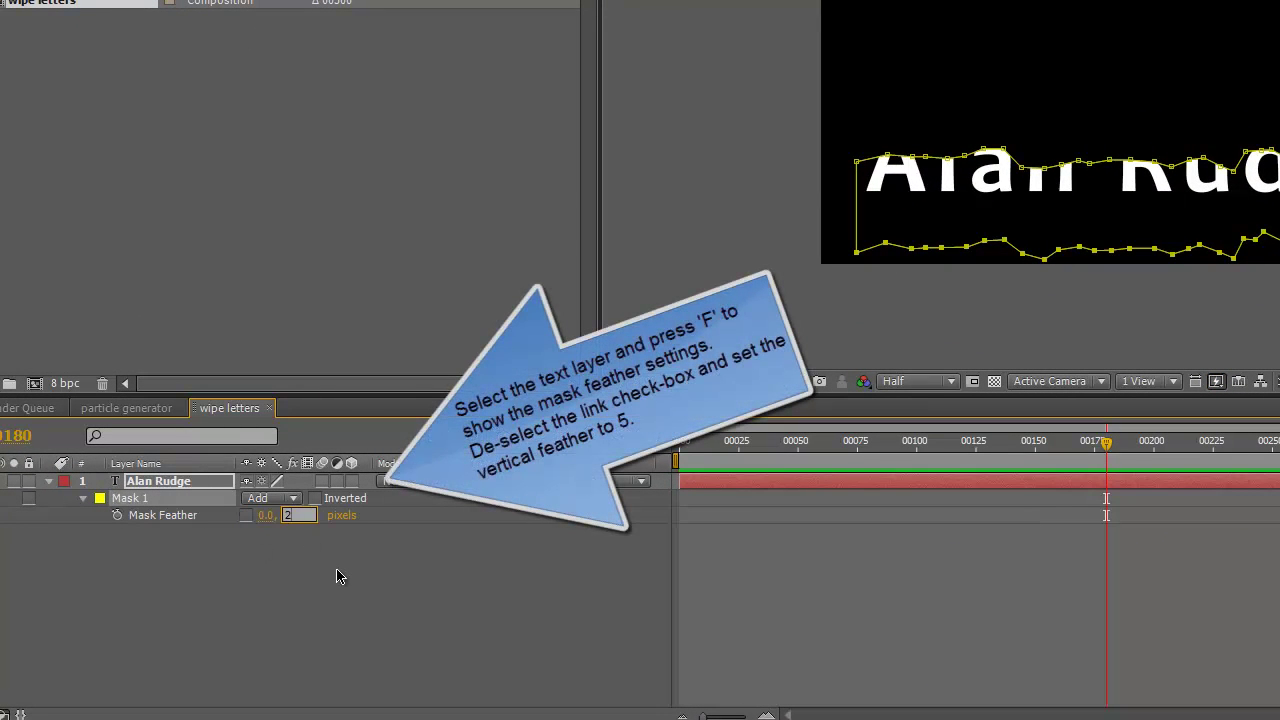
{"action": "key", "text": "Tab"}
{"action": "left_click", "coordinate": [315, 516]}
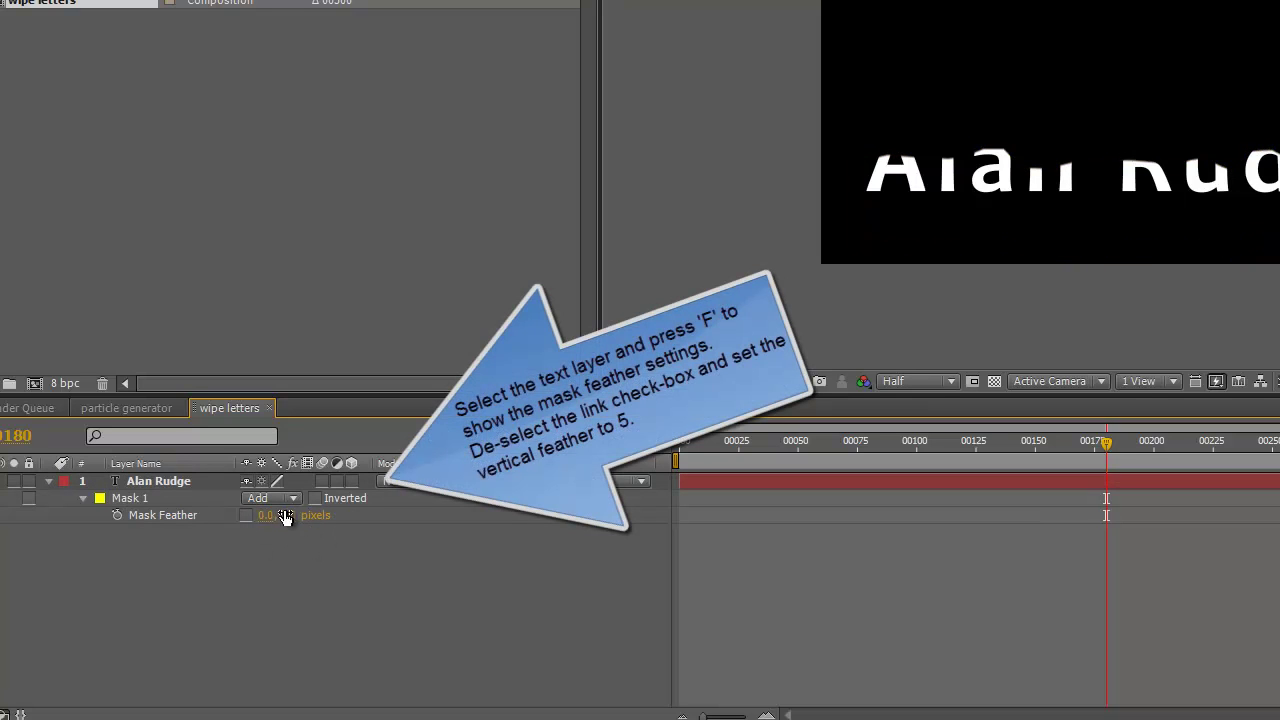
{"action": "key", "text": "Tab"}
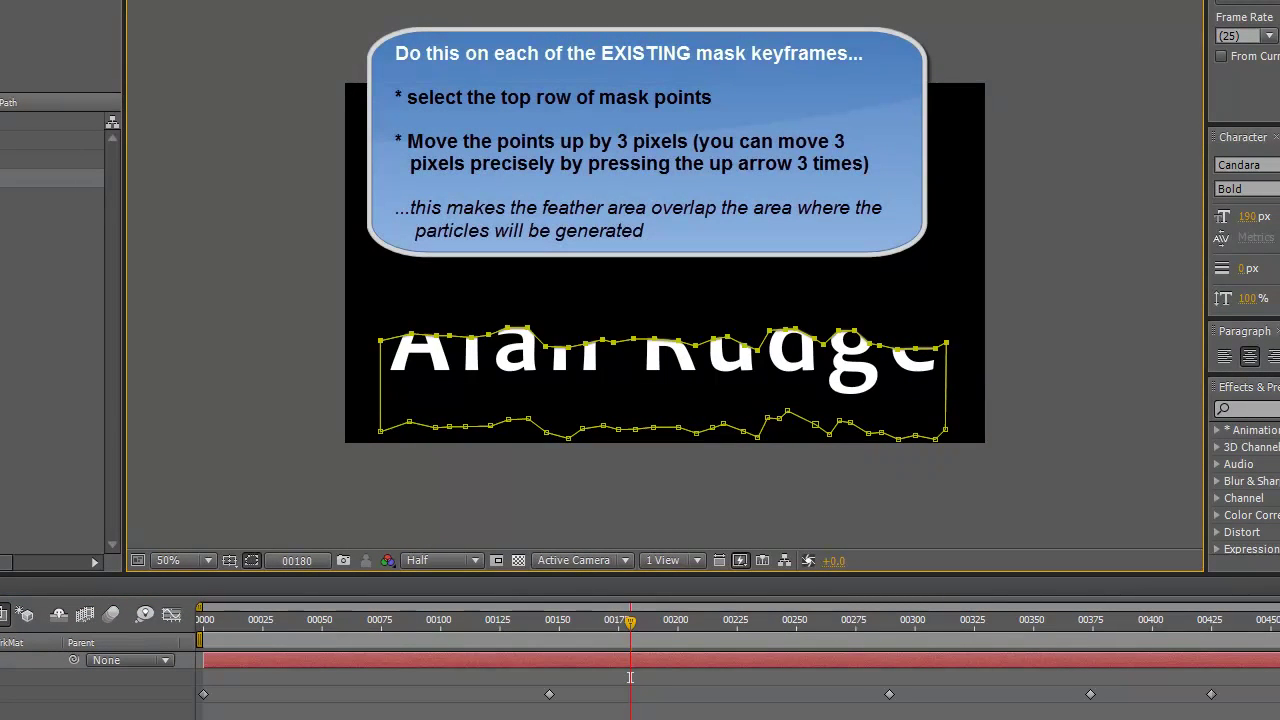
- Nudge the top mask points upward at the next mask keyframes, including 00289
{"action": "left_click_drag", "start_coordinate": [630, 621], "coordinate": [110, 650]}
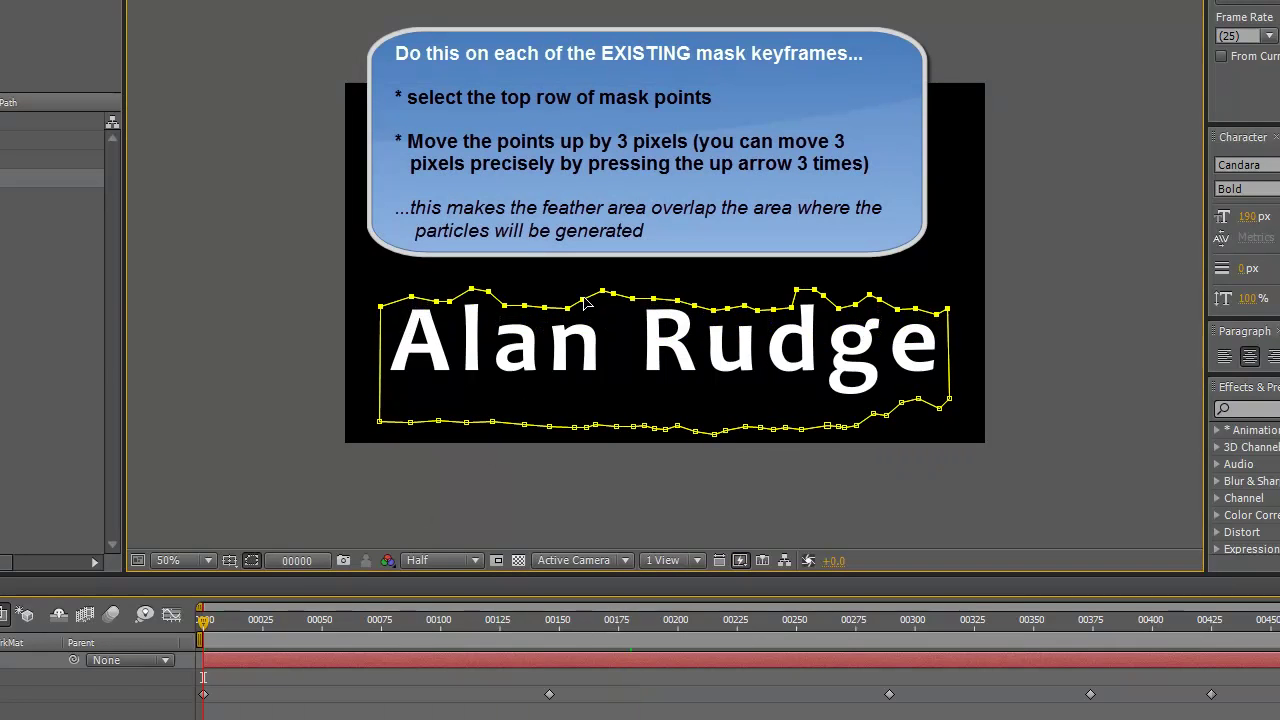
{"action": "left_click_drag", "start_coordinate": [204, 622], "coordinate": [549, 640]}
{"action": "key", "text": "Up"}
{"action": "key", "text": "Up"}
{"action": "key", "text": "Up"}
{"action": "left_click_drag", "start_coordinate": [556, 630], "coordinate": [1062, 624]}
{"action": "key", "text": "Up"}
{"action": "key", "text": "Up"}
{"action": "key", "text": "Up"}
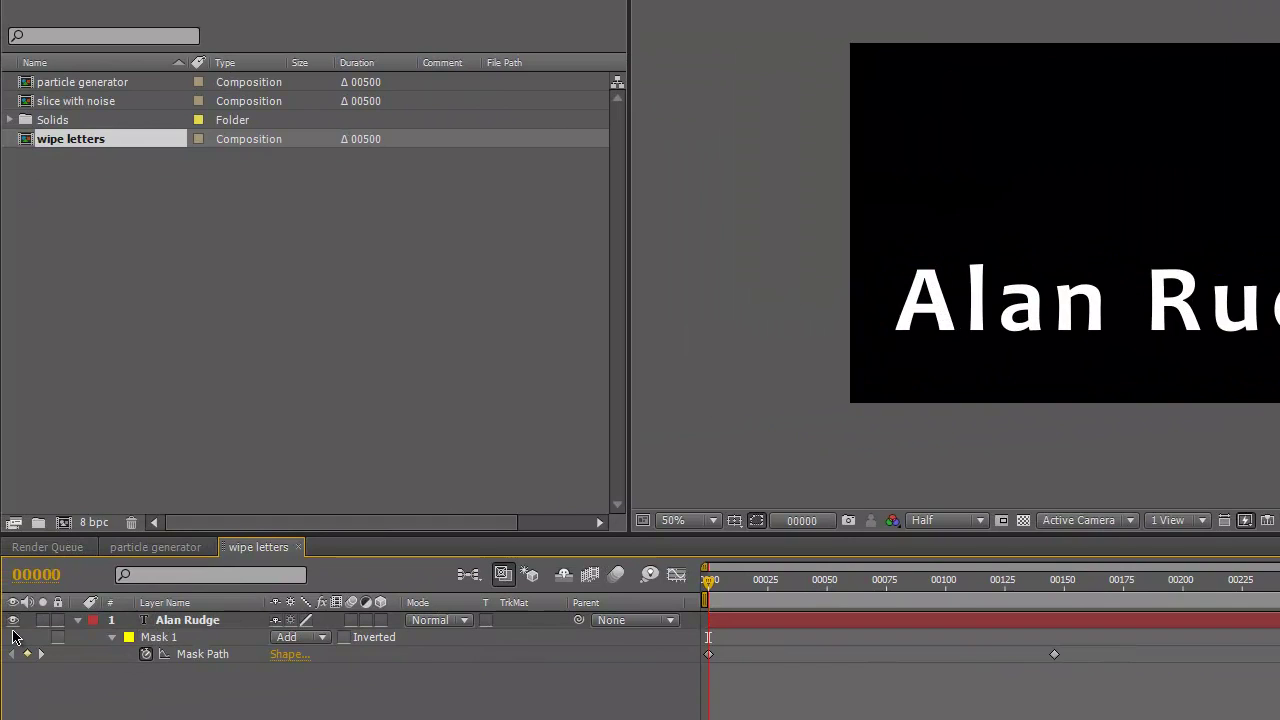
- Create a new composition from wipe letters and name it 'main comp'
{"action": "left_click", "coordinate": [88, 277]}
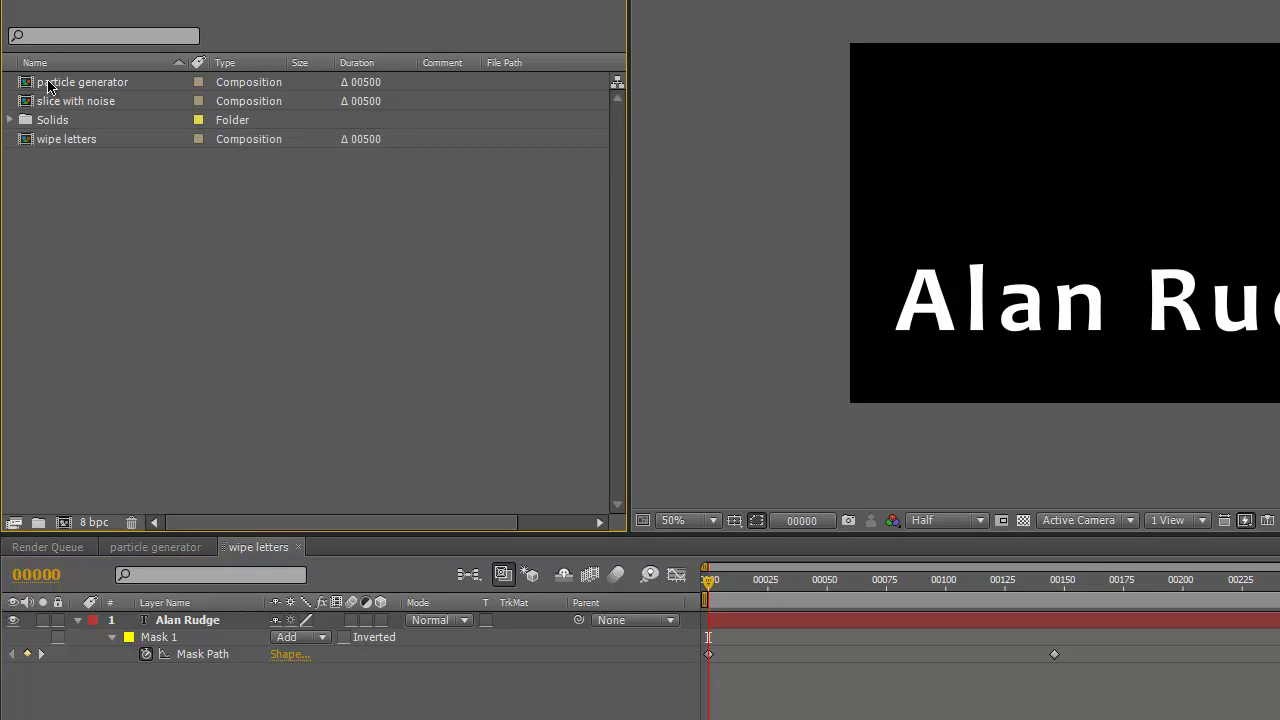
{"action": "left_click", "coordinate": [28, 143]}
{"action": "left_click_drag", "start_coordinate": [60, 528], "coordinate": [61, 524]}
{"action": "left_click", "coordinate": [100, 158]}
{"action": "key", "text": "Return"}
{"action": "type", "text": "main comp"}
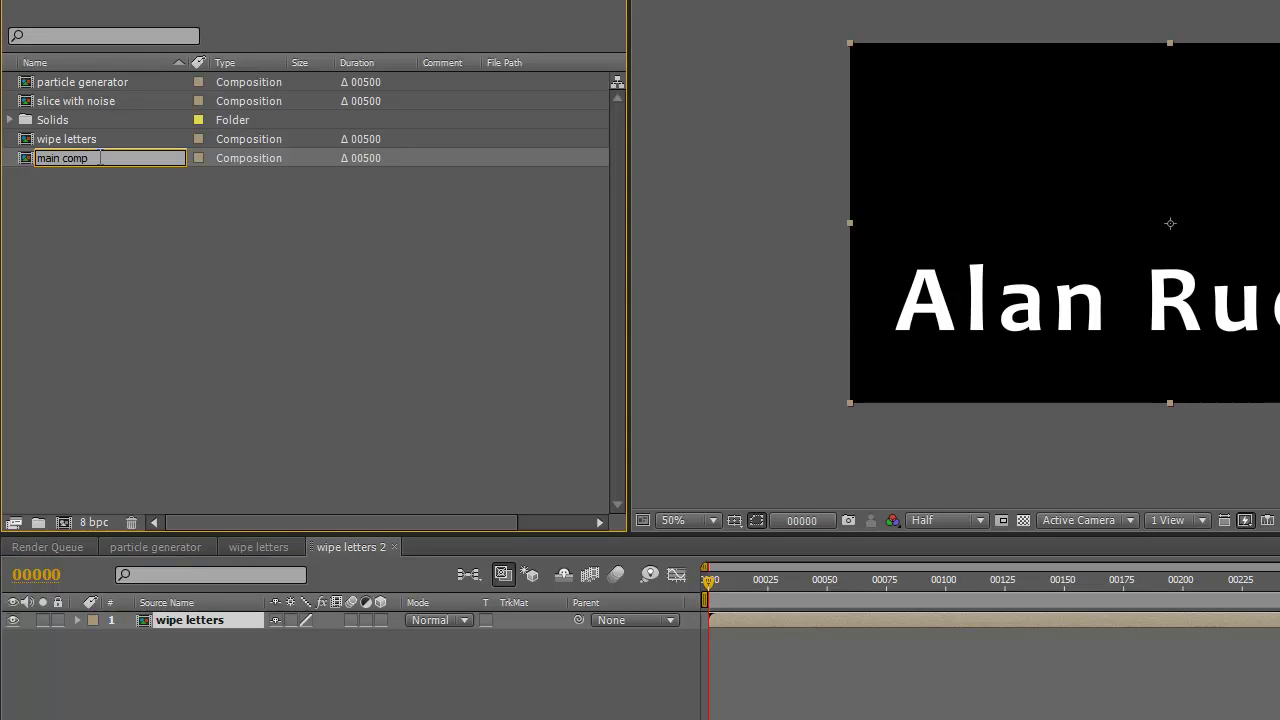
{"action": "key", "text": "Return"}
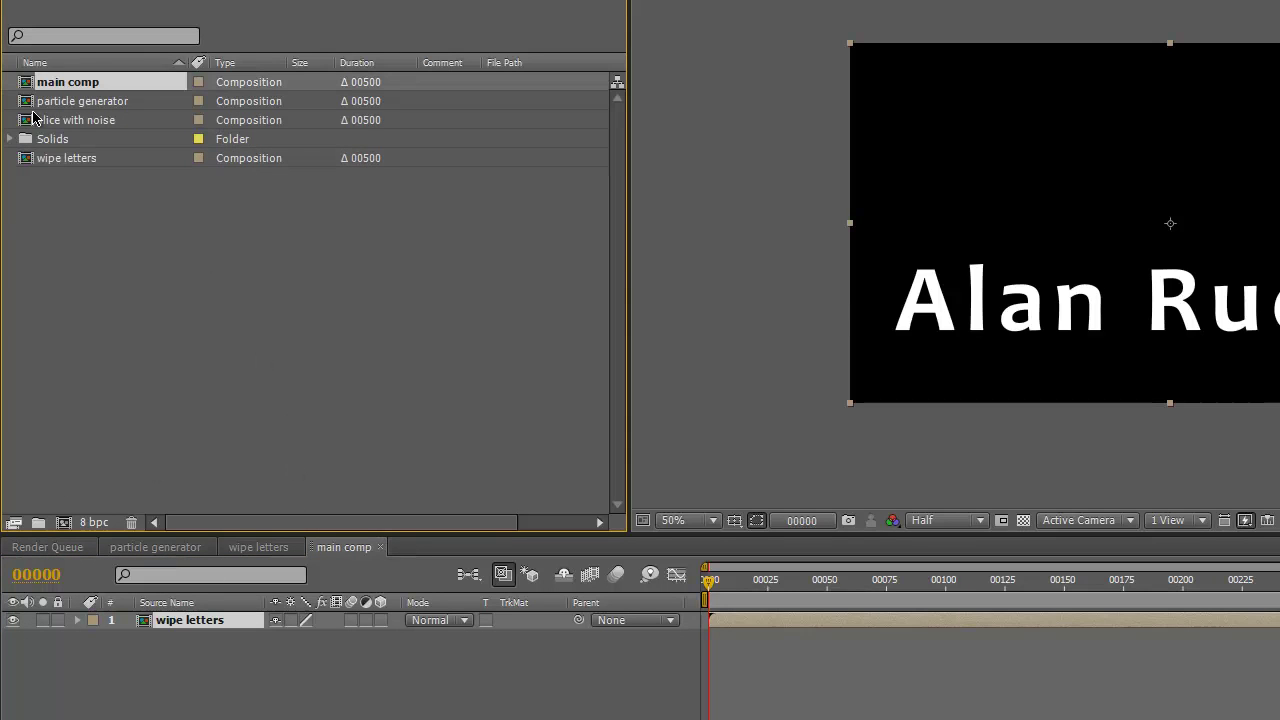
- Place particle generator above wipe letters and preview the particles around frame 96
{"action": "left_click_drag", "start_coordinate": [30, 101], "coordinate": [132, 616]}
{"action": "left_click_drag", "start_coordinate": [710, 582], "coordinate": [1279, 590]}
{"action": "key", "text": "Home"}
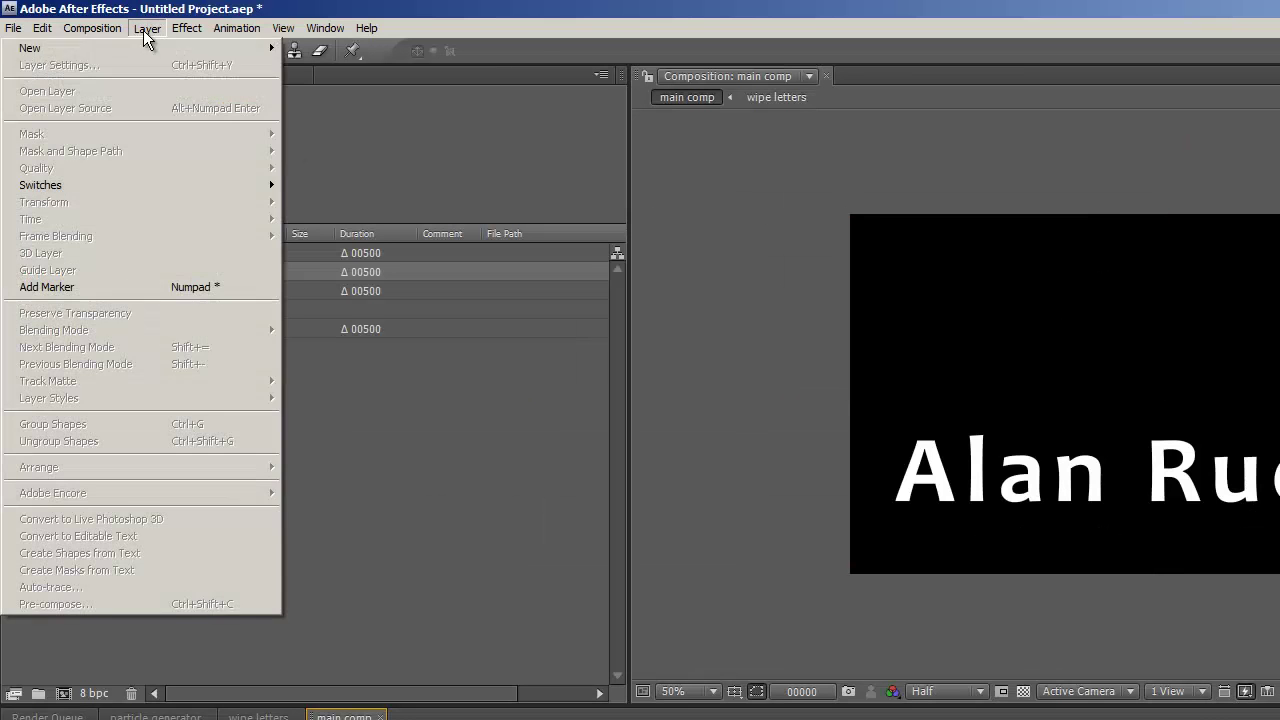
- Create a new white solid named 'particle layer'
{"action": "mouse_move", "coordinate": [135, 48]}
{"action": "left_click", "coordinate": [303, 65]}
{"action": "left_click", "coordinate": [1000, 705]}
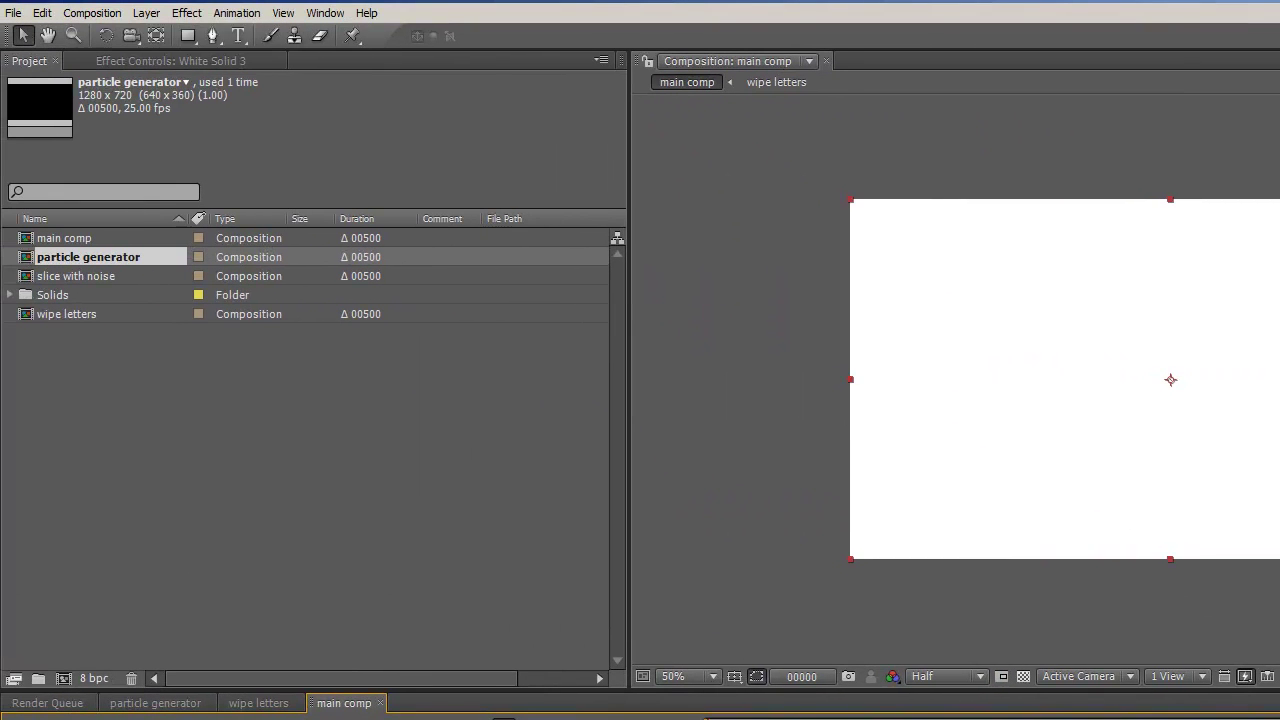
{"action": "key", "text": "Return"}
- Apply Particle Playground and set the Cannon's Particles Per Second to 0
{"action": "left_click", "coordinate": [186, 13]}
{"action": "mouse_move", "coordinate": [164, 331]}
{"action": "left_click", "coordinate": [278, 588]}
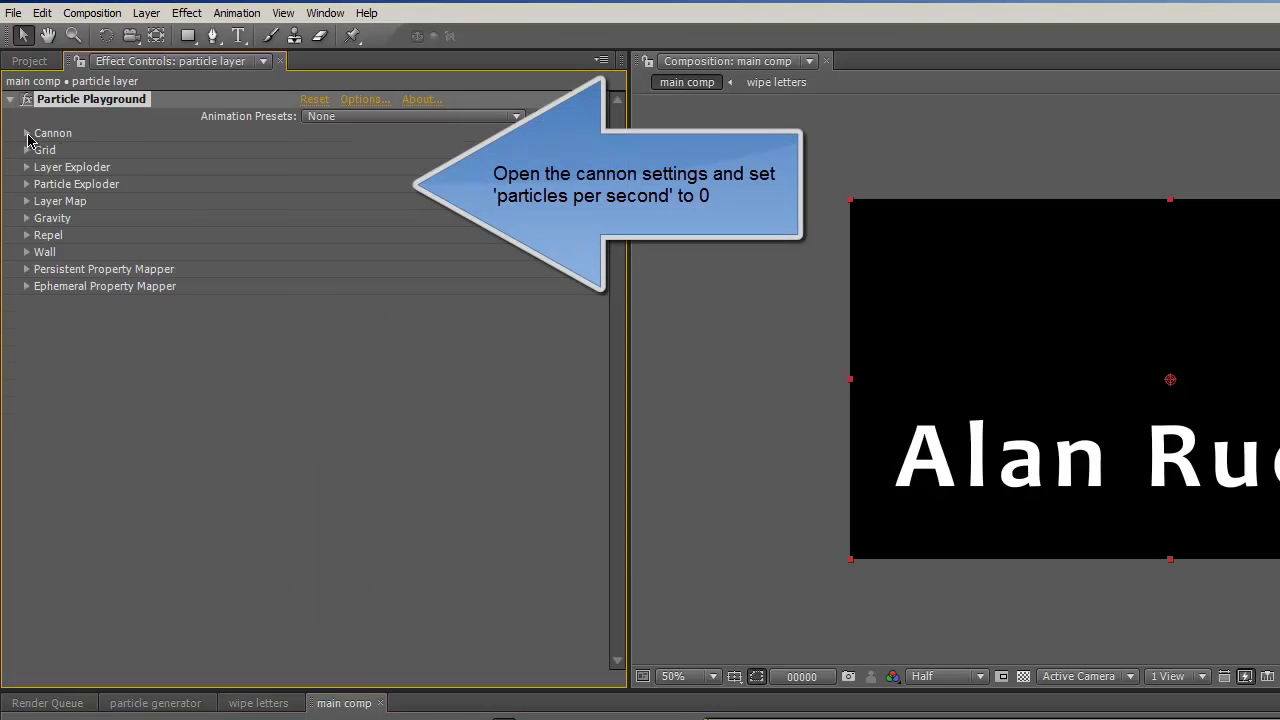
{"action": "left_click", "coordinate": [27, 133]}
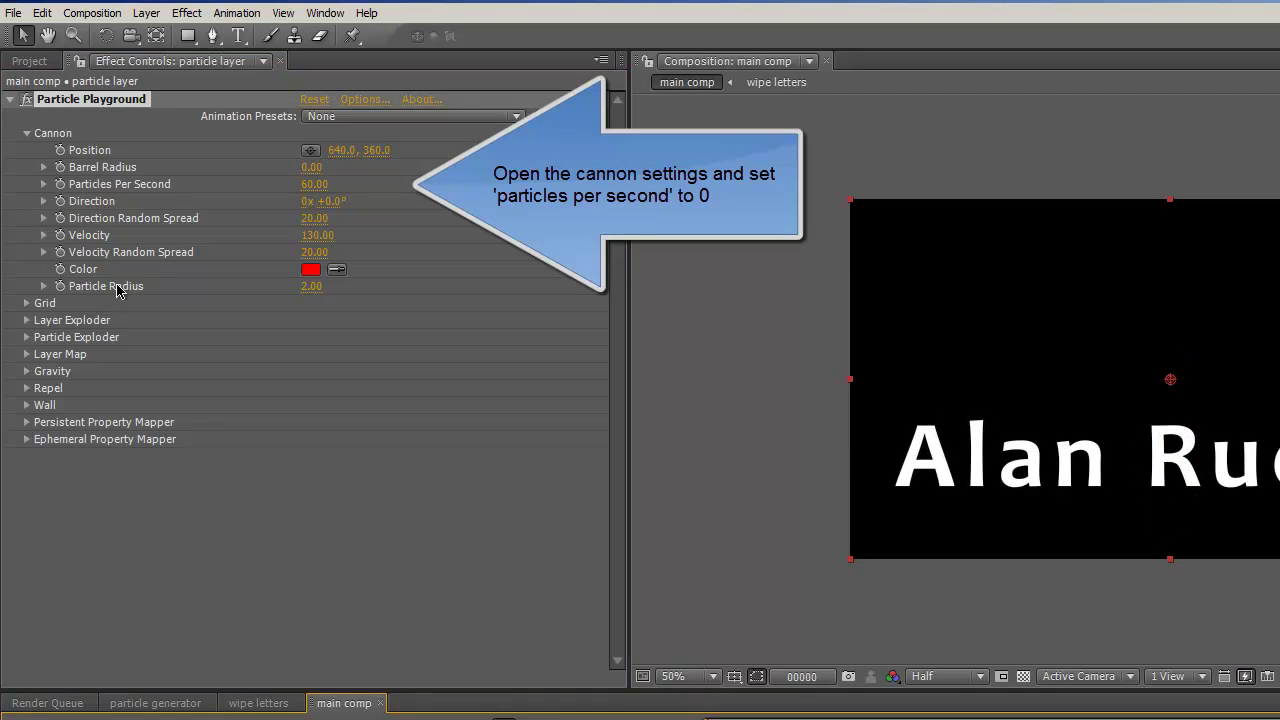
{"action": "left_click", "coordinate": [313, 184]}
{"action": "key", "text": "Return"}
{"action": "left_click", "coordinate": [27, 133]}
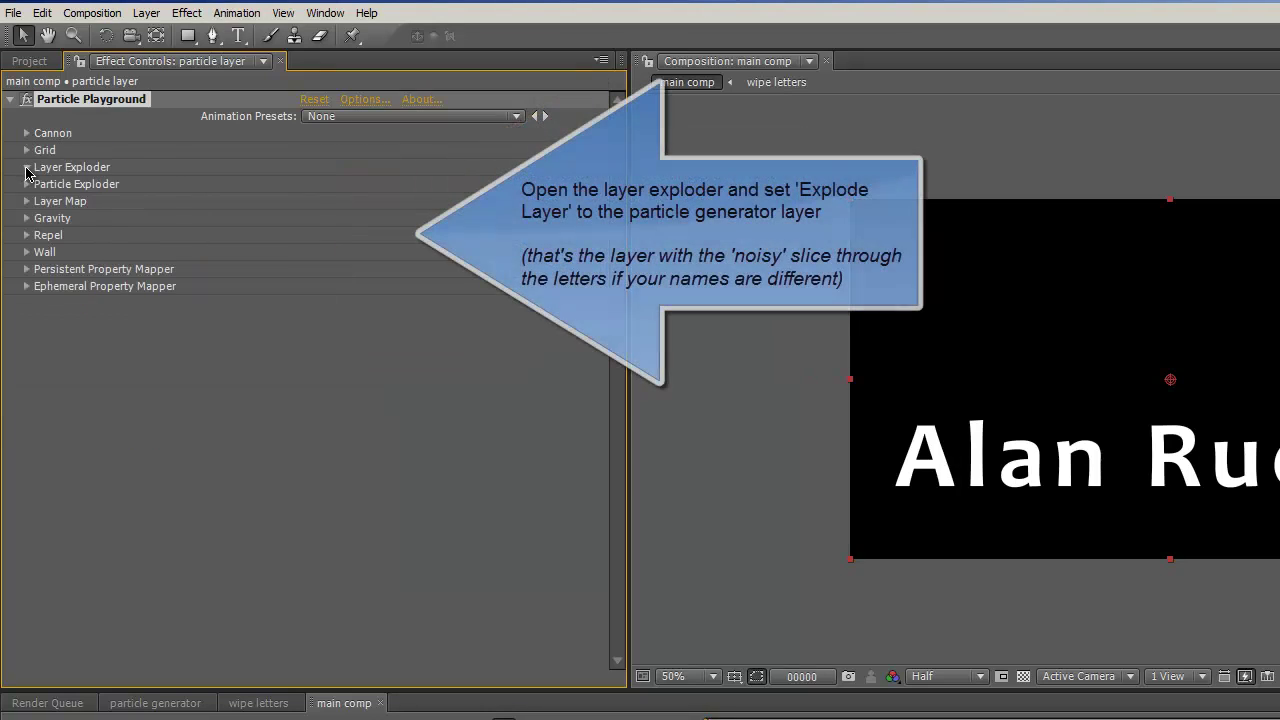
- Explode the particle generator layer and set Gravity to Force 50, Direction 0°
{"action": "left_click", "coordinate": [433, 185]}
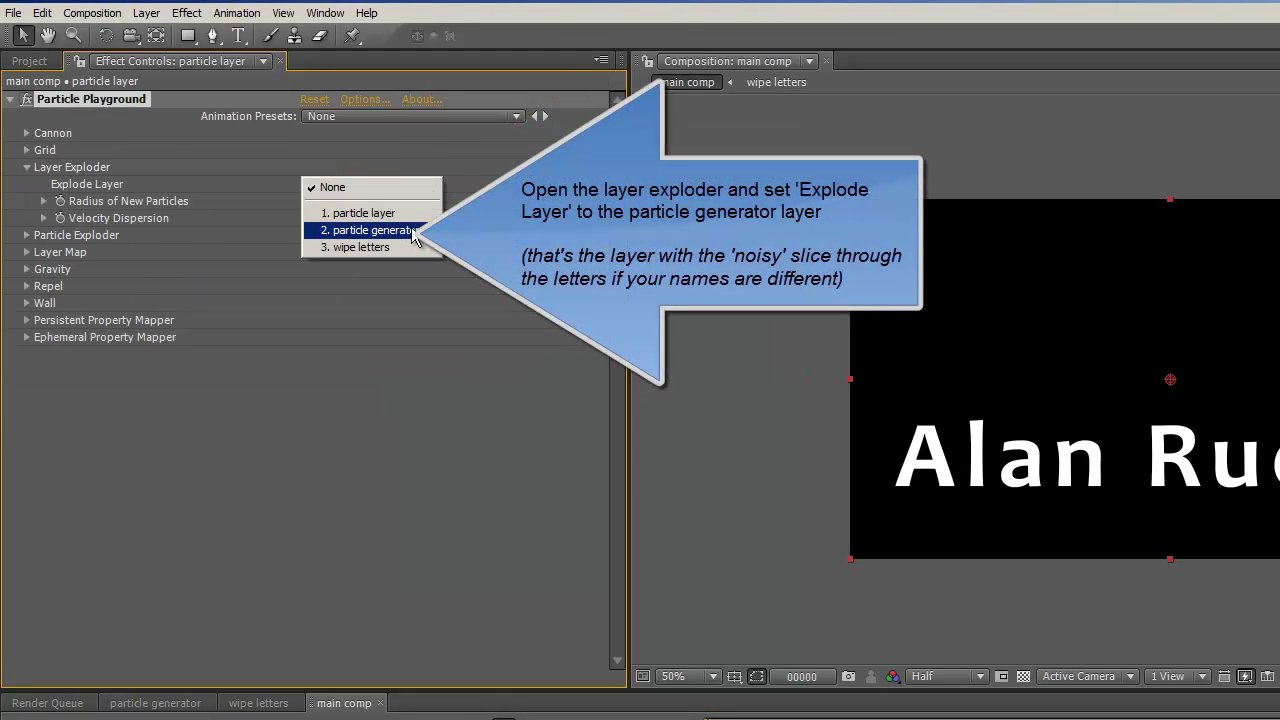
{"action": "left_click", "coordinate": [414, 232]}
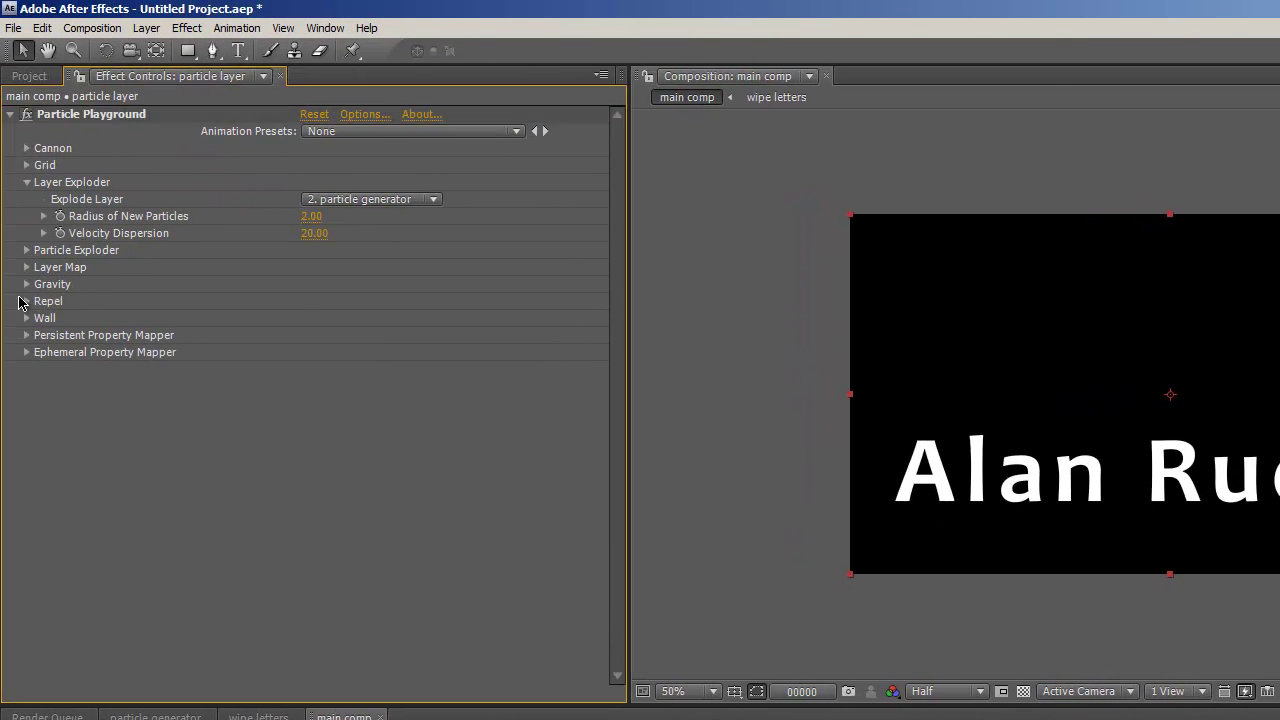
{"action": "left_click", "coordinate": [25, 285]}
{"action": "left_click", "coordinate": [313, 301]}
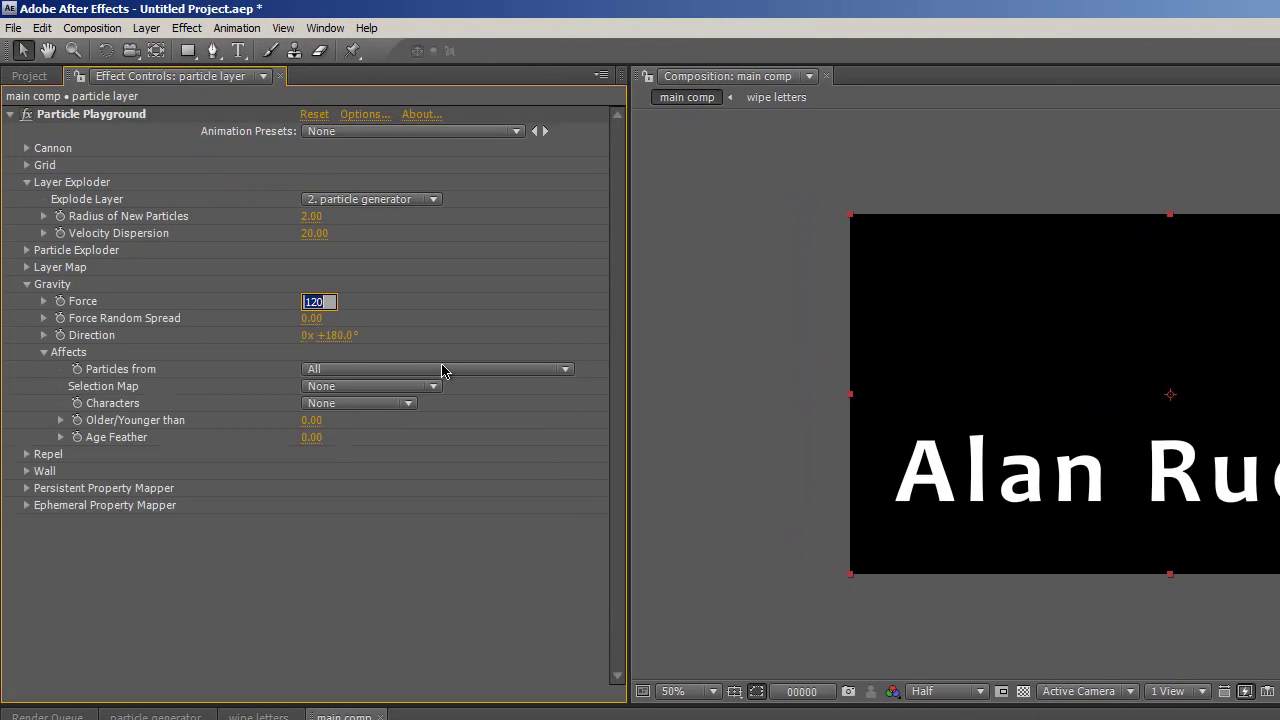
{"action": "type", "text": "50"}
{"action": "key", "text": "Tab"}
{"action": "left_click", "coordinate": [337, 335]}
{"action": "left_click", "coordinate": [465, 640]}
- Start a new solid and enter pure blue 0000FF in its colour picker
{"action": "left_click", "coordinate": [140, 28]}
{"action": "mouse_move", "coordinate": [143, 46]}
{"action": "left_click", "coordinate": [325, 64]}
{"action": "left_click", "coordinate": [933, 646]}
{"action": "left_click", "coordinate": [474, 488]}
{"action": "type", "text": "0"}
{"action": "left_click", "coordinate": [476, 466]}
- Accept the pure blue colour and create Blue Solid 1
{"action": "type", "text": "0"}
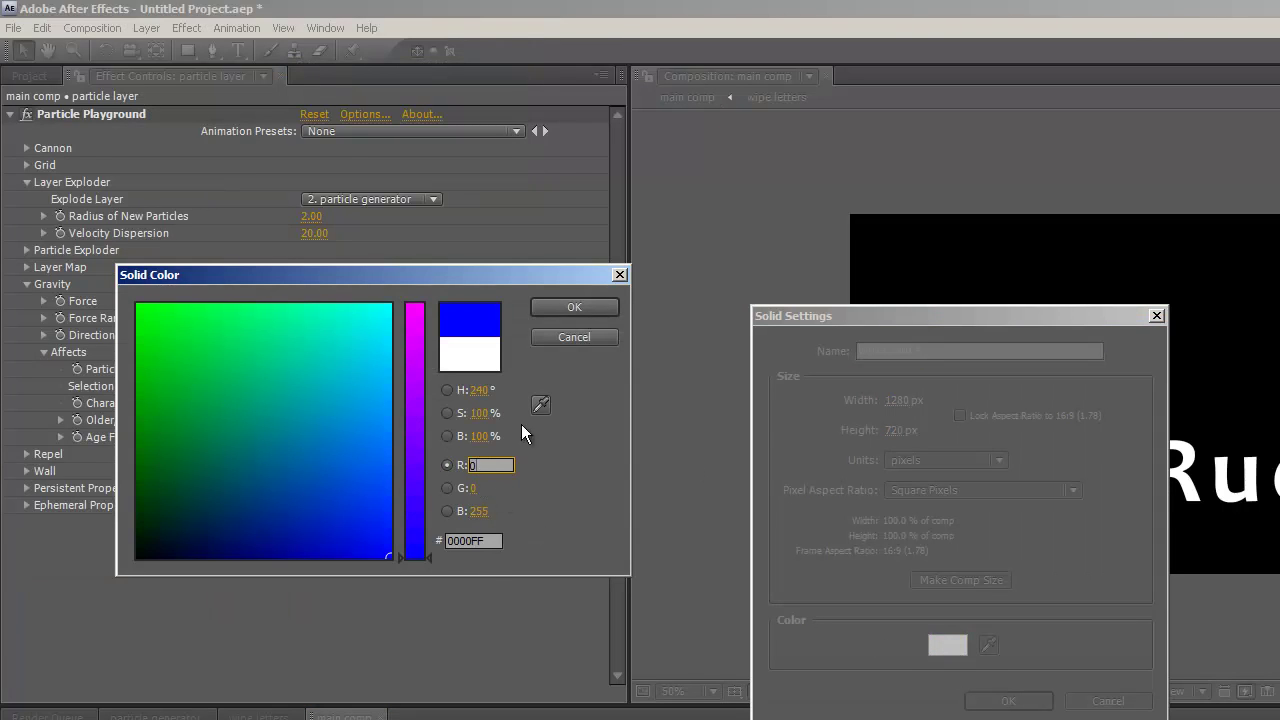
{"action": "left_click", "coordinate": [586, 307]}
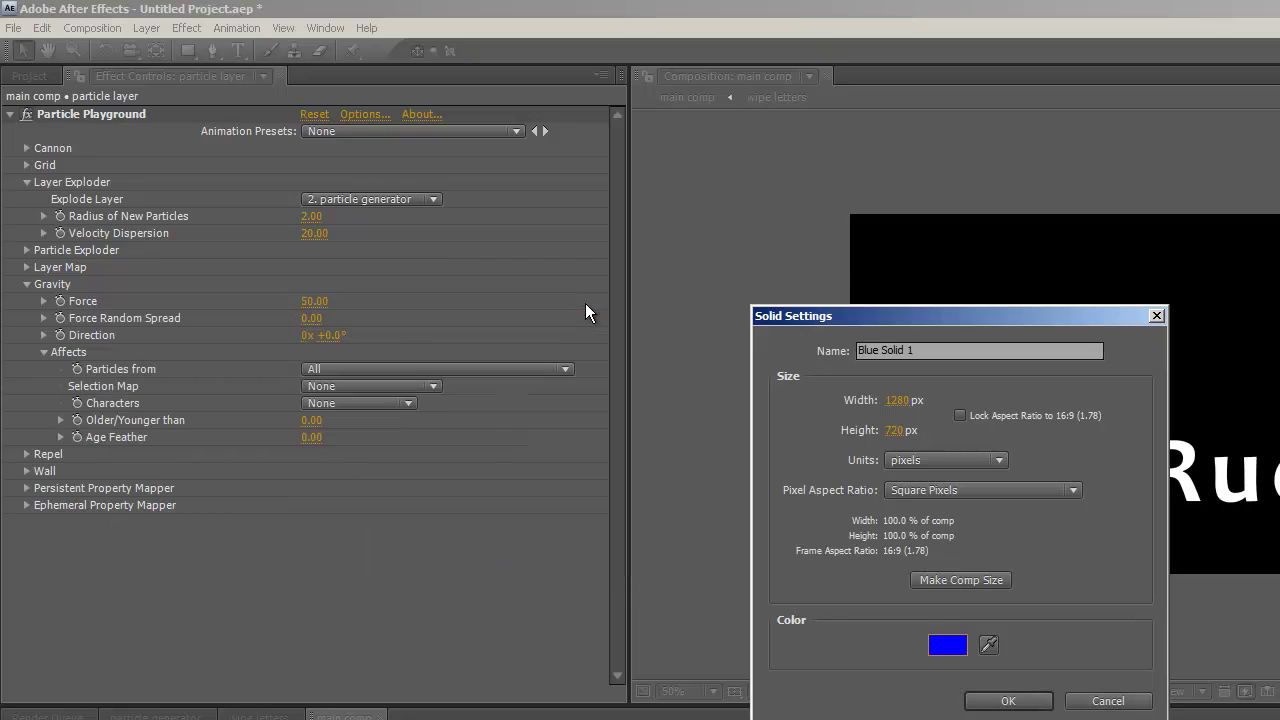
{"action": "left_click", "coordinate": [1000, 701]}
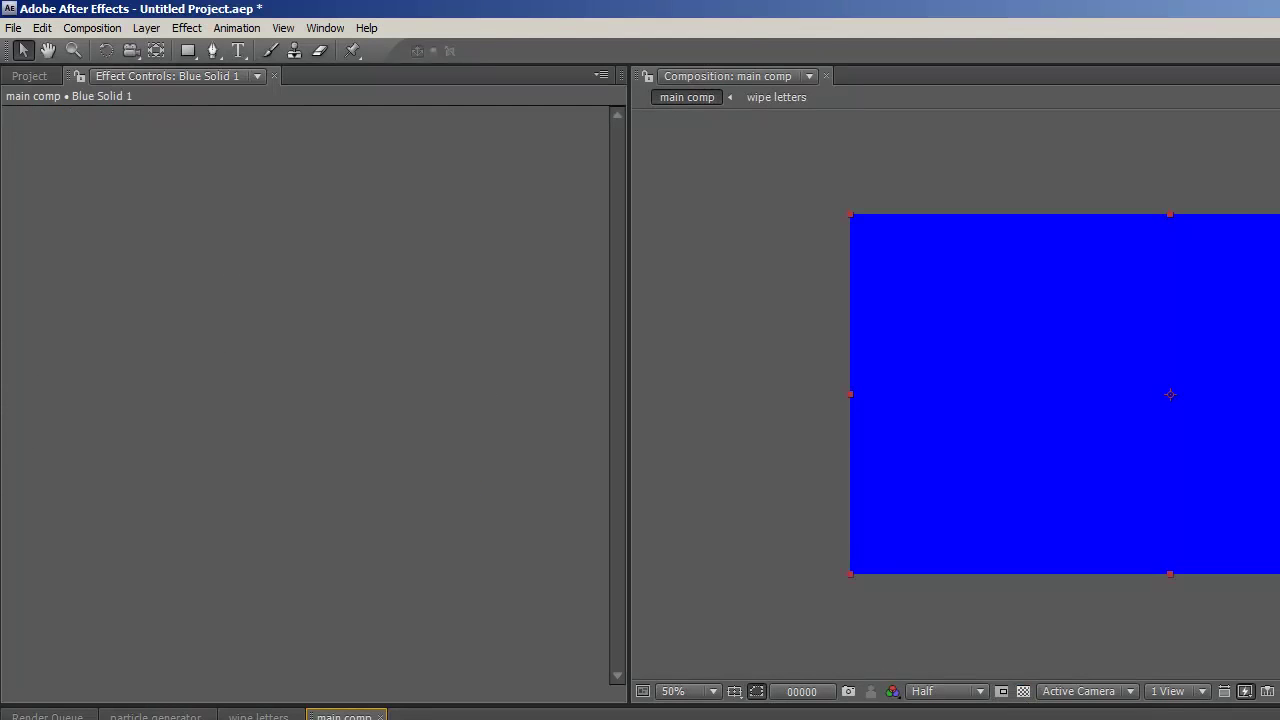
- Pre-compose the blue solid into a composition named 'particle modifier'
{"action": "left_click", "coordinate": [146, 28]}
{"action": "left_click", "coordinate": [133, 604]}
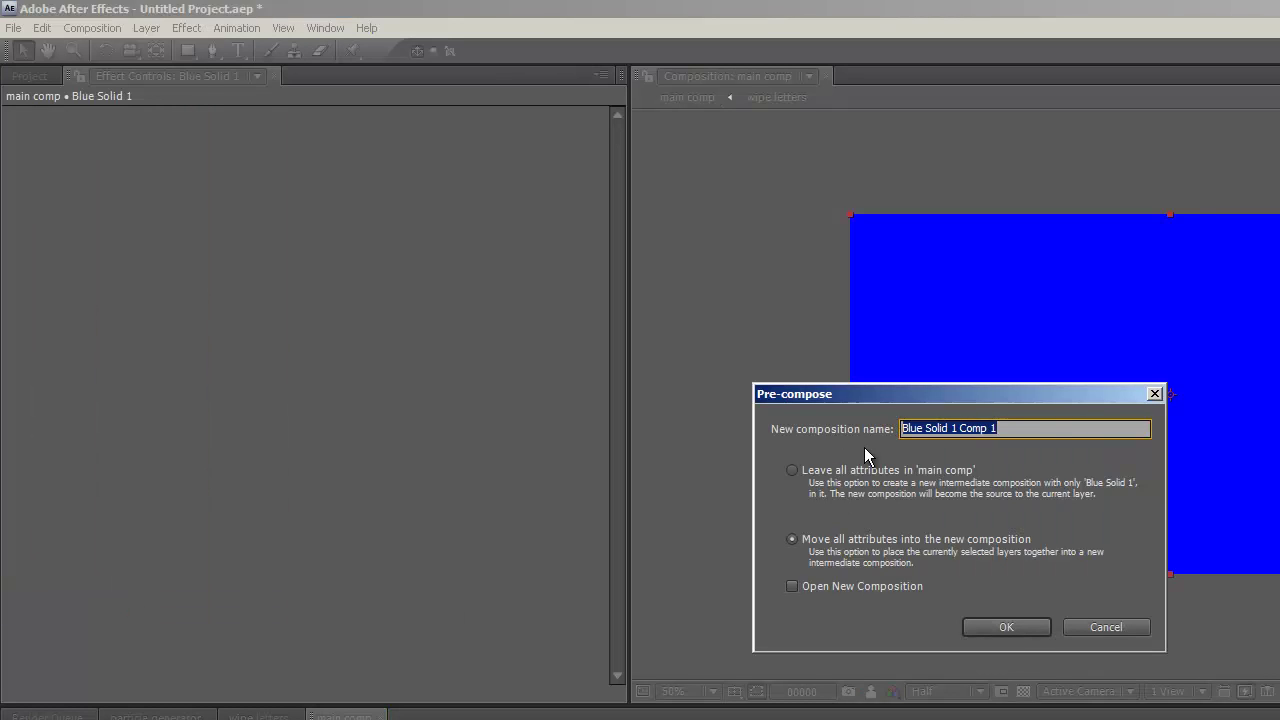
{"action": "type", "text": "particle modifier"}
{"action": "key", "text": "Return"}
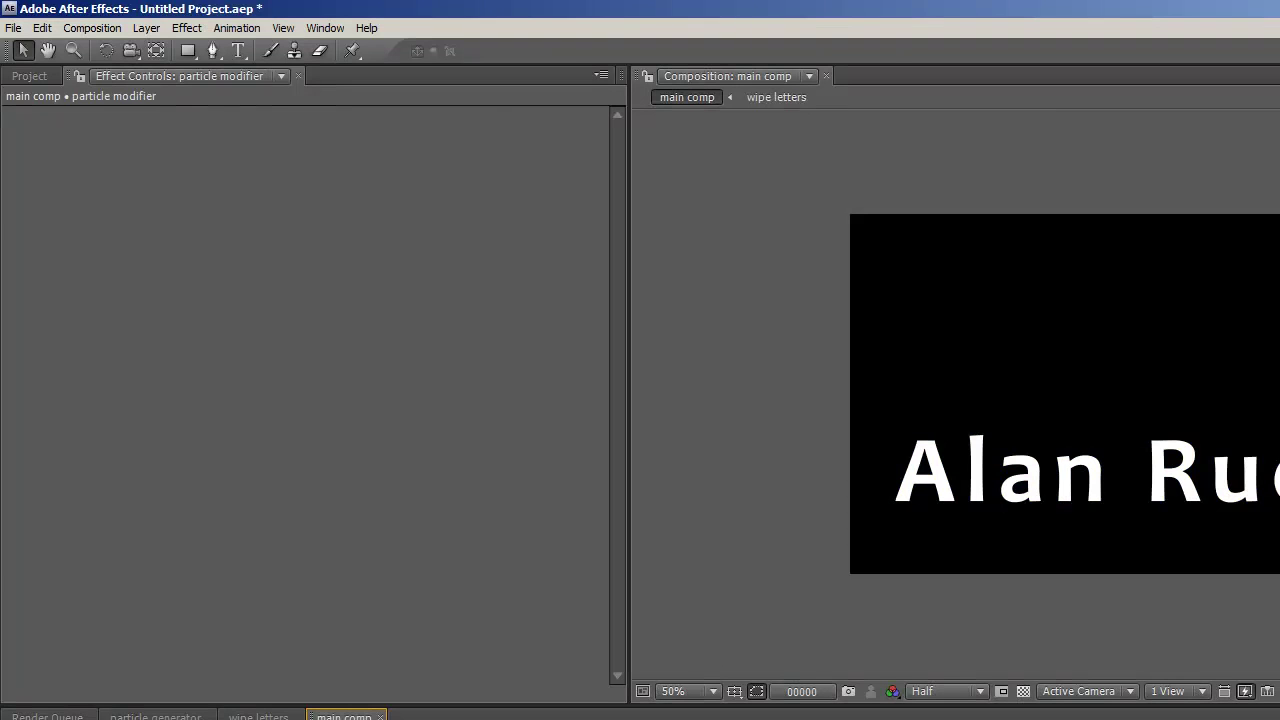
- Bring back particle layer's effects, preview it, and set Velocity Dispersion to 5.00
{"action": "key", "text": "ctrl+Down"}
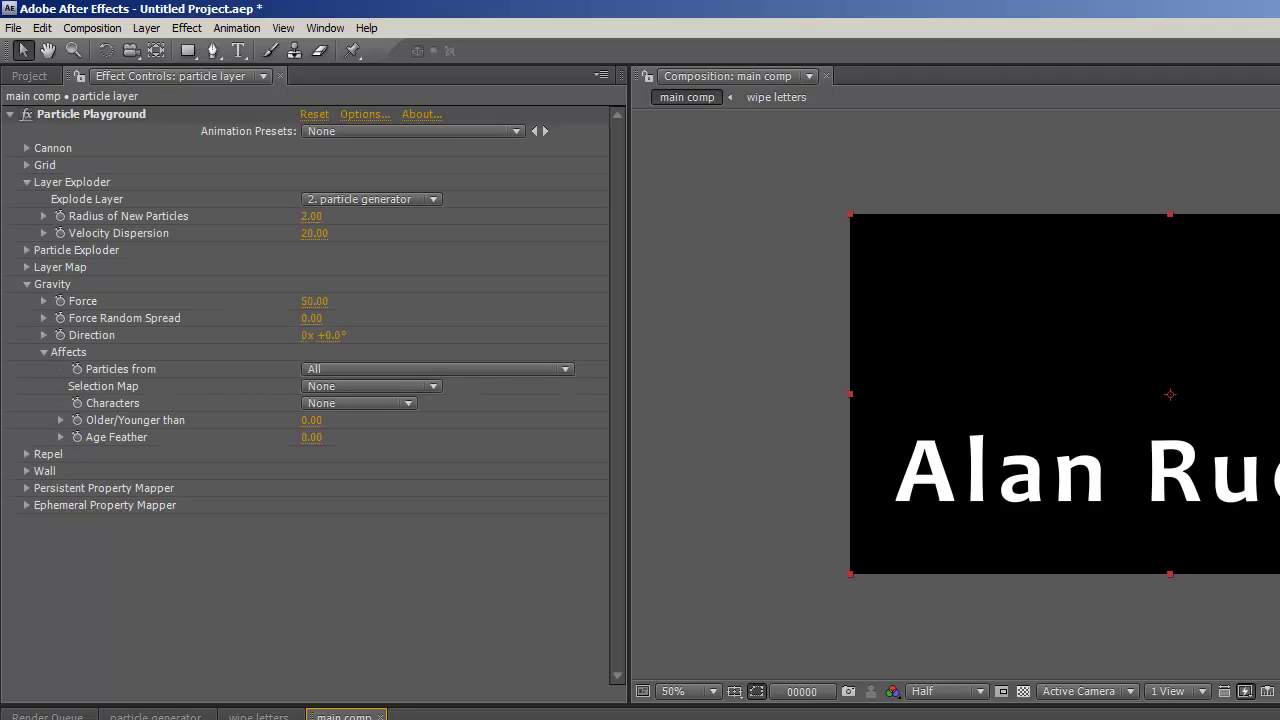
{"action": "key", "text": "space"}
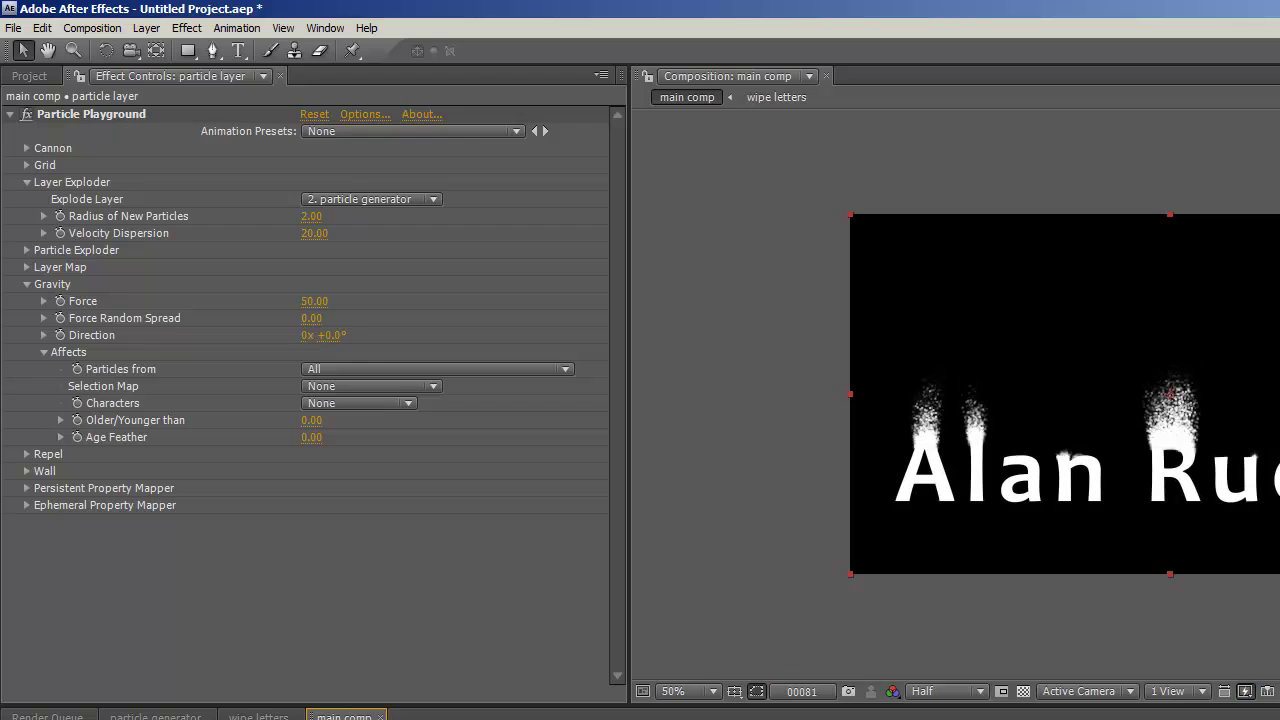
{"action": "left_click", "coordinate": [313, 233]}
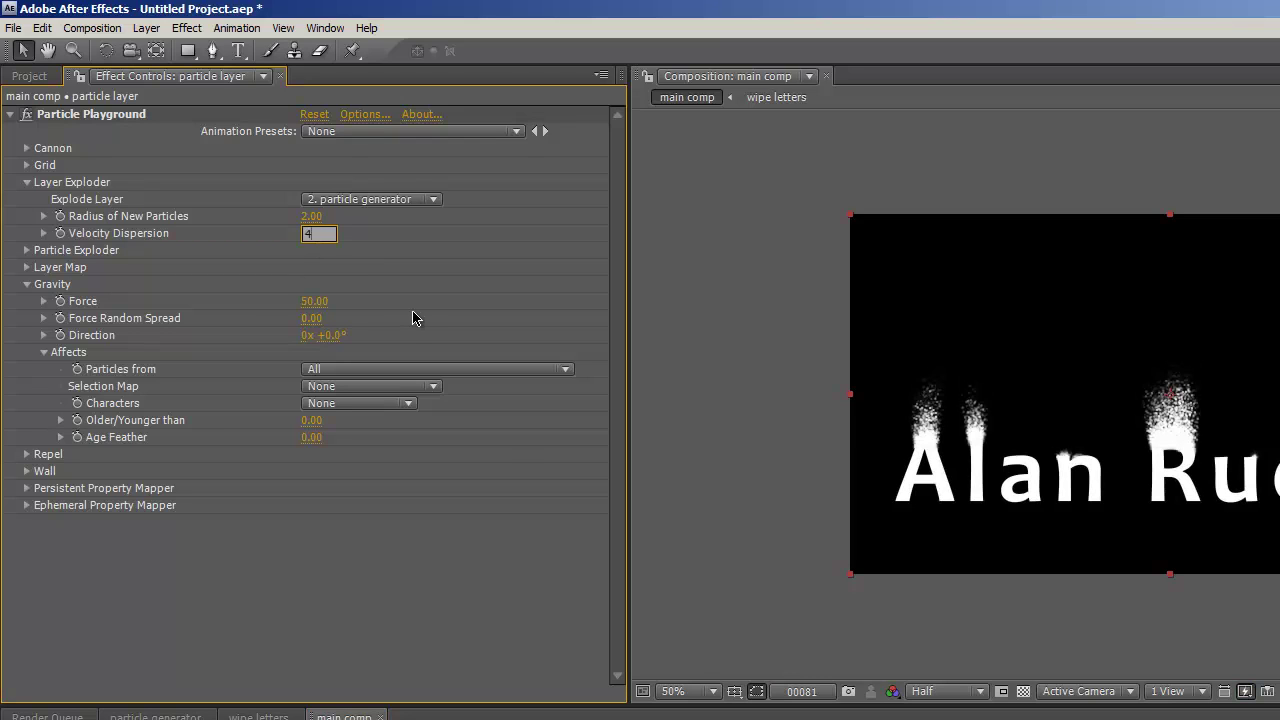
{"action": "key", "text": "Tab"}
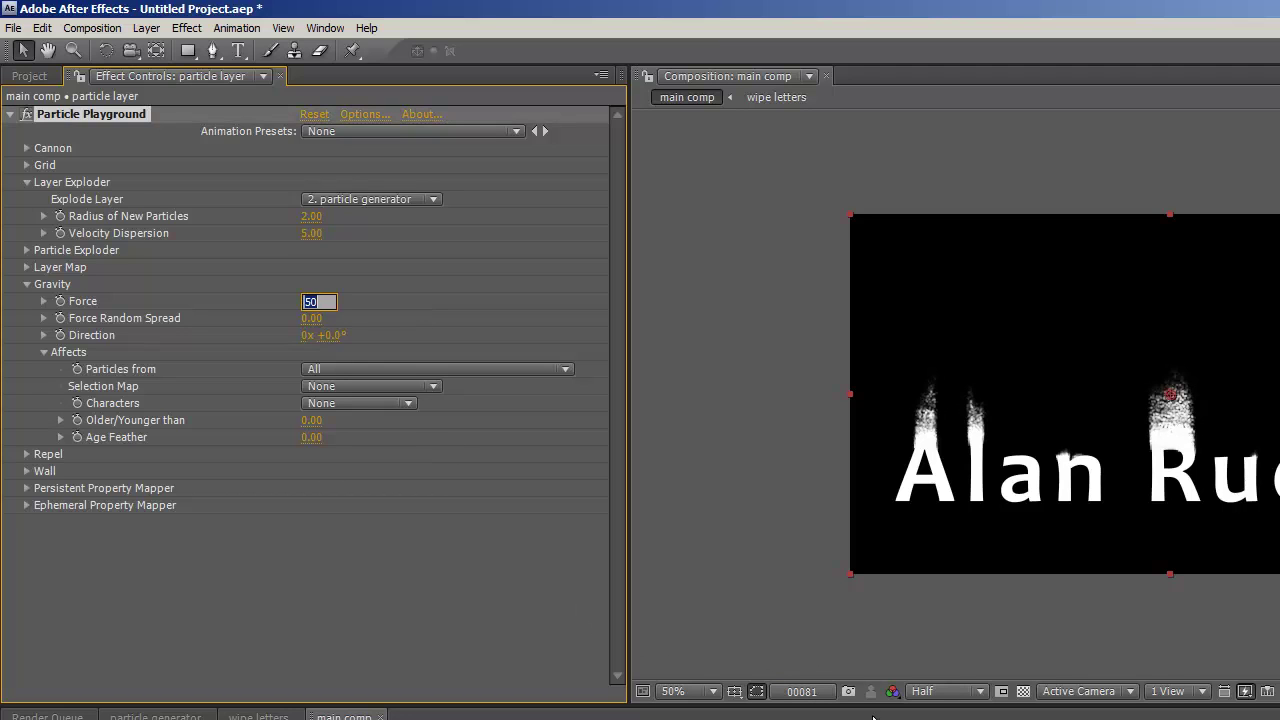
- In Persistent Property Mapper, use the particle modifier layer as map and map Blue to Lifespan
{"action": "left_click", "coordinate": [27, 489]}
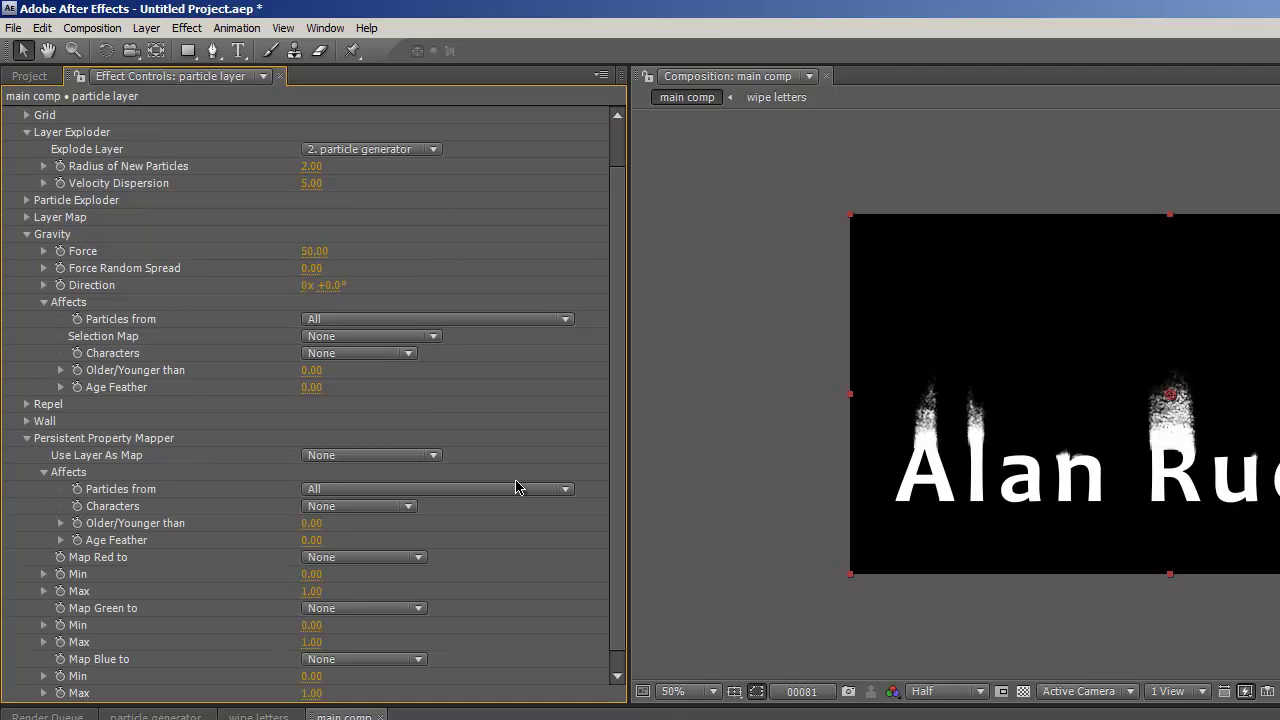
{"action": "left_click", "coordinate": [433, 458]}
{"action": "left_click", "coordinate": [391, 530]}
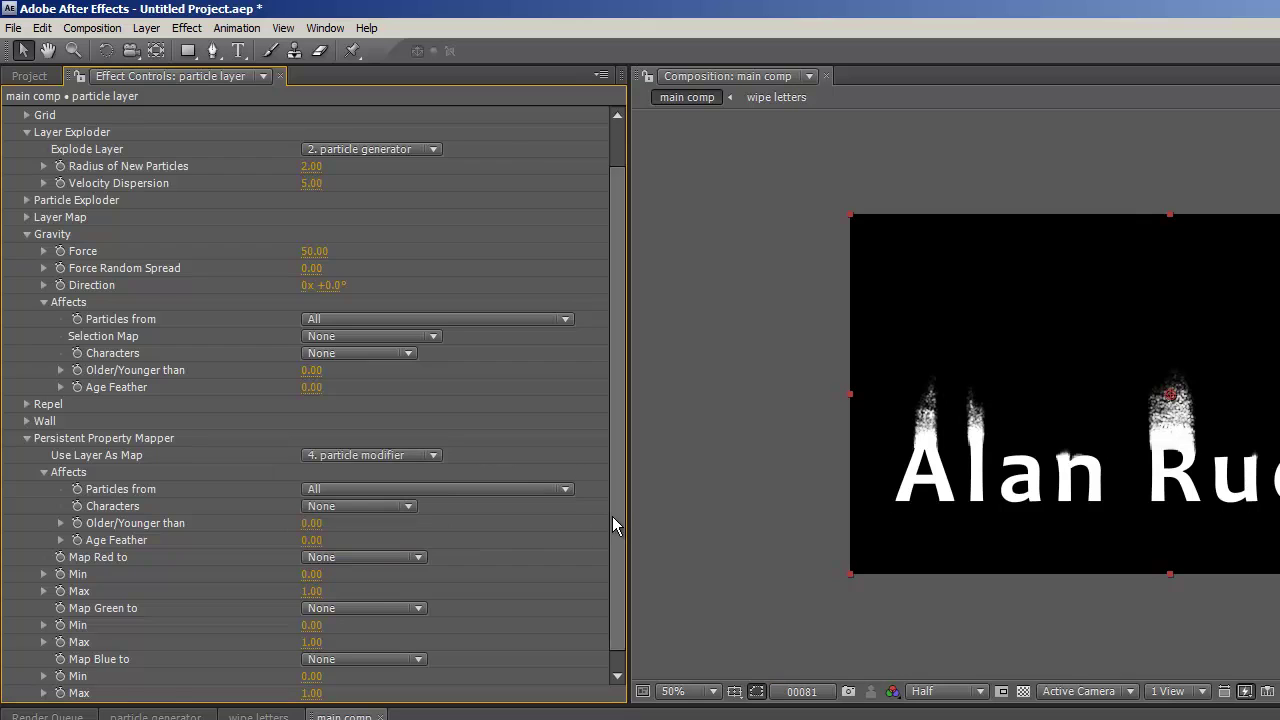
{"action": "scroll", "coordinate": [601, 529], "scroll_direction": "down", "scroll_amount": 1}
{"action": "left_click", "coordinate": [418, 642]}
{"action": "left_click", "coordinate": [400, 641]}
{"action": "left_click", "coordinate": [418, 642]}
{"action": "left_click", "coordinate": [337, 718]}
- Set the blue Lifespan mapping Min and Max to 1.00 and Gravity Force to 100
{"action": "left_click", "coordinate": [311, 659]}
{"action": "key", "text": "Tab"}
{"action": "type", "text": "0.5"}
{"action": "key", "text": "Tab"}
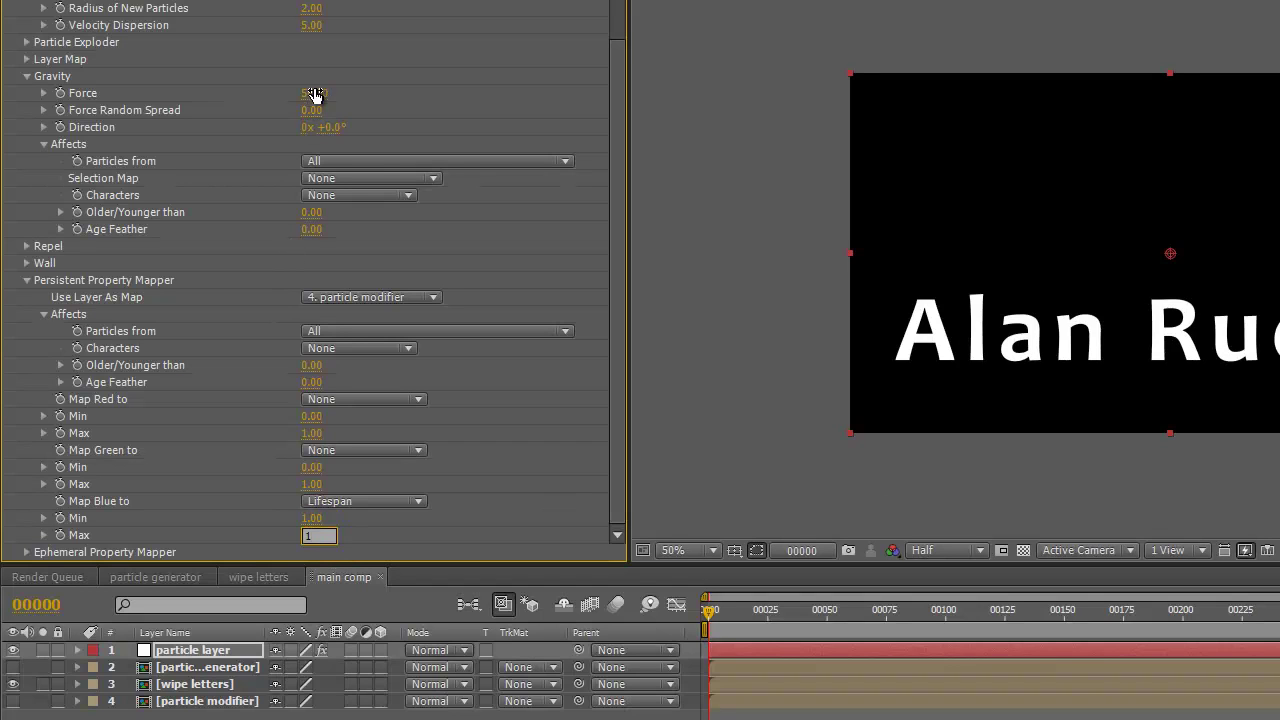
{"action": "left_click", "coordinate": [313, 94]}
{"action": "key", "text": "Tab"}
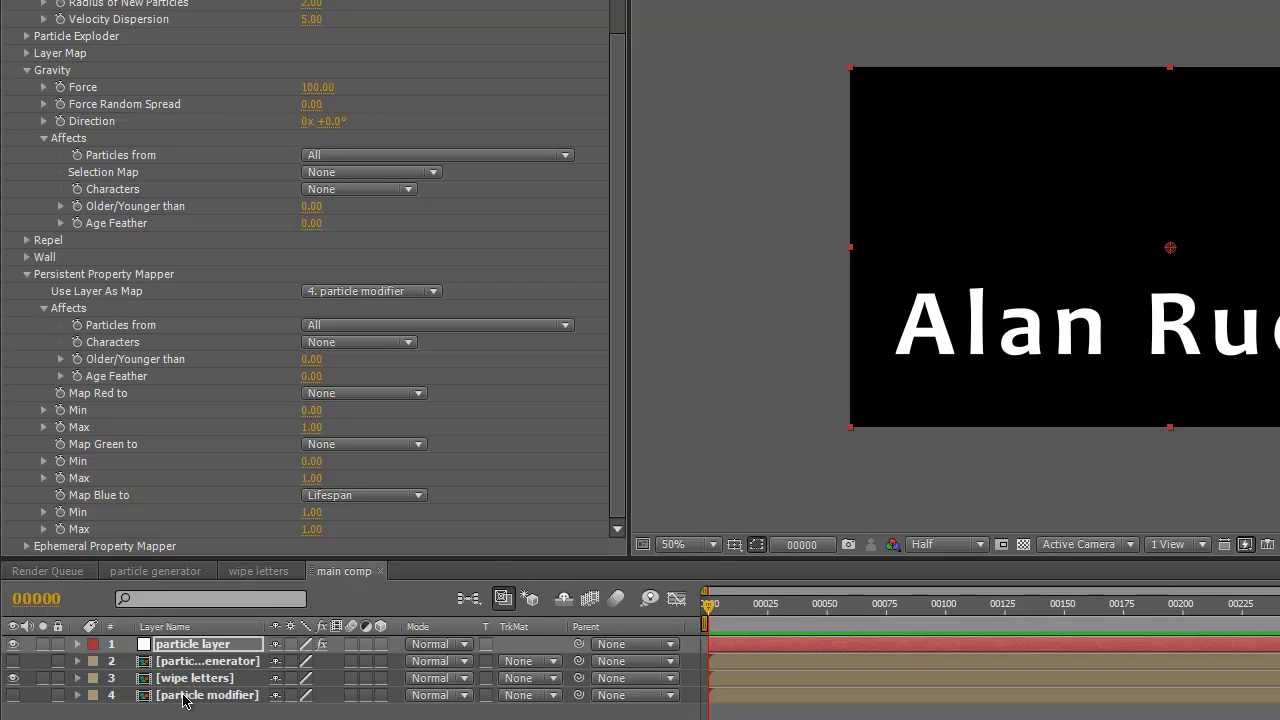
- Open the particle modifier composition and start a new solid layer
{"action": "double_click", "coordinate": [183, 697]}
{"action": "key", "text": "alt+l"}
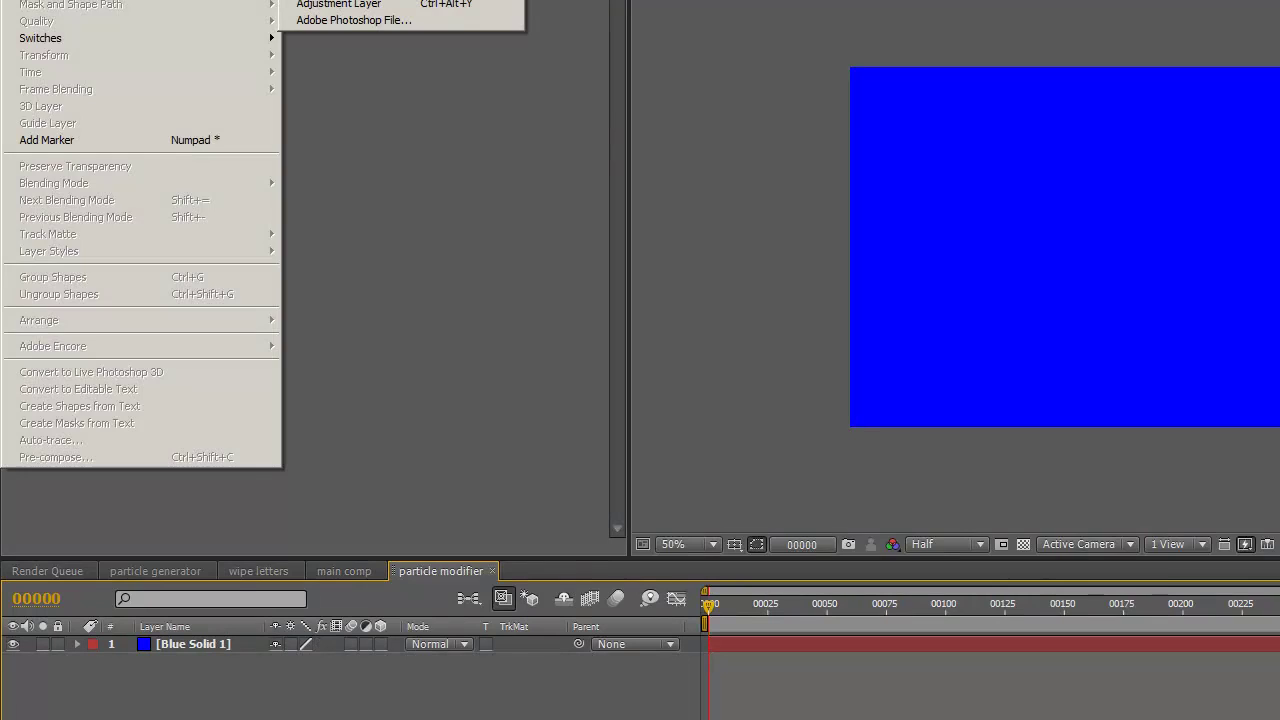
{"action": "key", "text": "ctrl+shift+y"}
- Make the new comp-sized solid pure white (FFFFFF) and create it above Blue Solid 1
{"action": "left_click", "coordinate": [948, 497]}
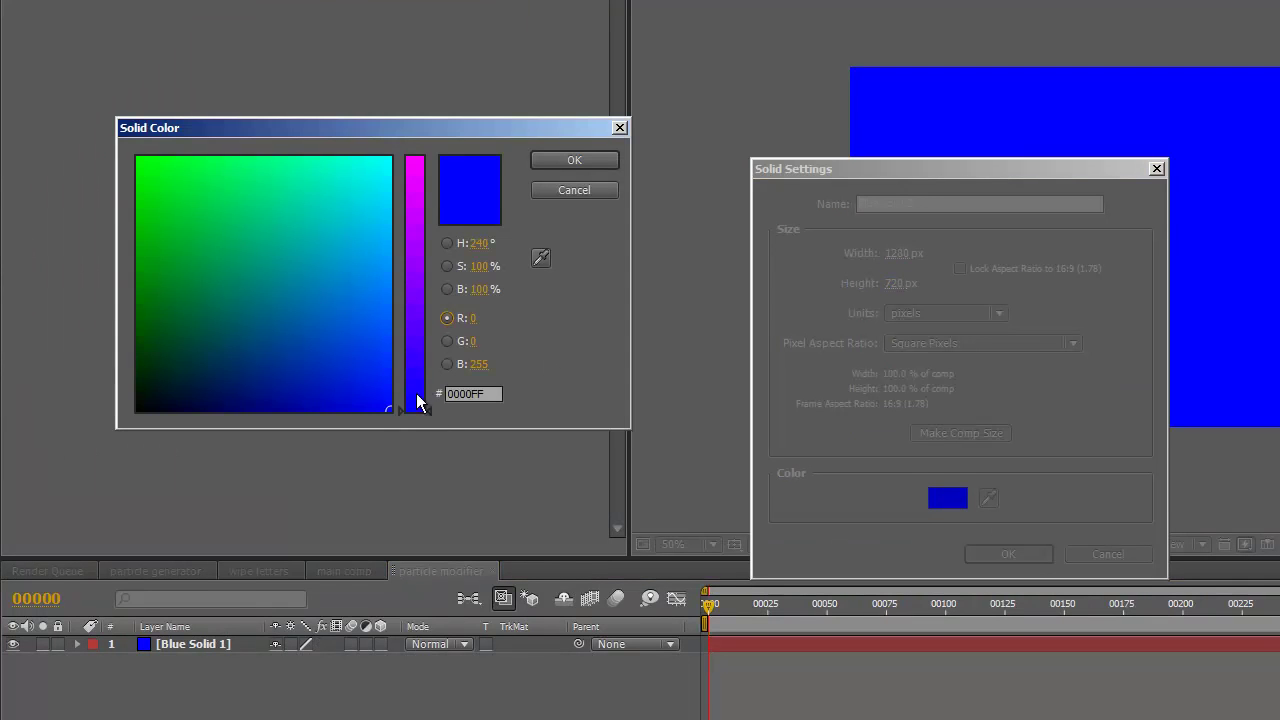
{"action": "left_click_drag", "start_coordinate": [422, 408], "coordinate": [420, 160]}
{"action": "mouse_move", "coordinate": [384, 407]}
{"action": "left_mouse_down"}
{"action": "mouse_move", "coordinate": [429, 154]}
{"action": "mouse_move", "coordinate": [73, 161]}
{"action": "left_mouse_up"}
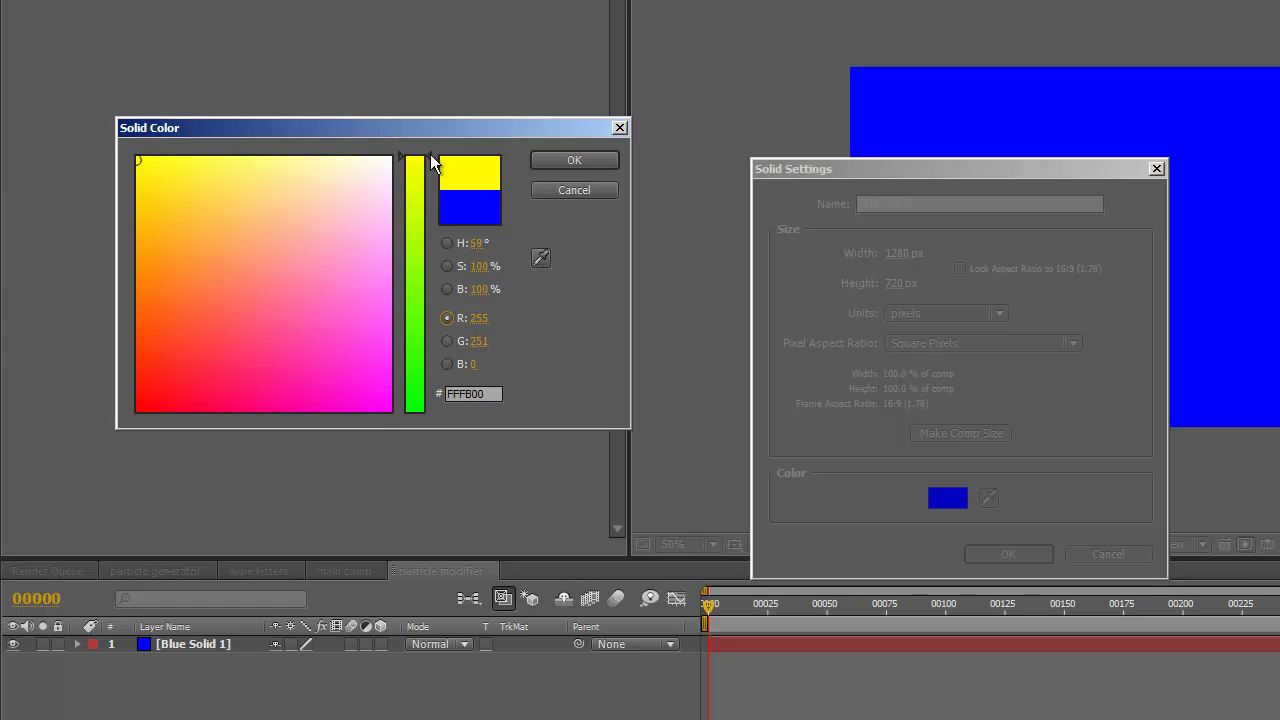
{"action": "left_click_drag", "start_coordinate": [427, 152], "coordinate": [449, 277]}
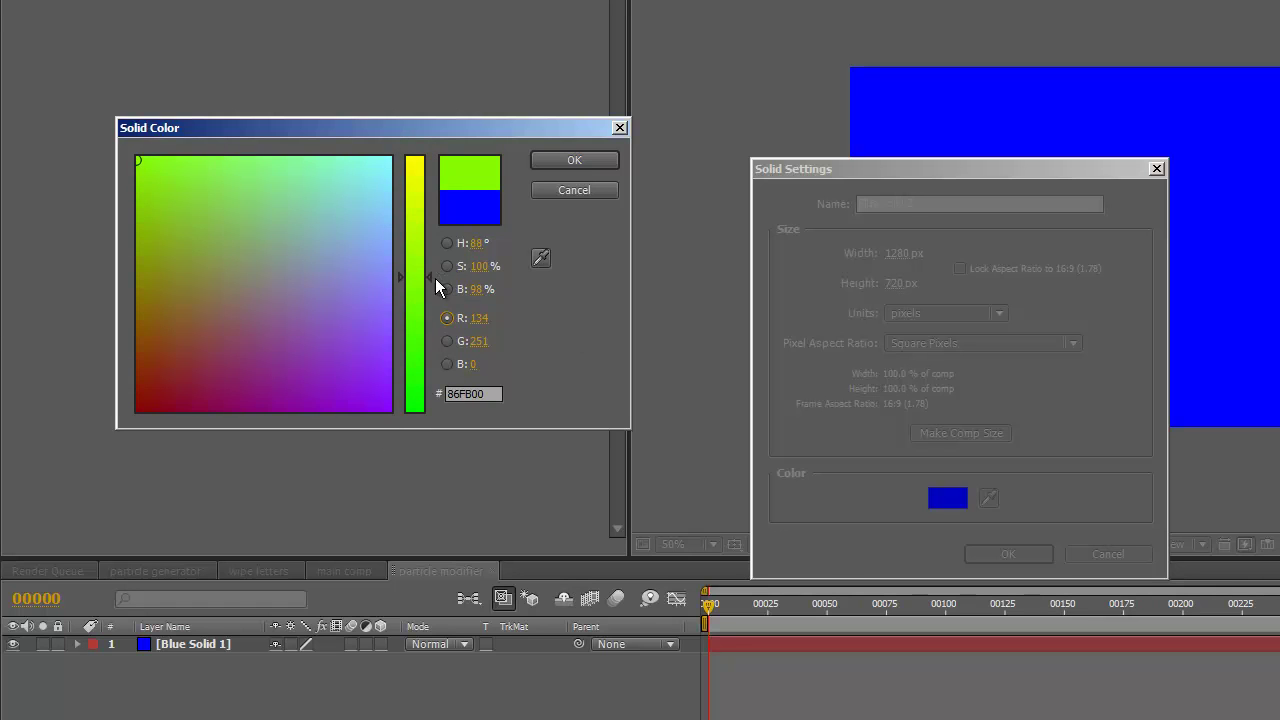
{"action": "left_click_drag", "start_coordinate": [433, 278], "coordinate": [423, 124]}
{"action": "left_click_drag", "start_coordinate": [167, 160], "coordinate": [385, 150]}
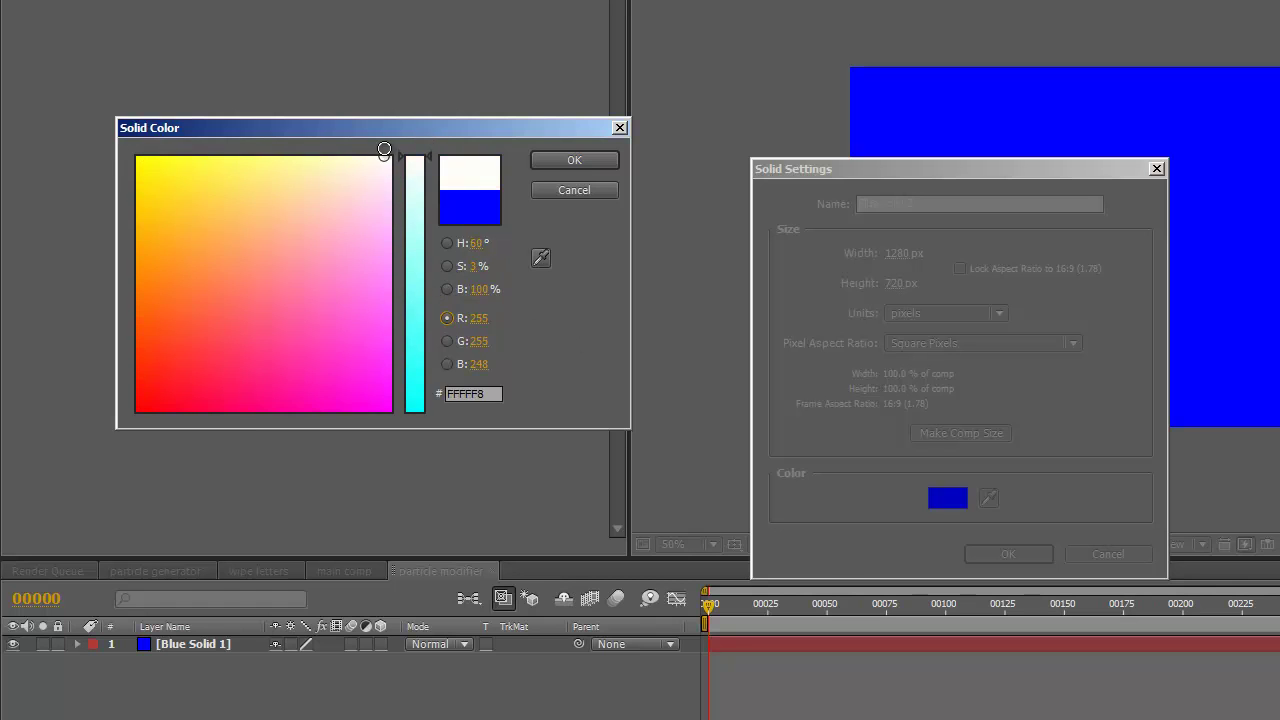
{"action": "left_click", "coordinate": [574, 160]}
{"action": "left_click", "coordinate": [1006, 554]}
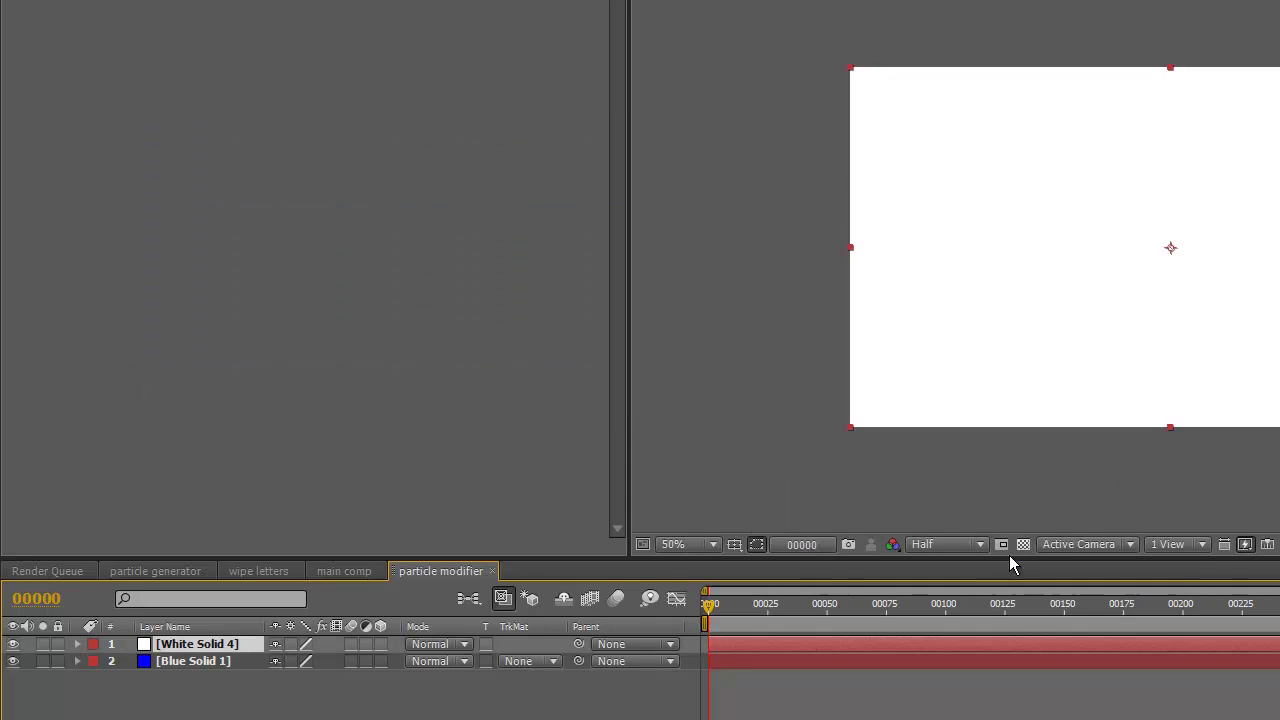
- Apply Turbulent Noise to the white solid with Complexity 3 and Contrast 200
{"action": "key", "text": "alt+l"}
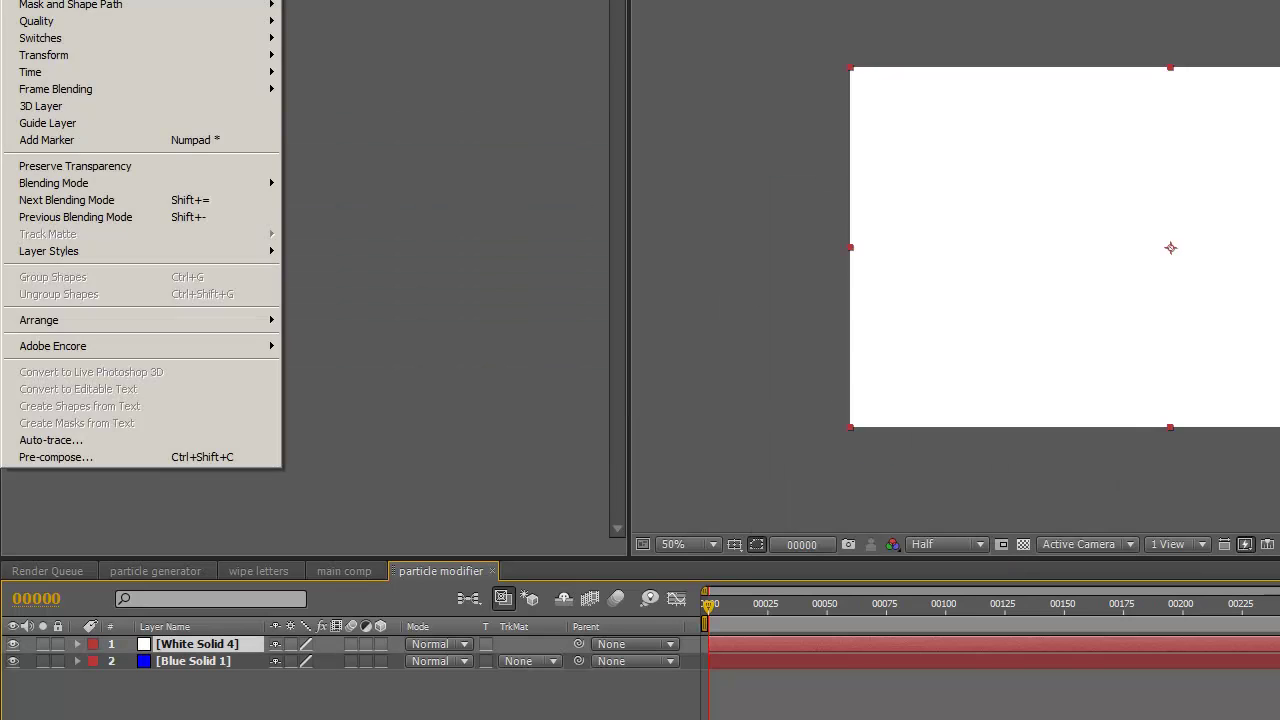
{"action": "key", "text": "Right"}
{"action": "mouse_move", "coordinate": [106, 129]}
{"action": "left_click", "coordinate": [322, 304]}
{"action": "left_click", "coordinate": [310, 121]}
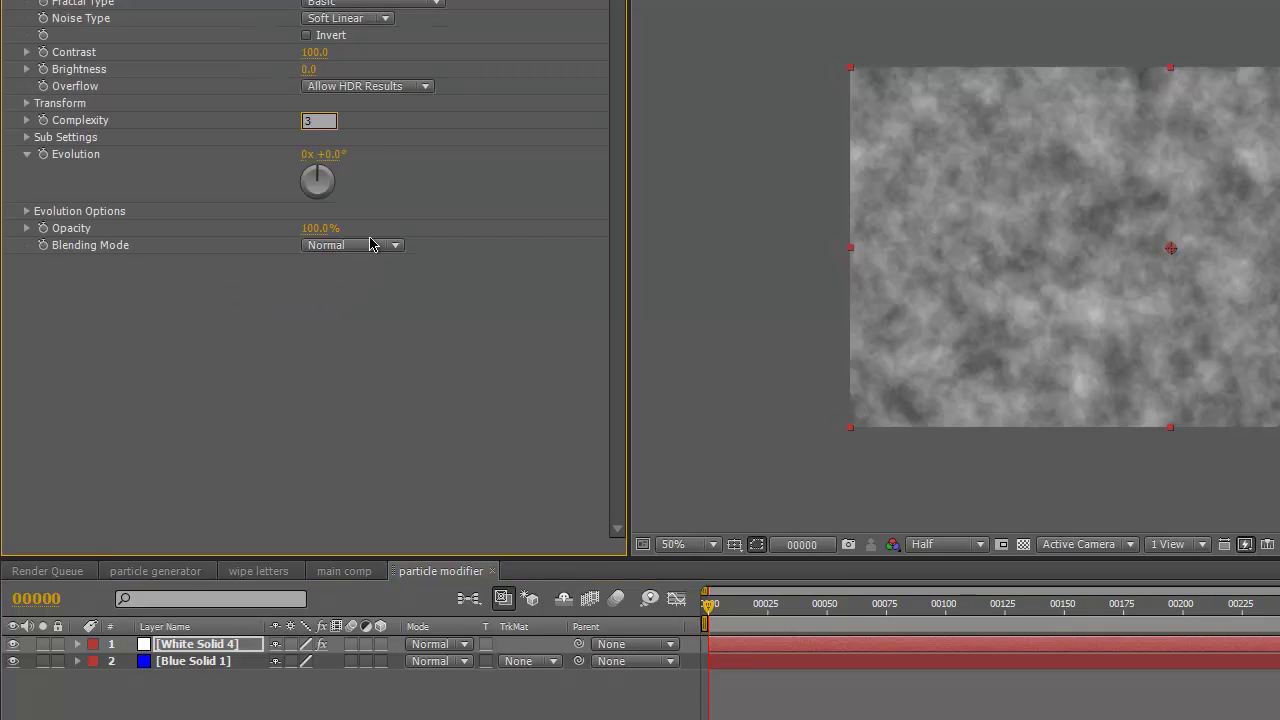
{"action": "key", "text": "Return"}
{"action": "left_click", "coordinate": [318, 52]}
{"action": "type", "text": "200"}
{"action": "left_click", "coordinate": [331, 67]}
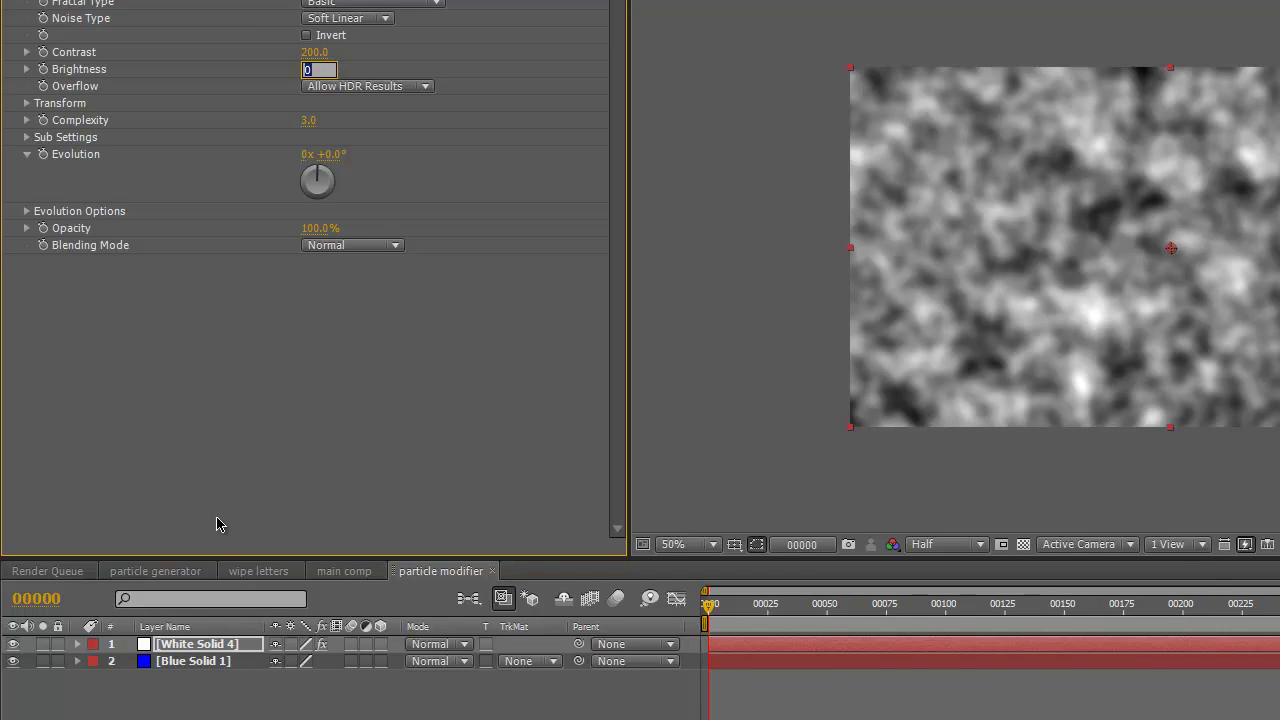
{"action": "left_click", "coordinate": [204, 649]}
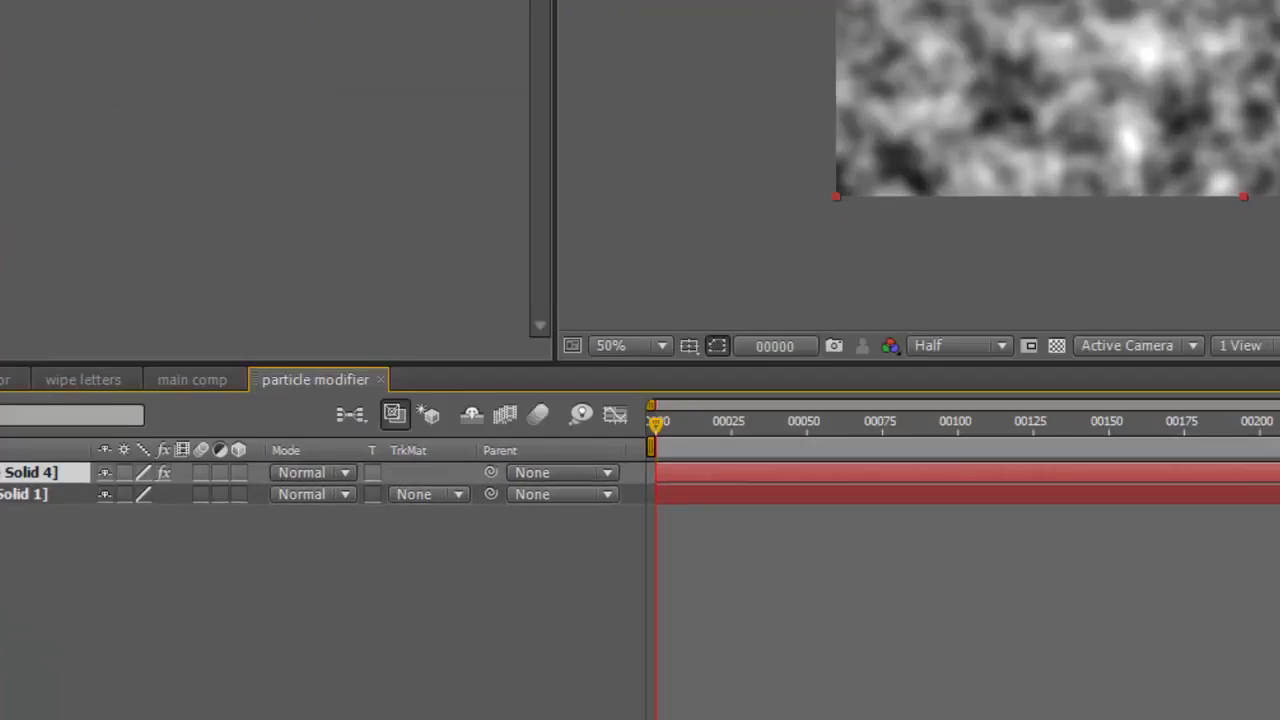
- Drive the noise Evolution with the expression time*1500 and preview it
{"action": "left_click", "coordinate": [43, 156], "text": "alt"}
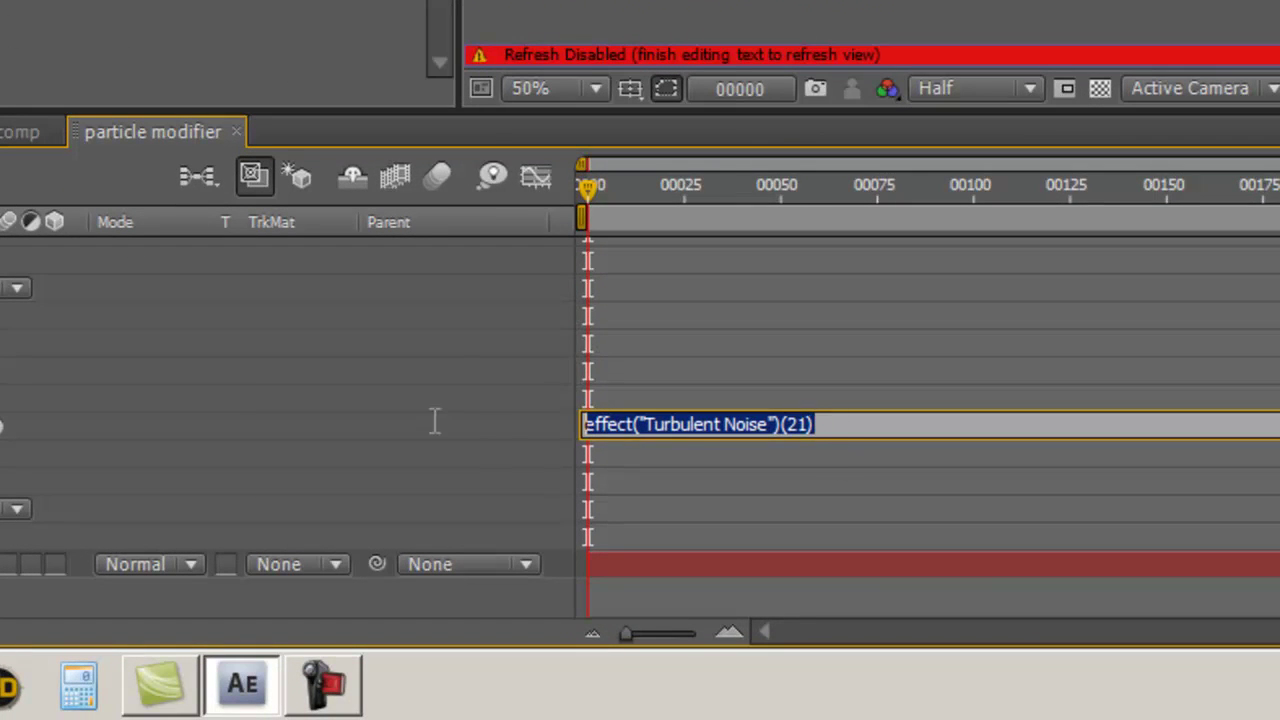
{"action": "type", "text": "time*1500"}
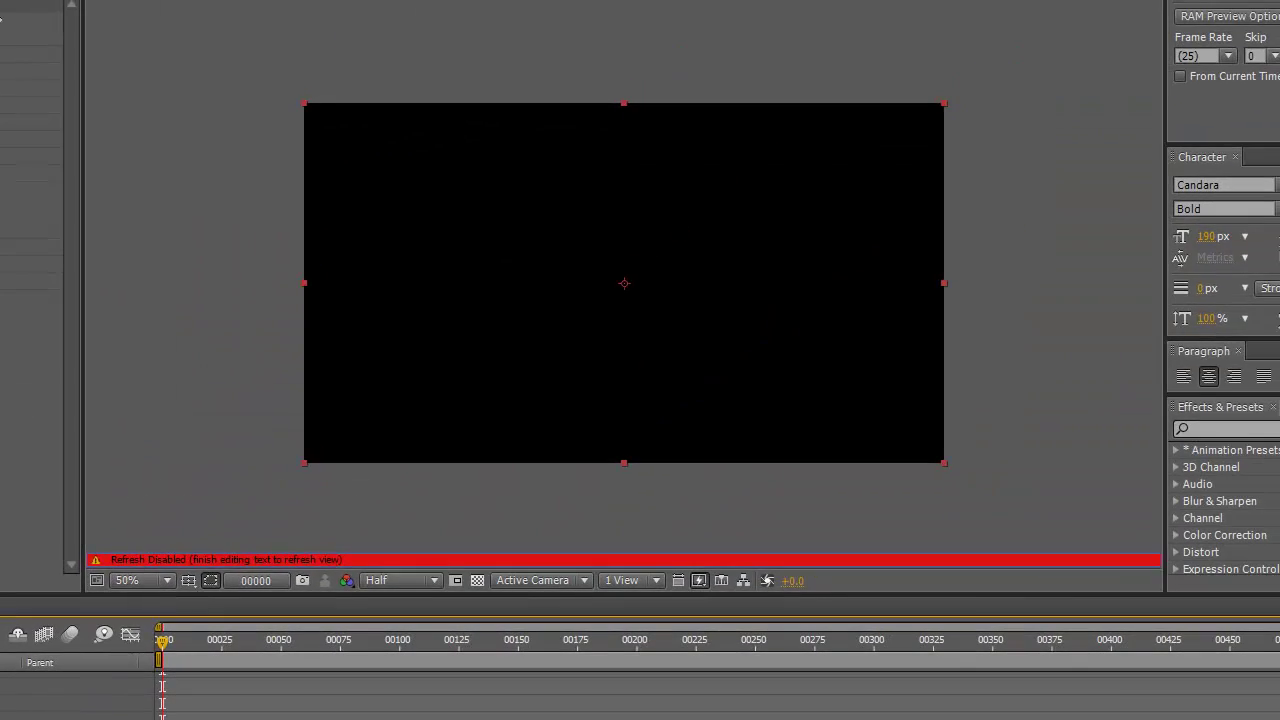
{"action": "left_click", "coordinate": [228, 418]}
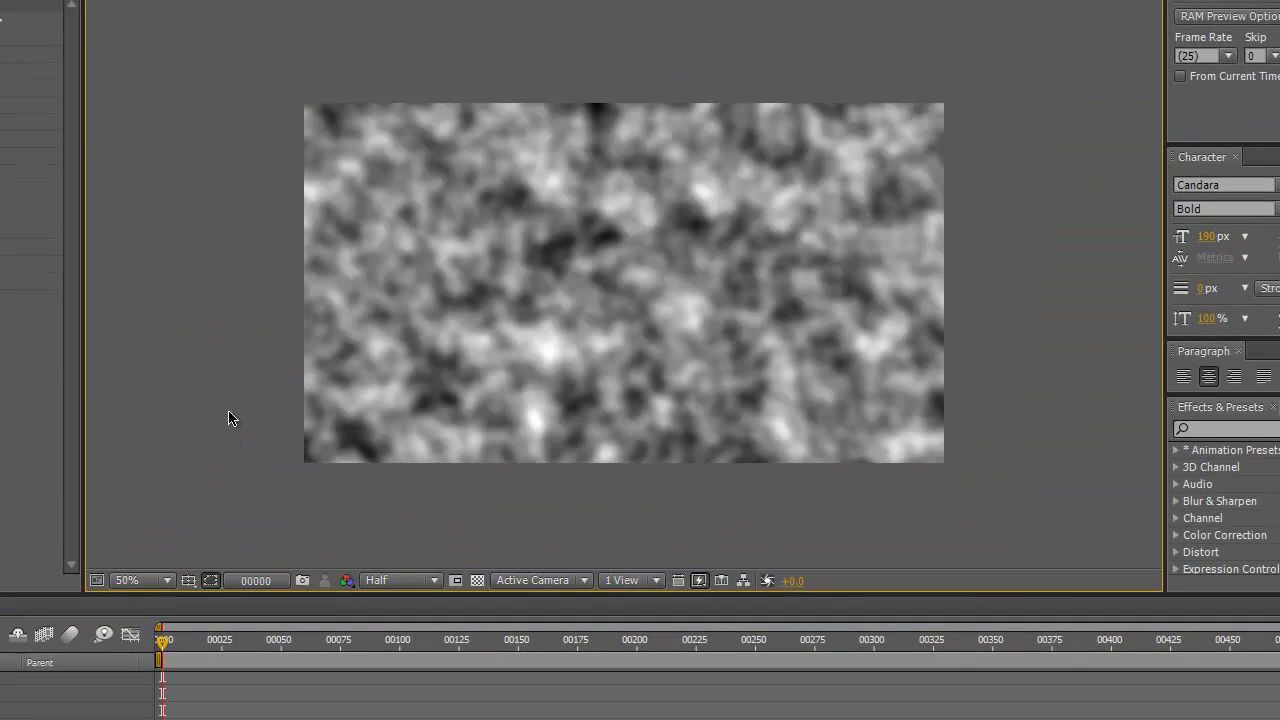
{"action": "key", "text": "ctrl+3"}
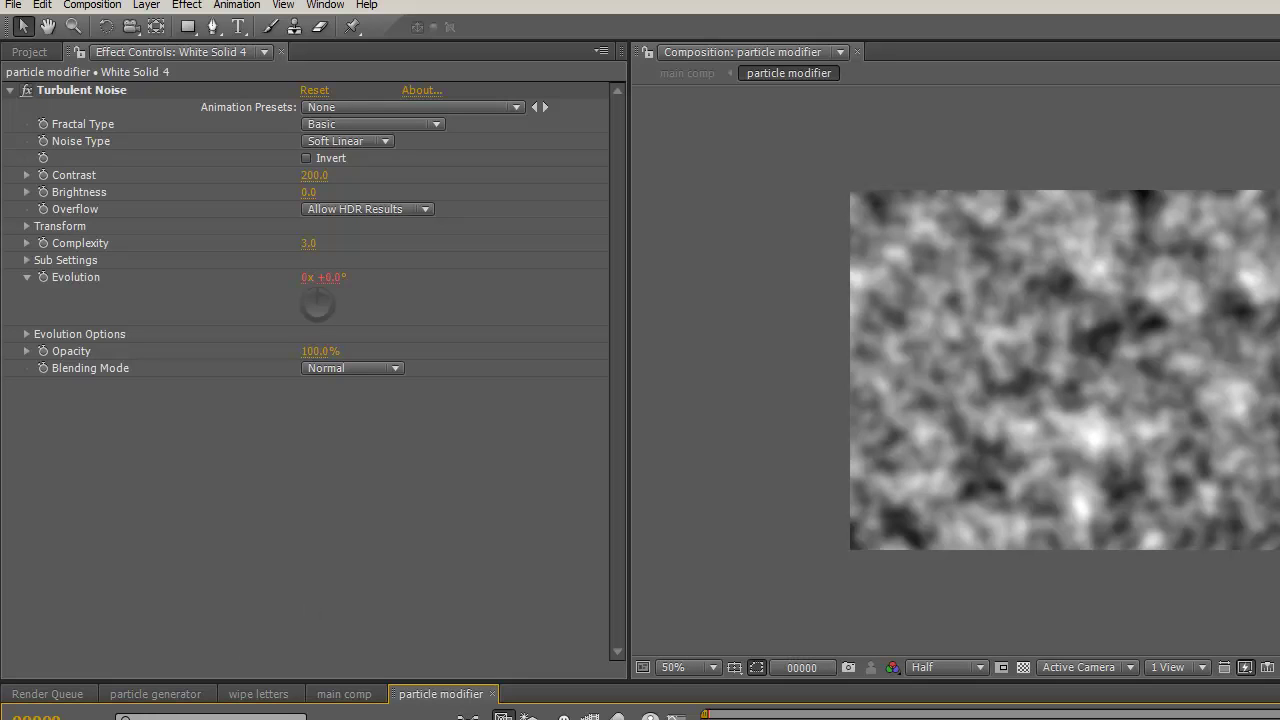
- Add a Tint effect to the noise layer mapping white to red
{"action": "left_click", "coordinate": [190, 7]}
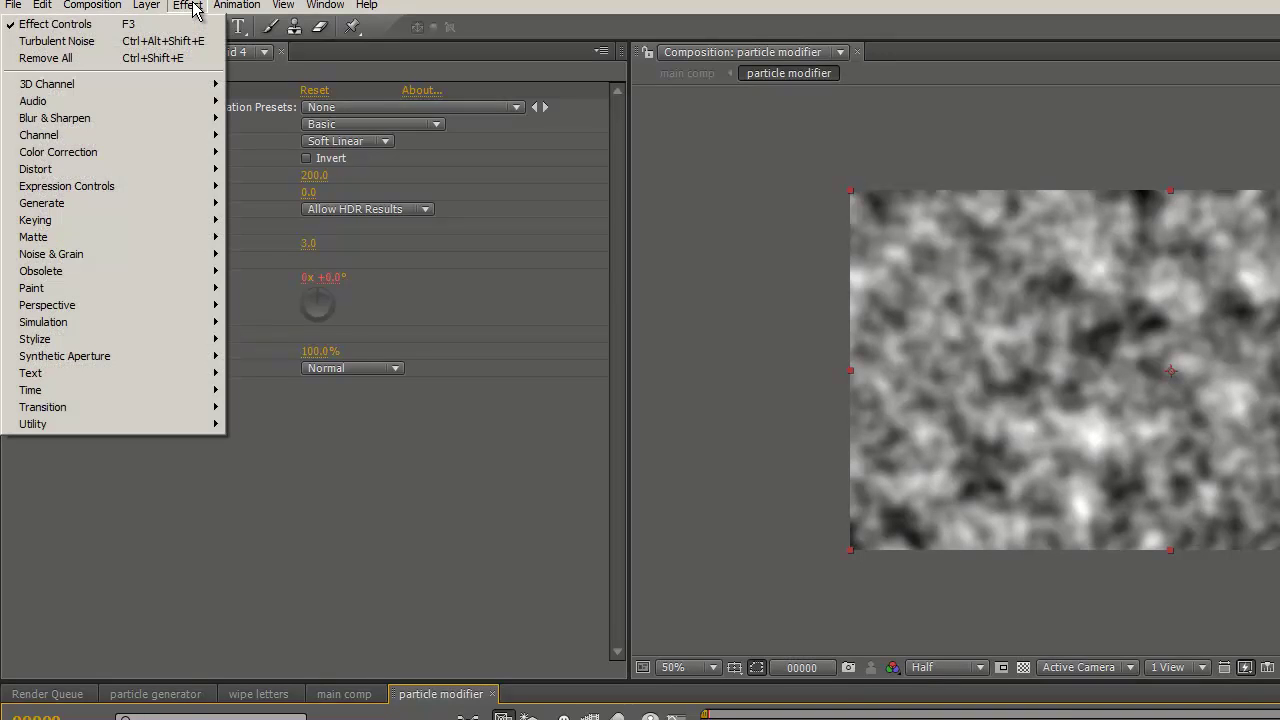
{"action": "mouse_move", "coordinate": [120, 155]}
{"action": "left_click", "coordinate": [258, 597]}
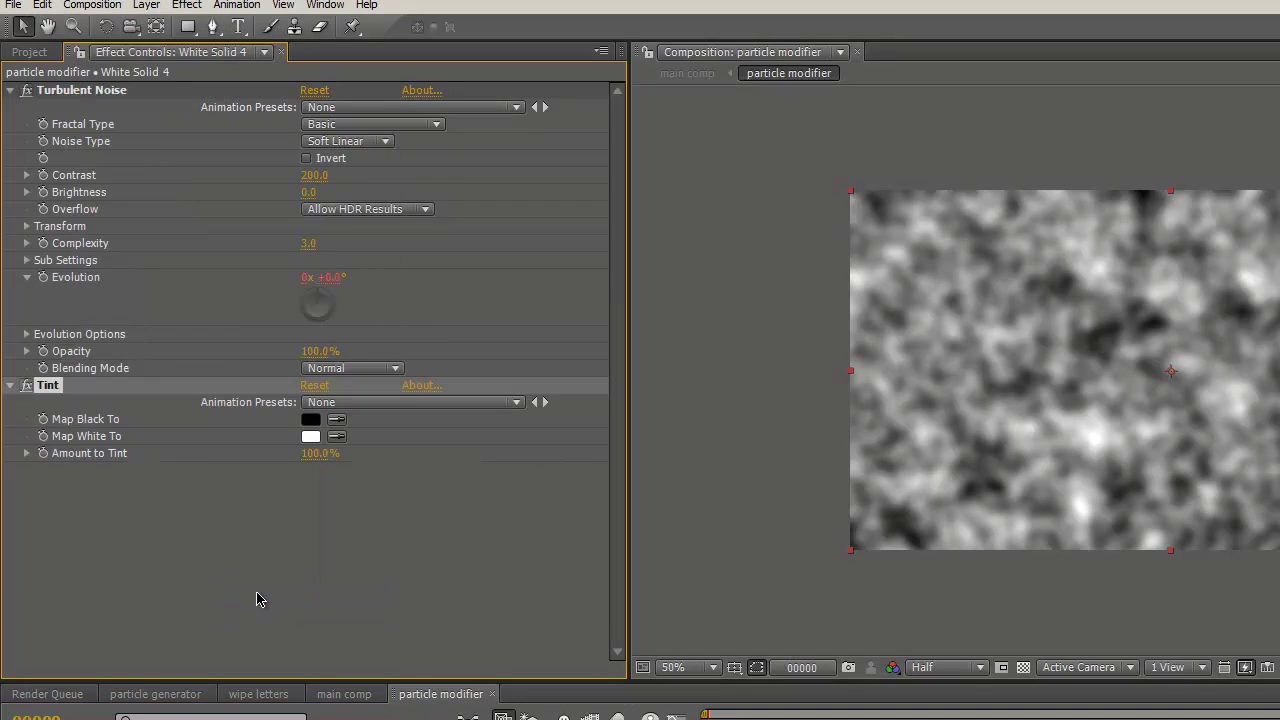
{"action": "left_click", "coordinate": [311, 437]}
{"action": "left_click_drag", "start_coordinate": [217, 471], "coordinate": [47, 582]}
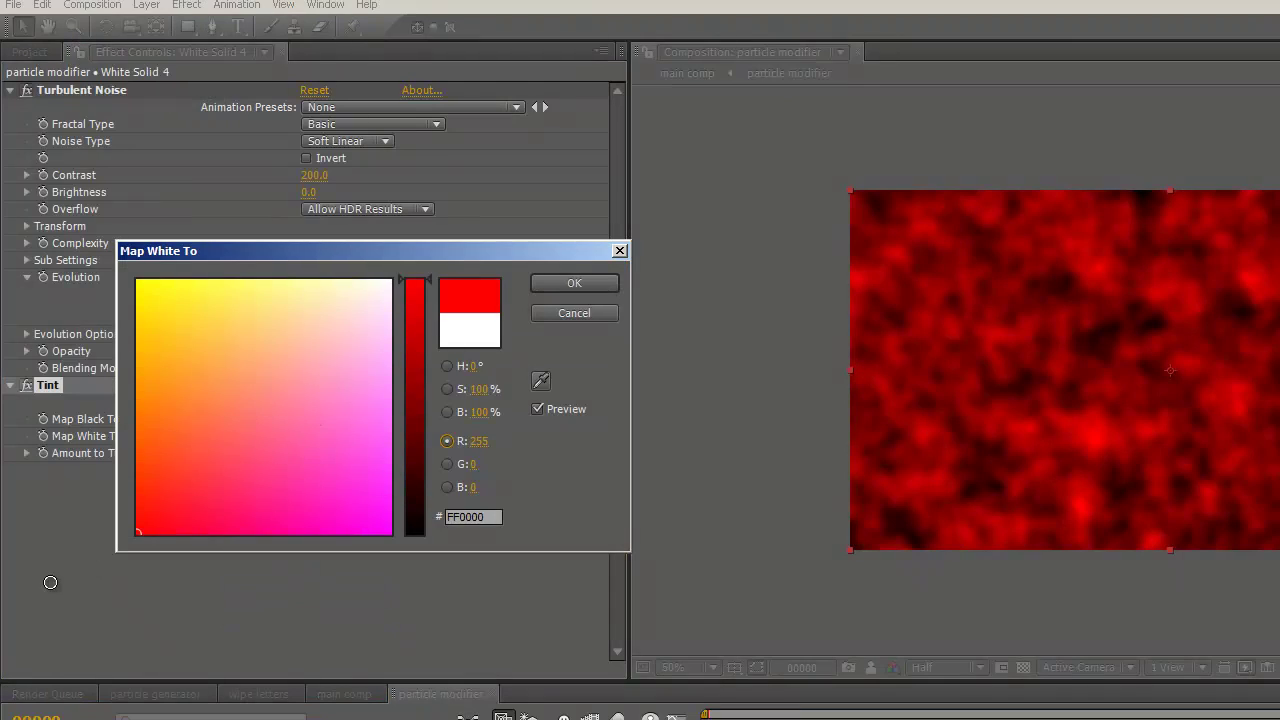
{"action": "left_click", "coordinate": [578, 284]}
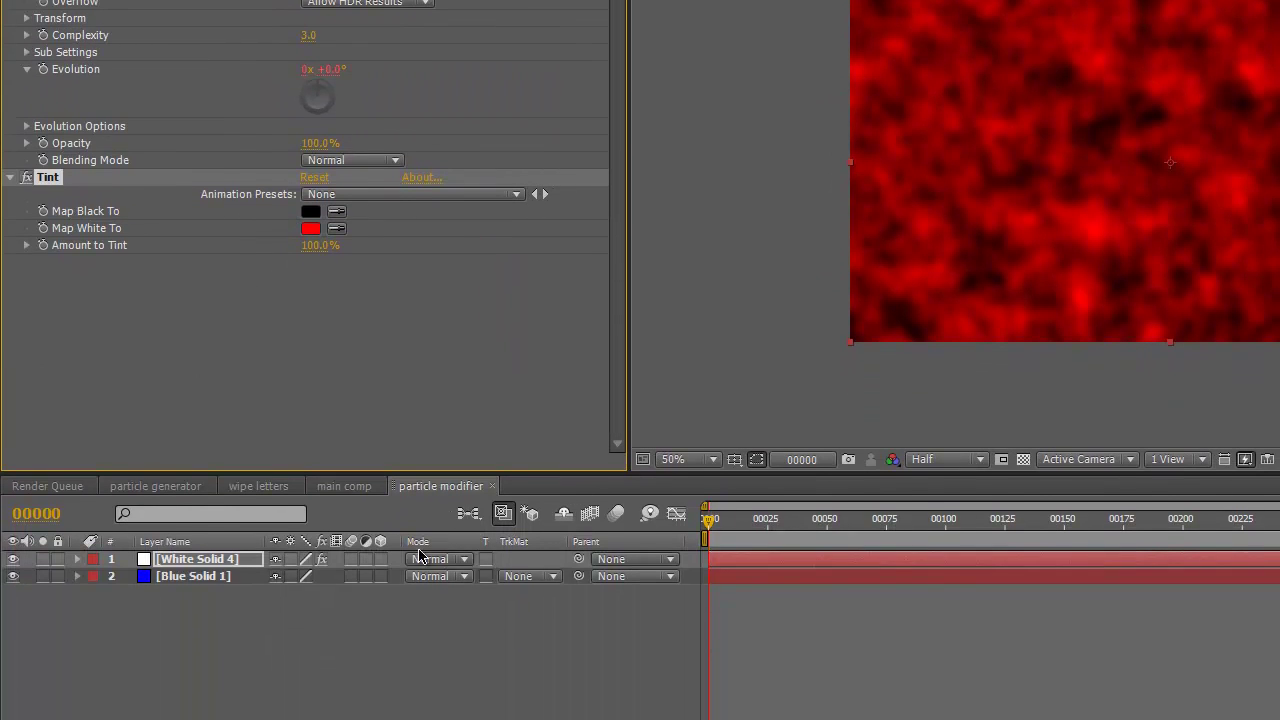
- Set the noise layer's blend mode to Add and return to the main comp
{"action": "left_click", "coordinate": [469, 562]}
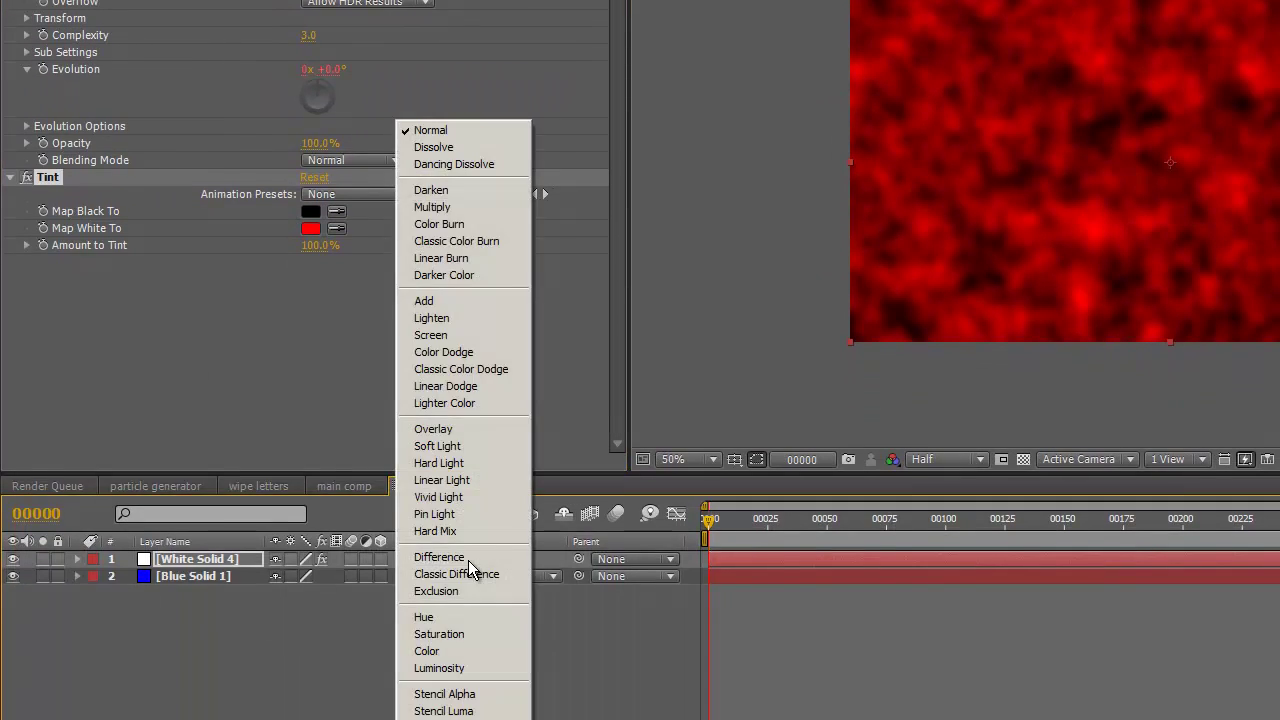
{"action": "left_click", "coordinate": [424, 301]}
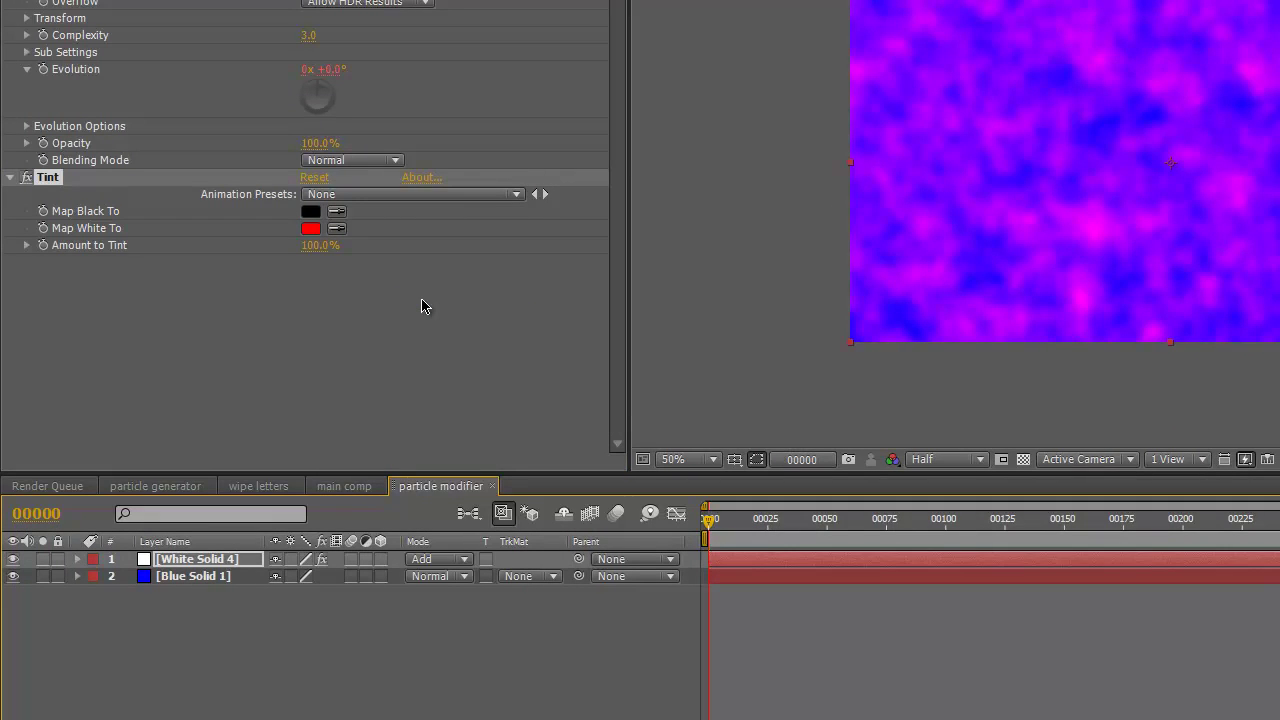
{"action": "left_click", "coordinate": [492, 486]}
- Map the particle modifier's red channel to X Force with Min -10 and Max 10
{"action": "left_click", "coordinate": [222, 562]}
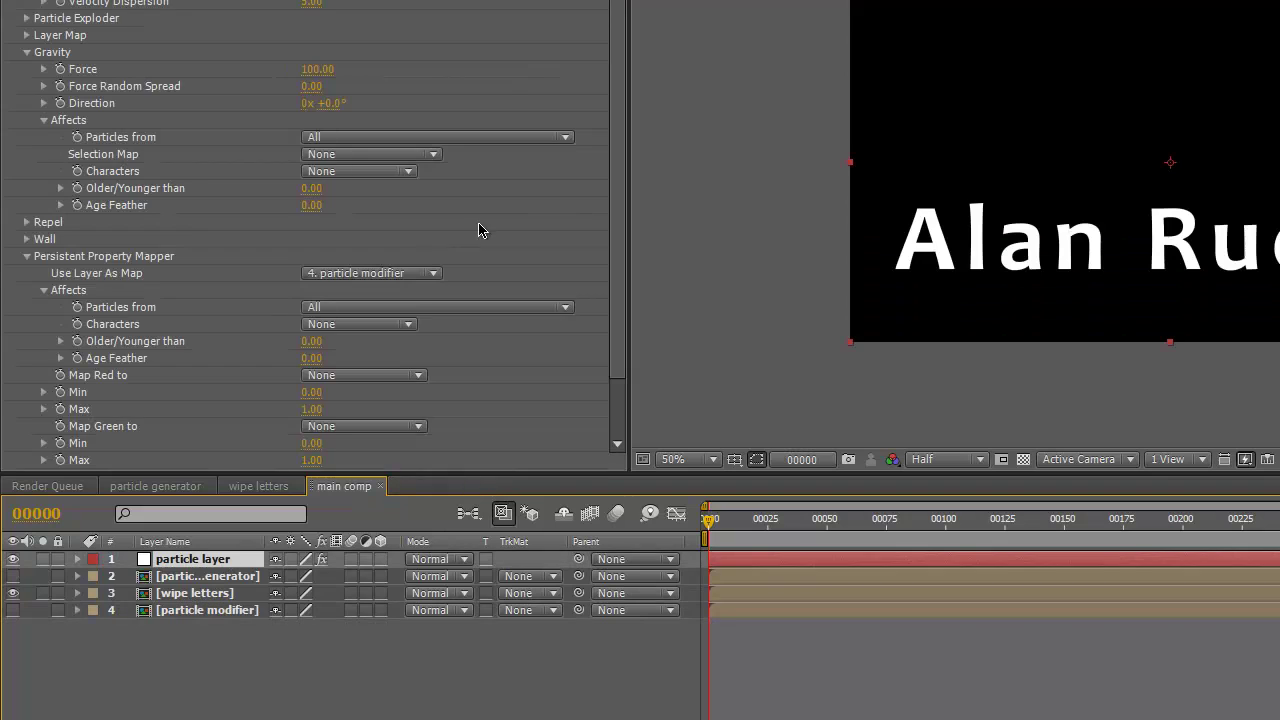
{"action": "left_click", "coordinate": [26, 53]}
{"action": "scroll", "coordinate": [29, 31], "scroll_direction": "down", "scroll_amount": 2}
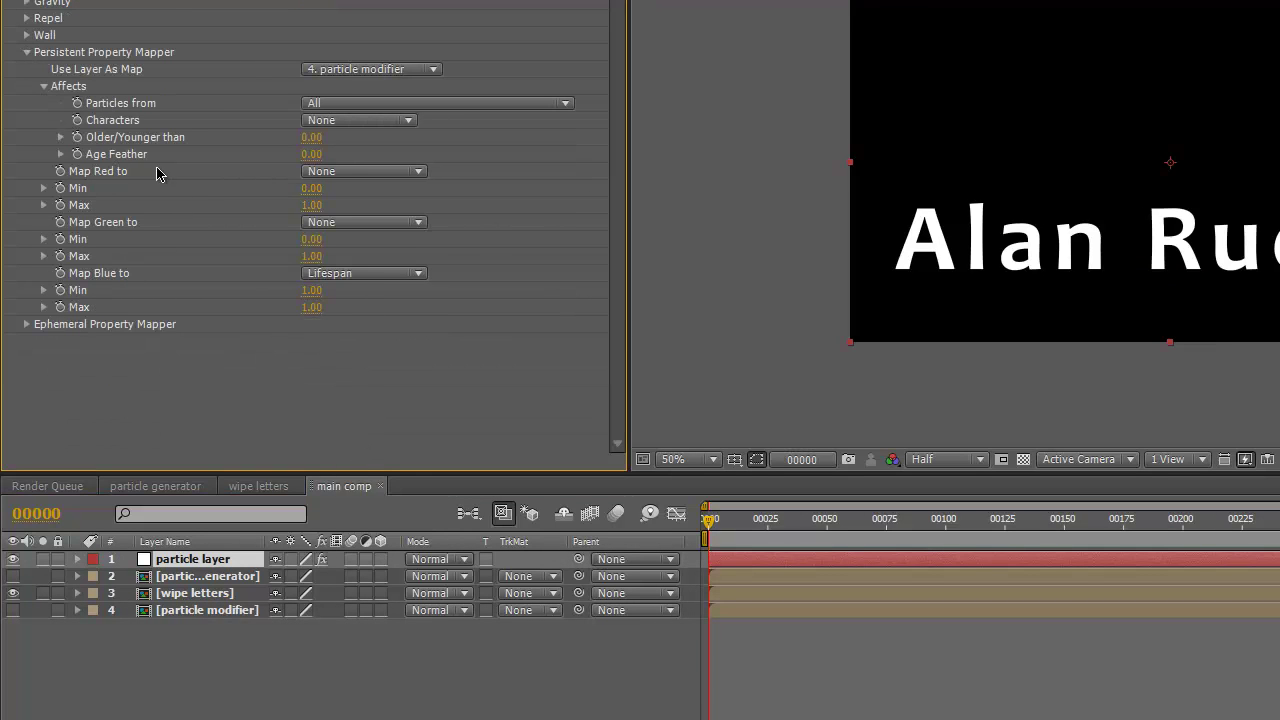
{"action": "left_click", "coordinate": [309, 176]}
{"action": "left_click", "coordinate": [330, 484]}
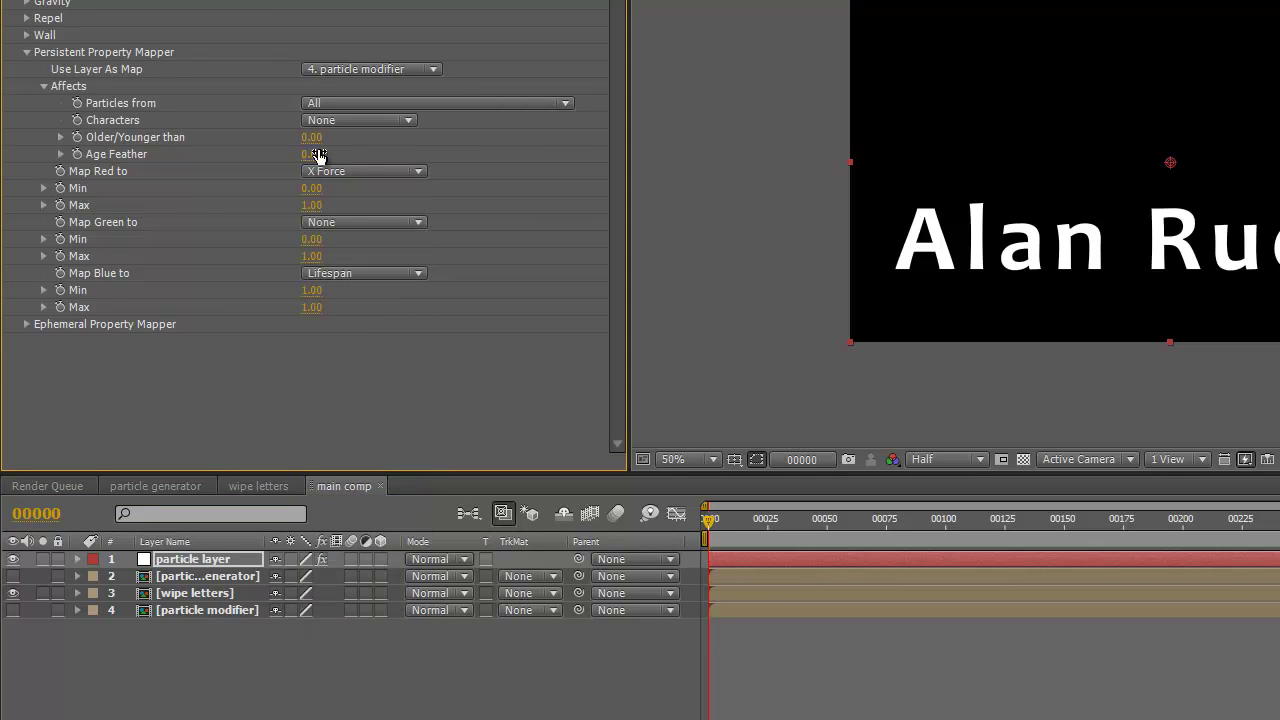
{"action": "left_click", "coordinate": [312, 189]}
{"action": "type", "text": "-10"}
{"action": "key", "text": "Tab"}
{"action": "type", "text": "10"}
{"action": "key", "text": "Tab"}
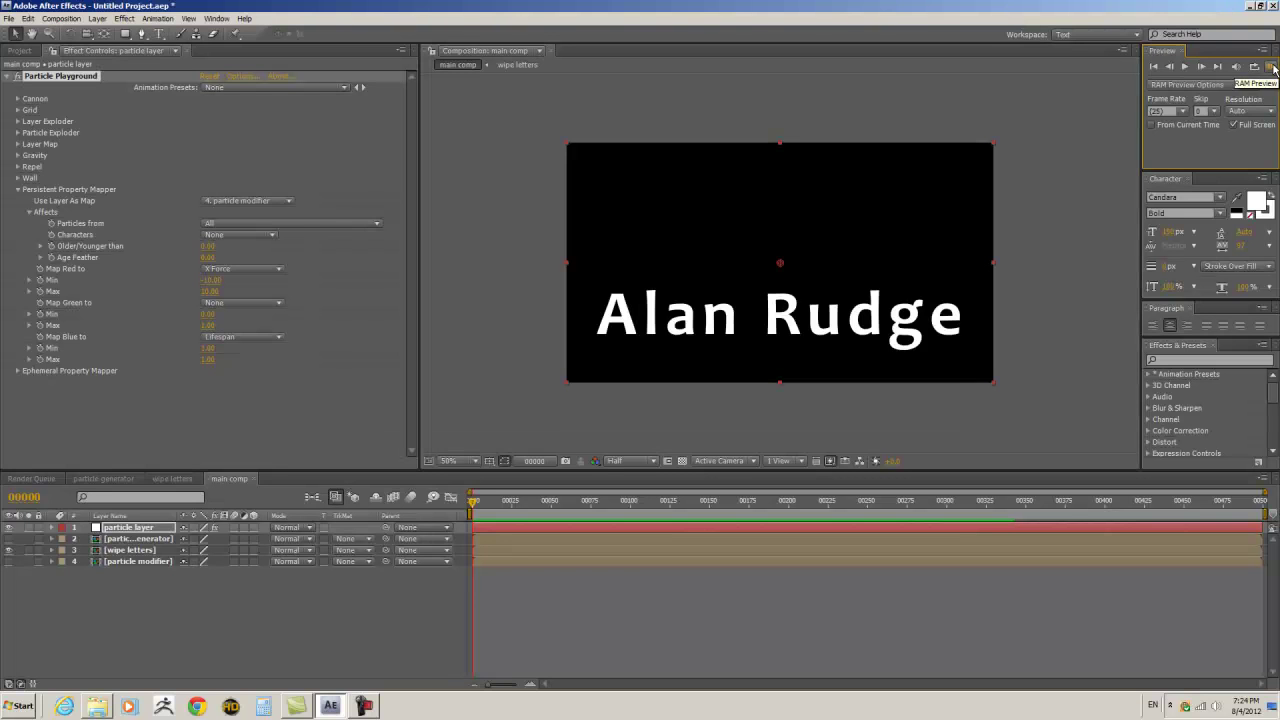
- In the particle modifier comp, duplicate the noise layer and rename the lower copy 'red noise'
{"action": "double_click", "coordinate": [128, 561]}
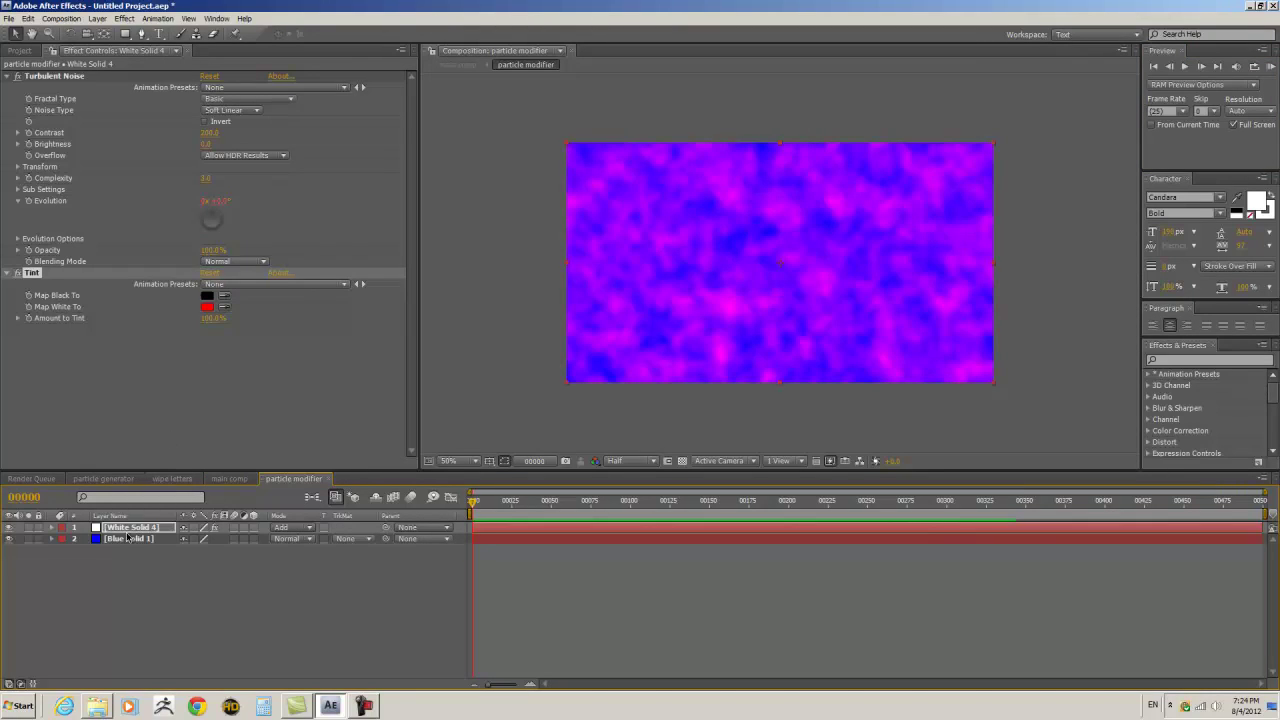
{"action": "left_click", "coordinate": [28, 18]}
{"action": "left_click", "coordinate": [36, 136]}
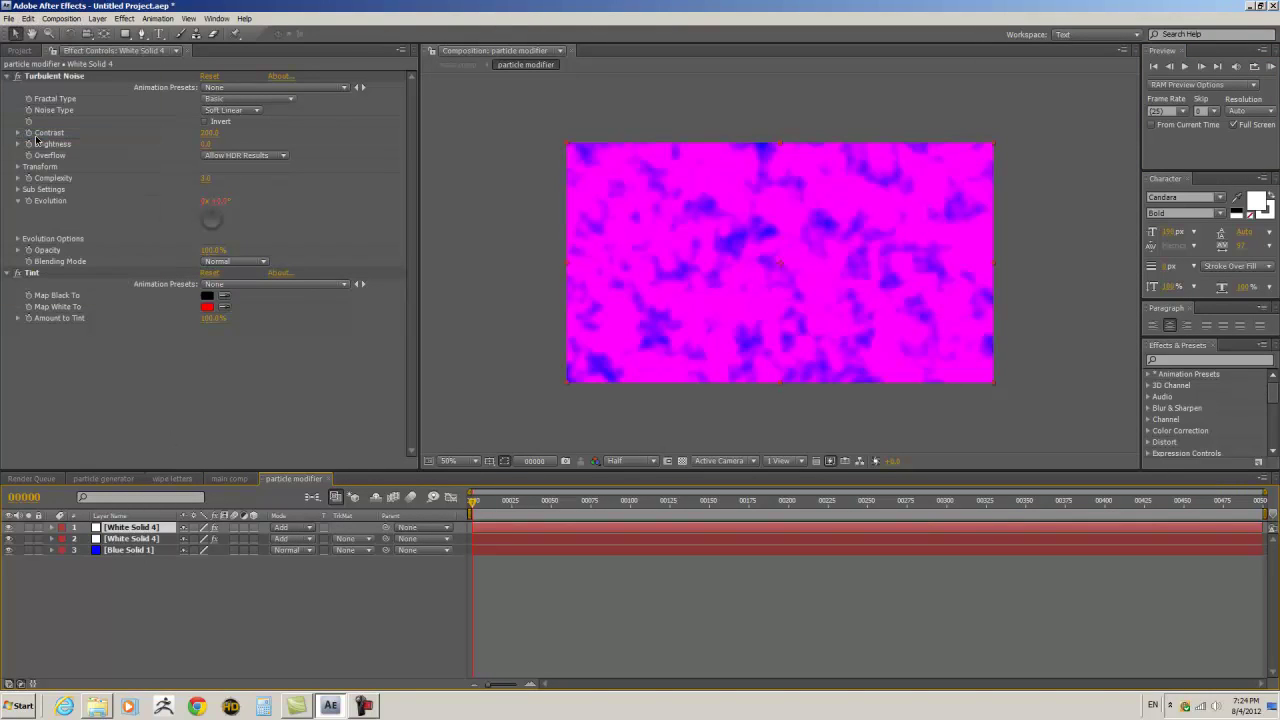
{"action": "left_click", "coordinate": [205, 590]}
{"action": "left_click", "coordinate": [134, 541]}
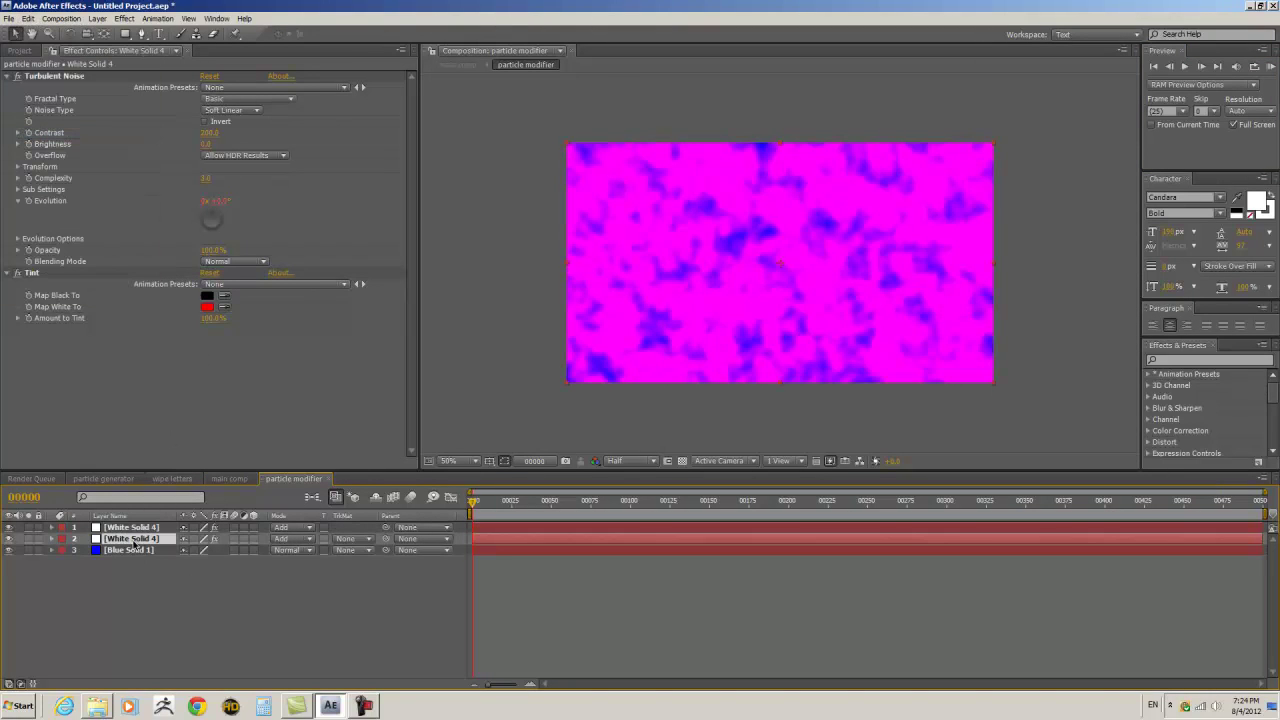
{"action": "key", "text": "Return"}
{"action": "type", "text": "red noise"}
{"action": "key", "text": "Return"}
- Rename the top noise layer 'green noise'
{"action": "left_click", "coordinate": [120, 530]}
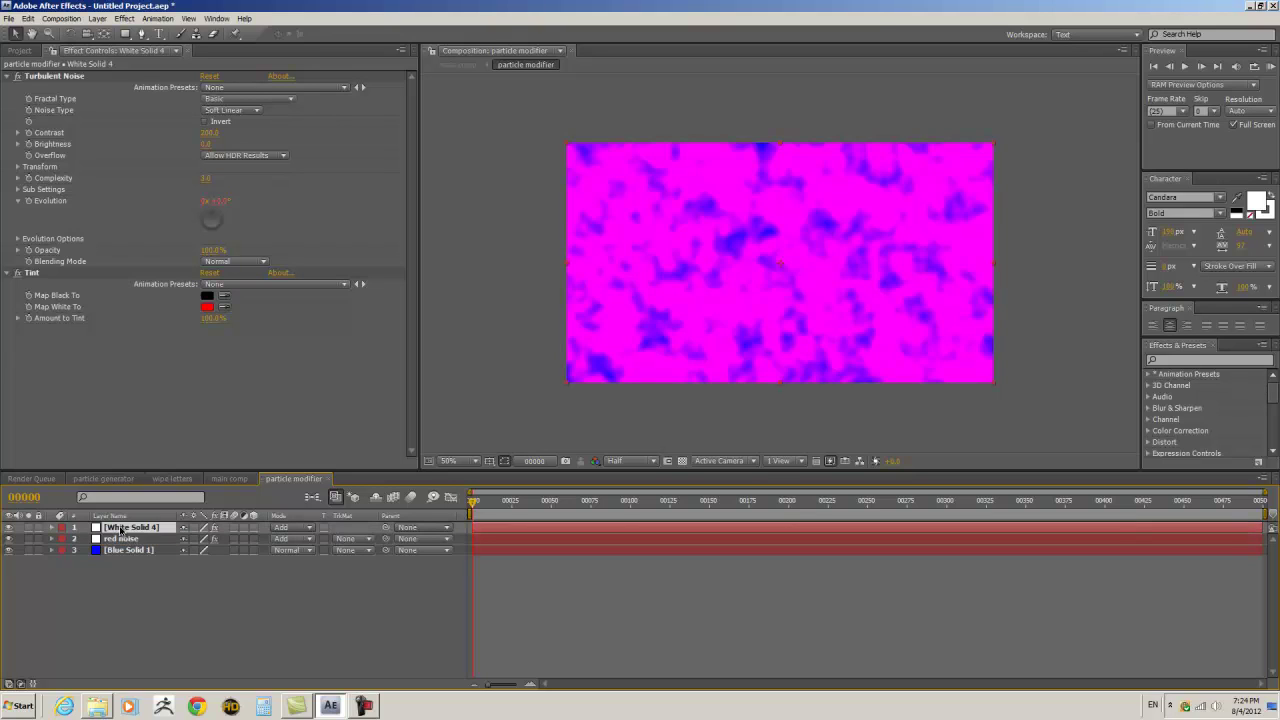
{"action": "key", "text": "Return"}
{"action": "type", "text": "green noise"}
{"action": "key", "text": "Return"}
- Change the green noise Tint's white colour to pure green
{"action": "left_click", "coordinate": [207, 309]}
{"action": "left_click_drag", "start_coordinate": [254, 209], "coordinate": [62, 178]}
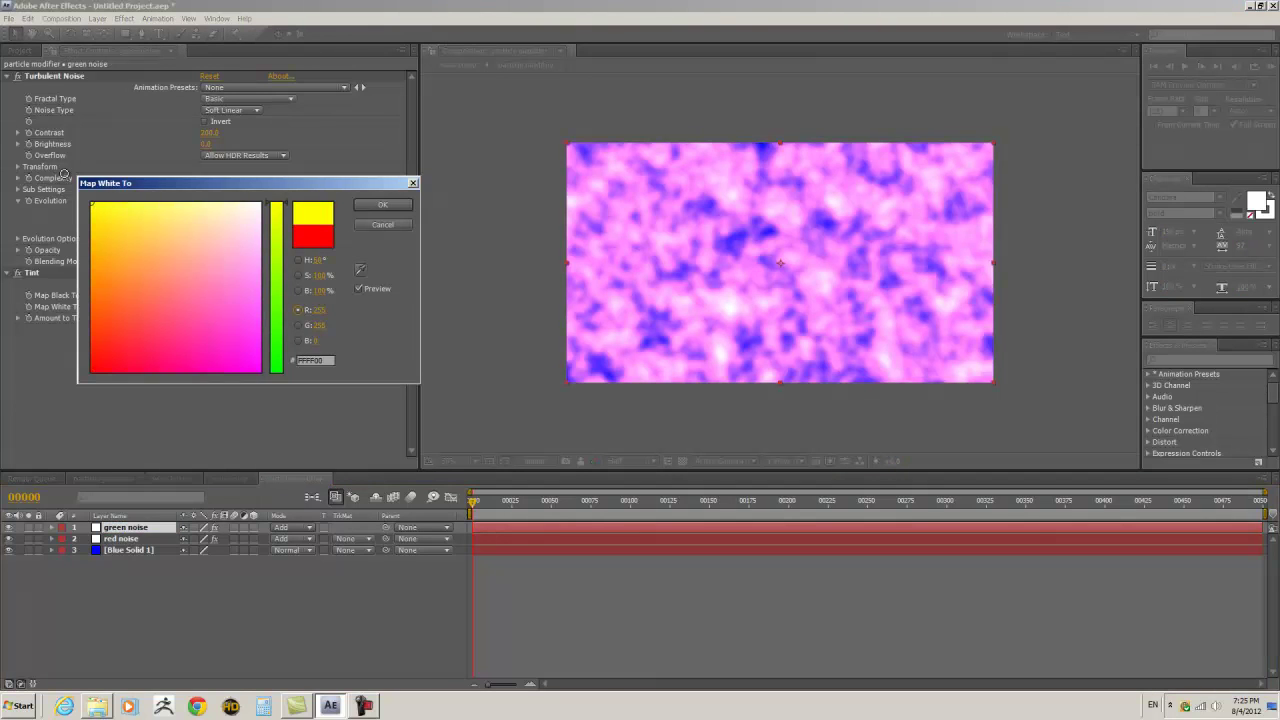
{"action": "left_click_drag", "start_coordinate": [287, 207], "coordinate": [285, 406]}
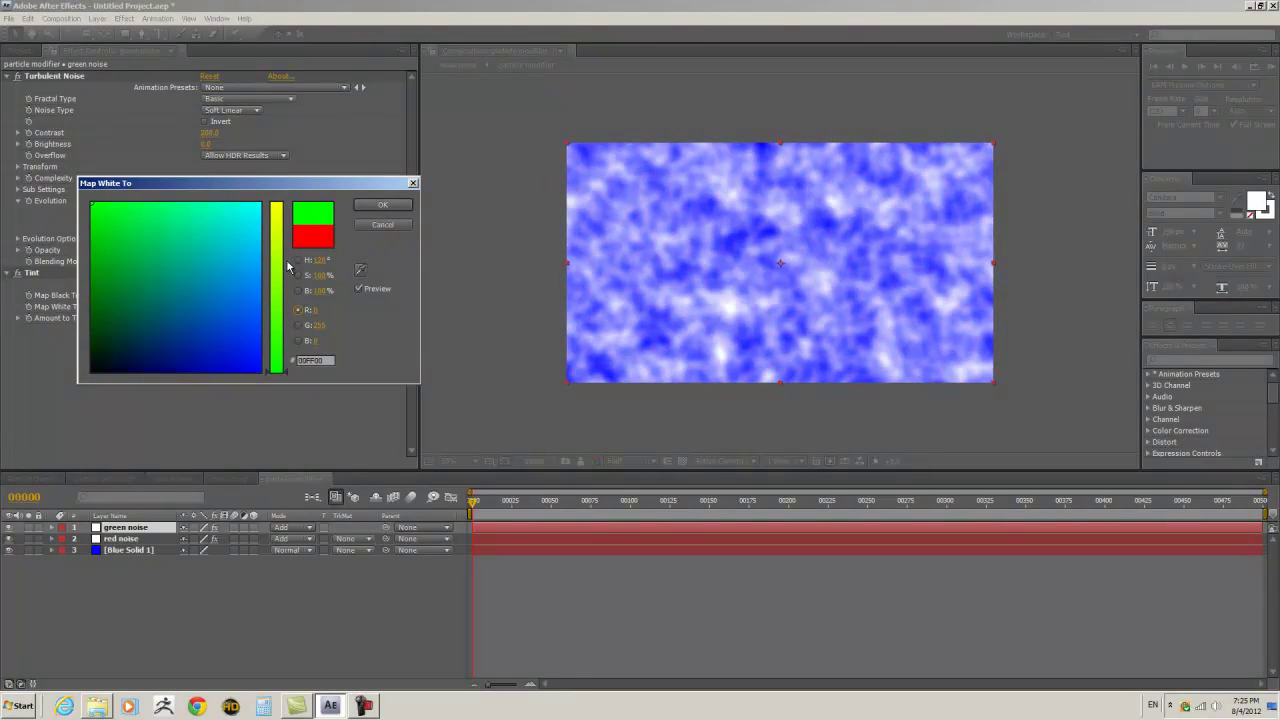
{"action": "left_click", "coordinate": [297, 261]}
{"action": "left_click", "coordinate": [380, 207]}
{"action": "left_click", "coordinate": [286, 392]}
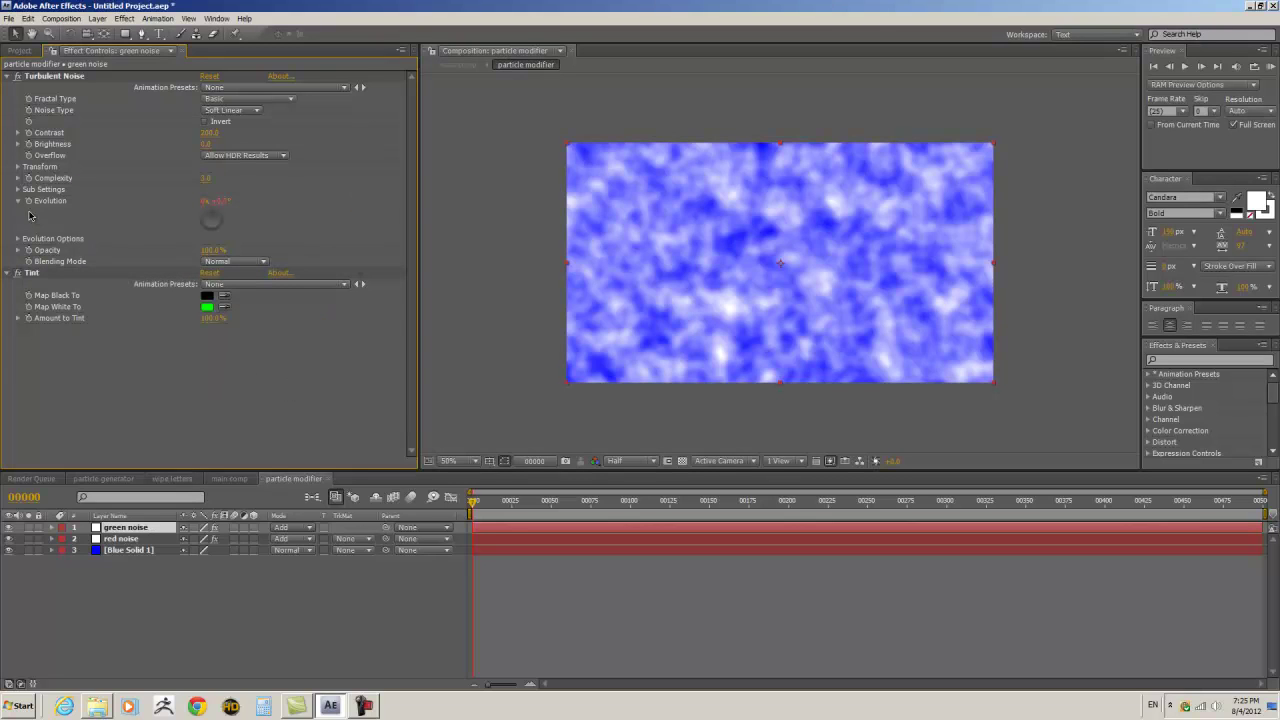
- Slow the green noise Evolution expression to time*600
{"action": "left_click", "coordinate": [130, 528]}
{"action": "key", "text": "e"}
{"action": "key", "text": "e"}
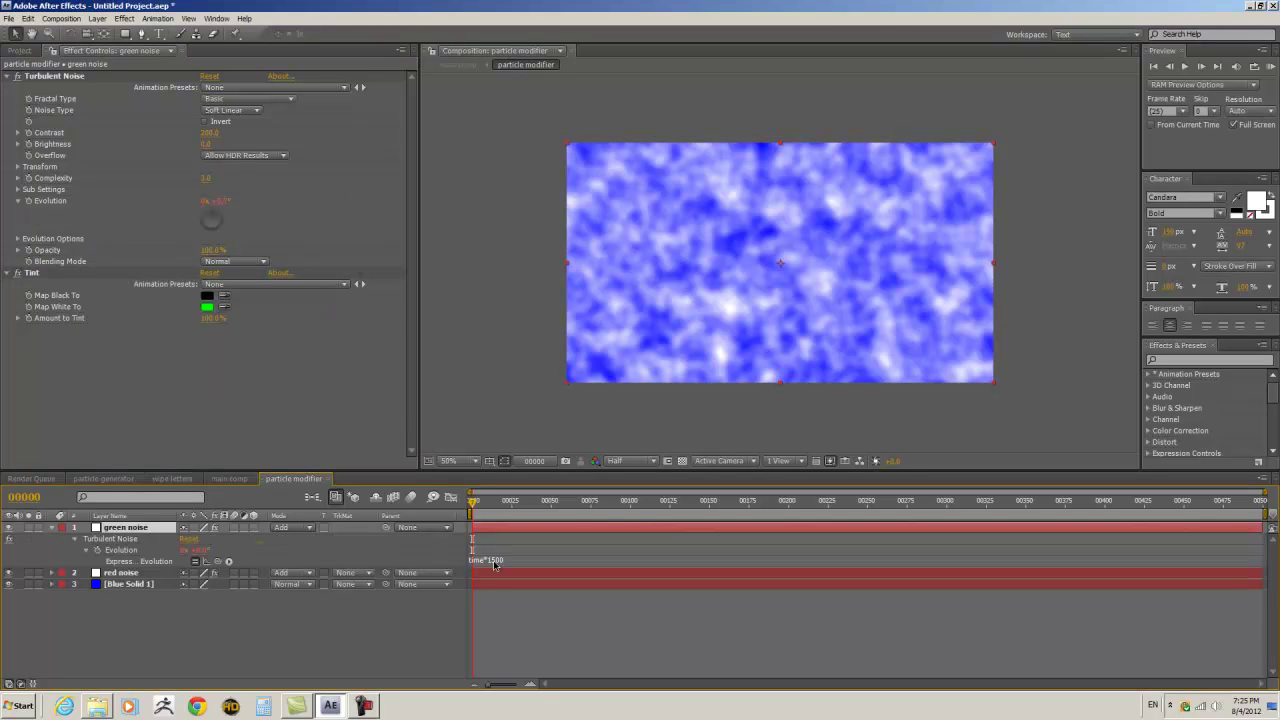
{"action": "left_click", "coordinate": [471, 559]}
{"action": "left_click_drag", "start_coordinate": [497, 560], "coordinate": [506, 560]}
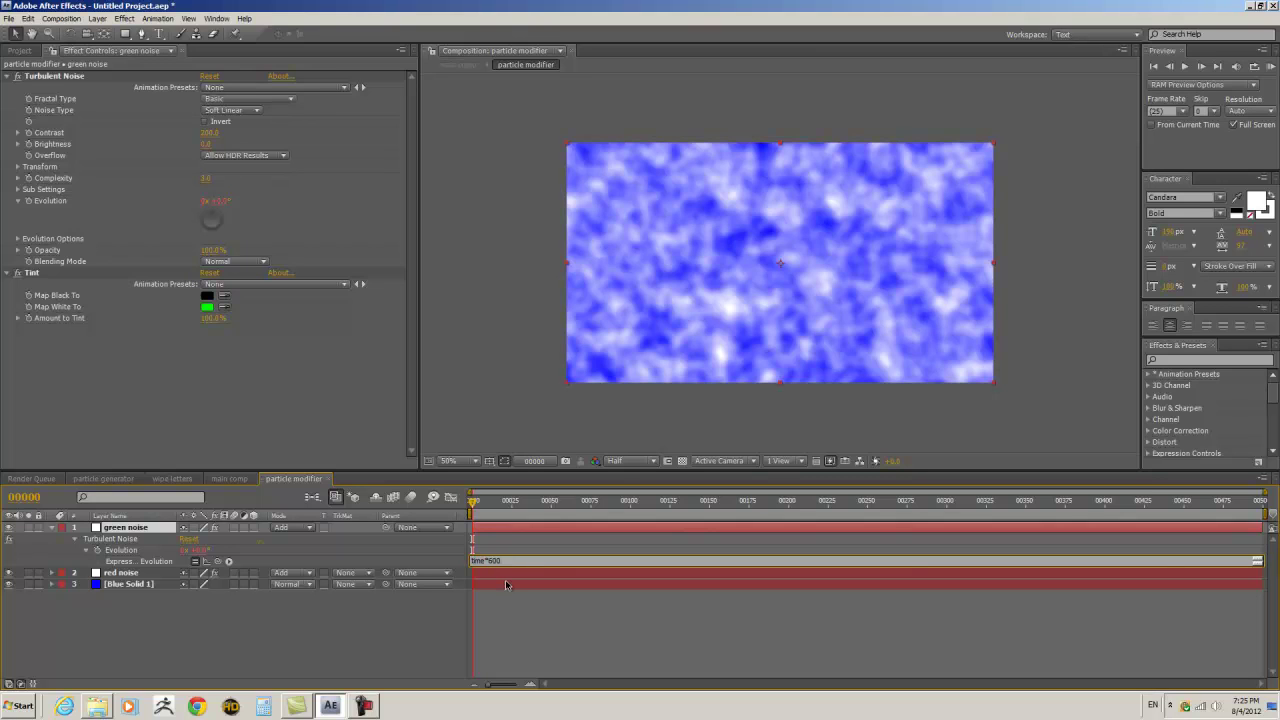
{"action": "left_click", "coordinate": [255, 645]}
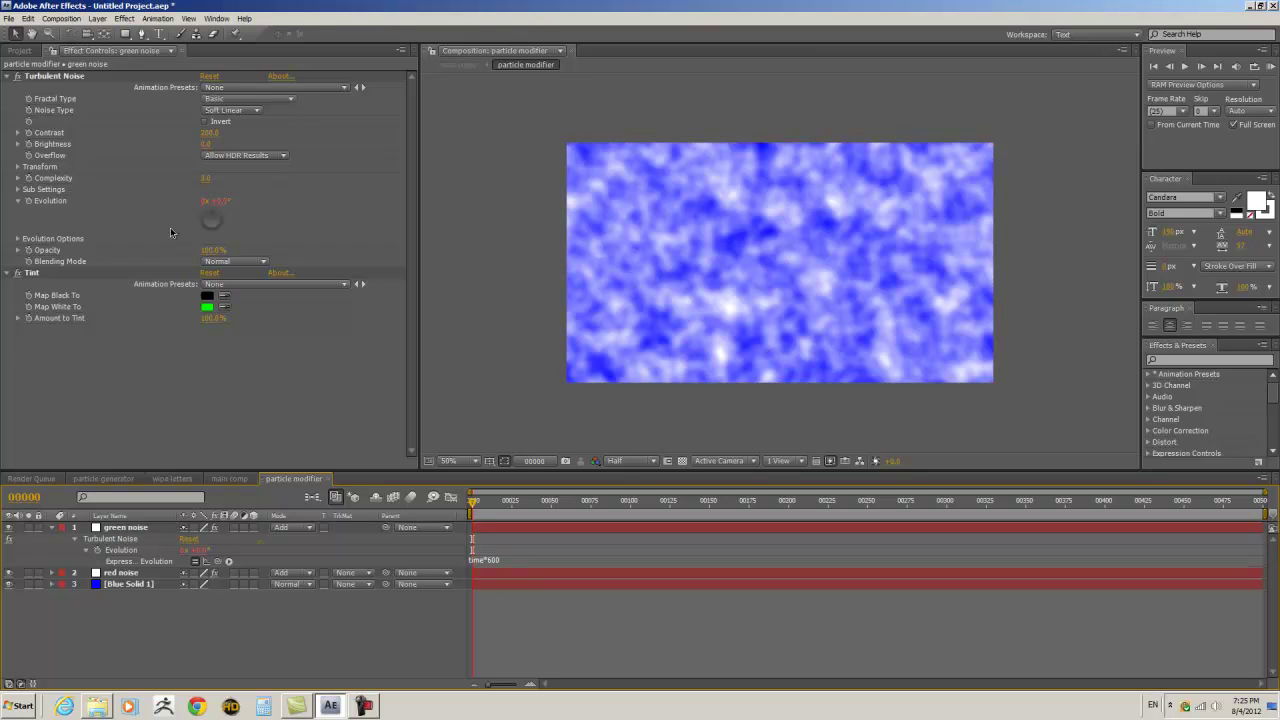
- Move the green noise's Offset Turbulence point, check it alone, then return to the main comp
{"action": "left_click", "coordinate": [18, 167]}
{"action": "left_click", "coordinate": [208, 236]}
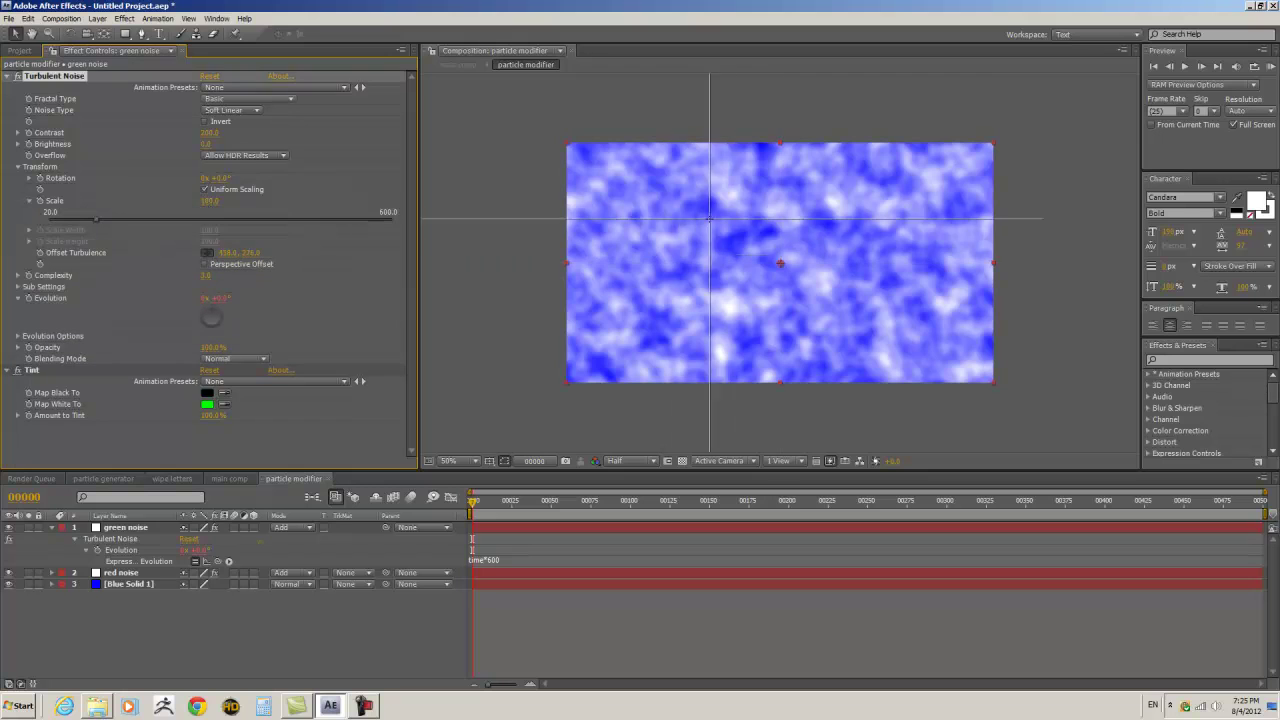
{"action": "left_click", "coordinate": [679, 218]}
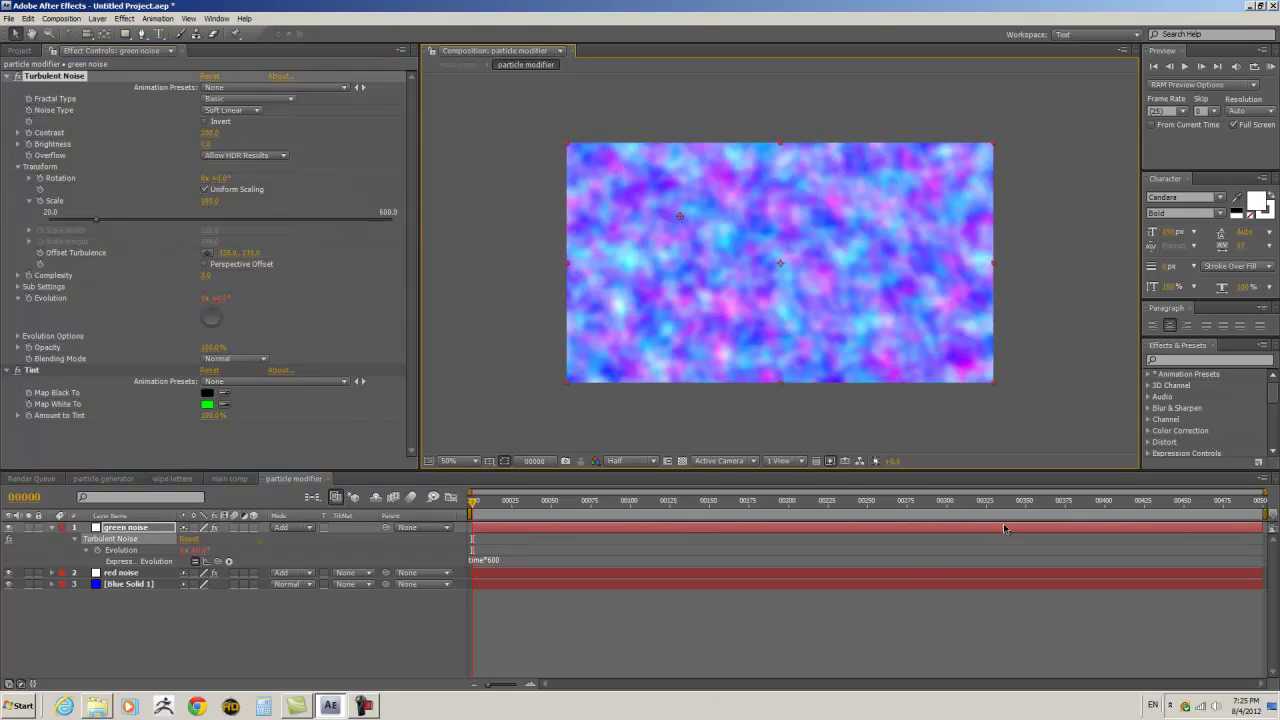
{"action": "left_click", "coordinate": [9, 572]}
{"action": "left_click", "coordinate": [9, 584]}
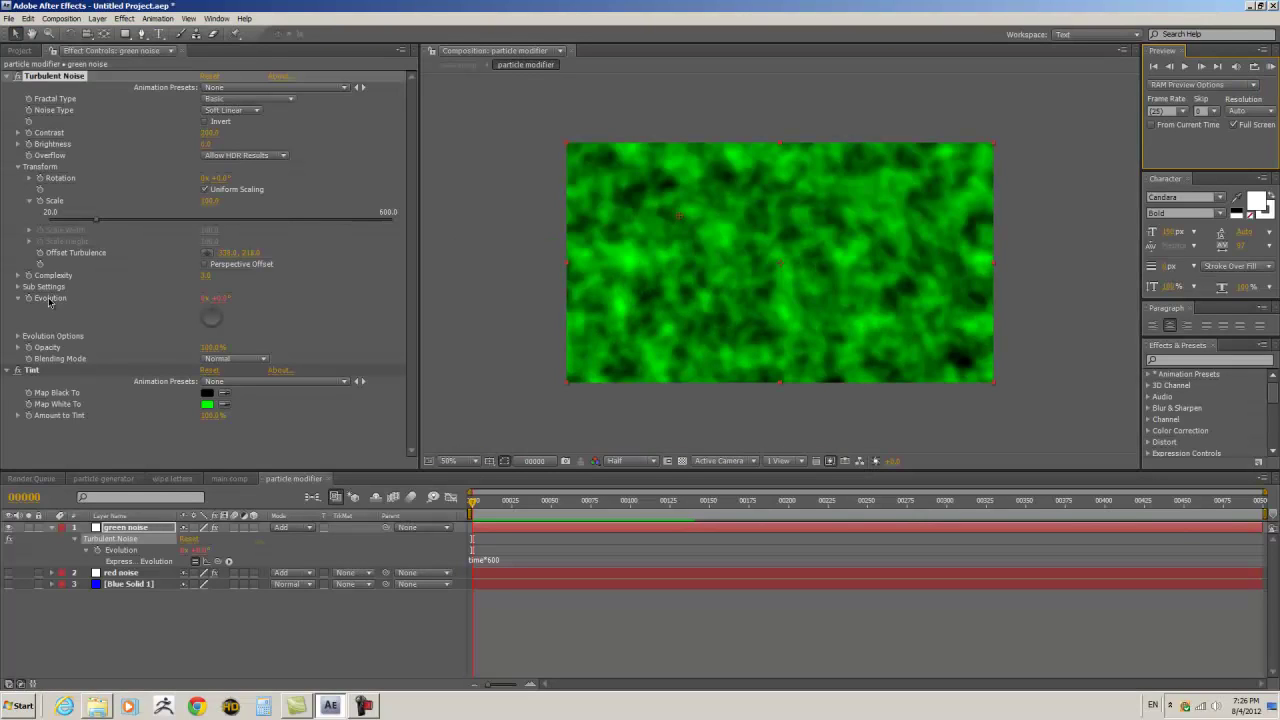
{"action": "left_click", "coordinate": [10, 573]}
{"action": "left_click", "coordinate": [8, 584]}
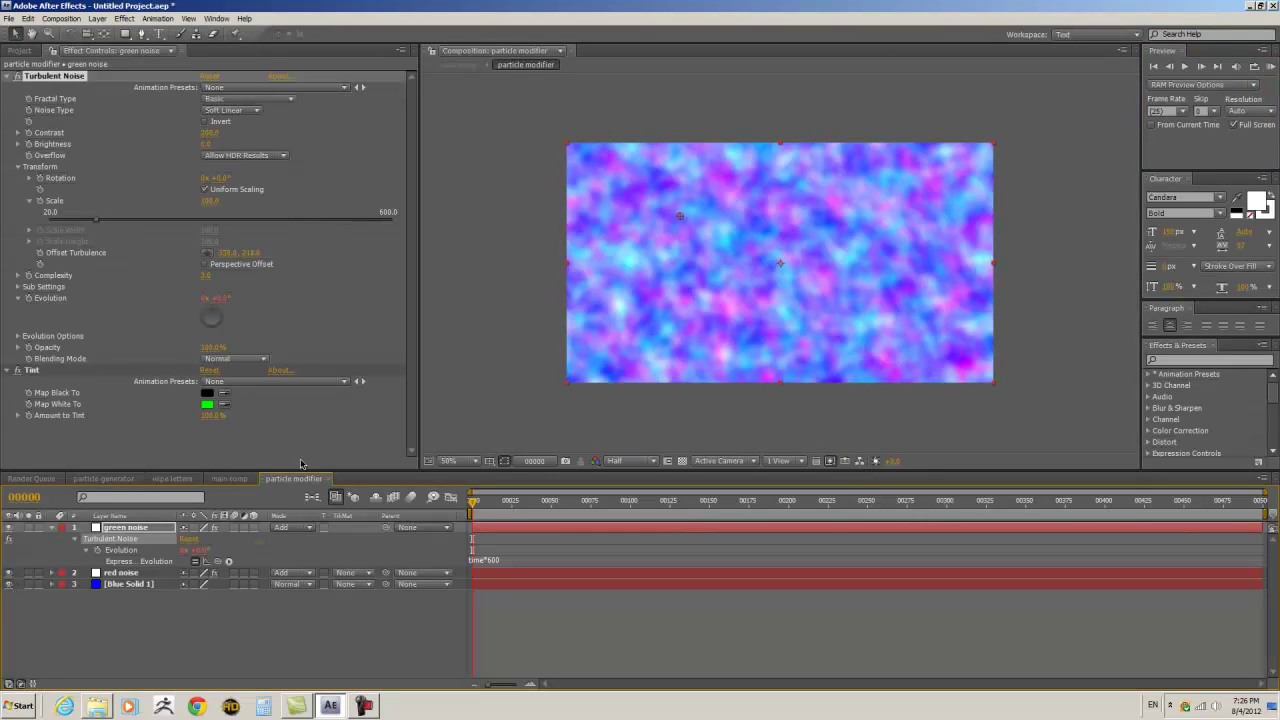
{"action": "left_click", "coordinate": [329, 478]}
- Map green to Y Force from -10 to 10 and scrub to frame 136 to see letters dissolve
{"action": "left_click", "coordinate": [130, 527]}
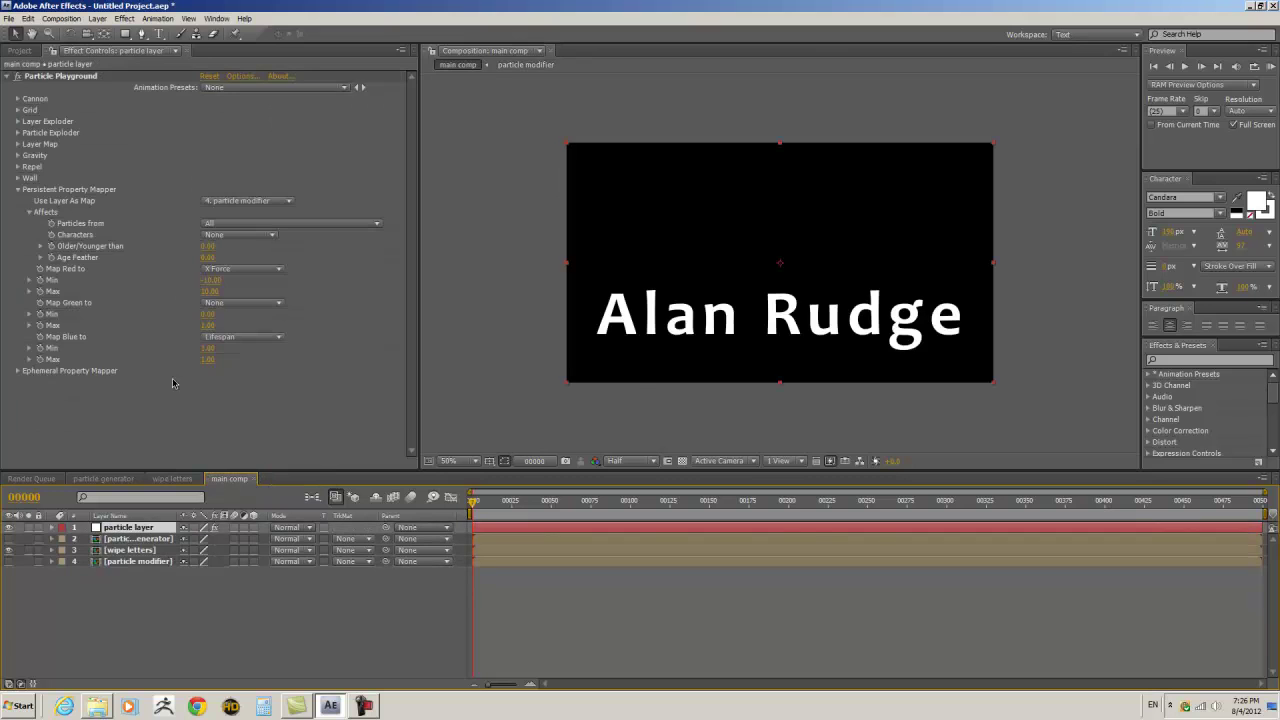
{"action": "left_click", "coordinate": [279, 307]}
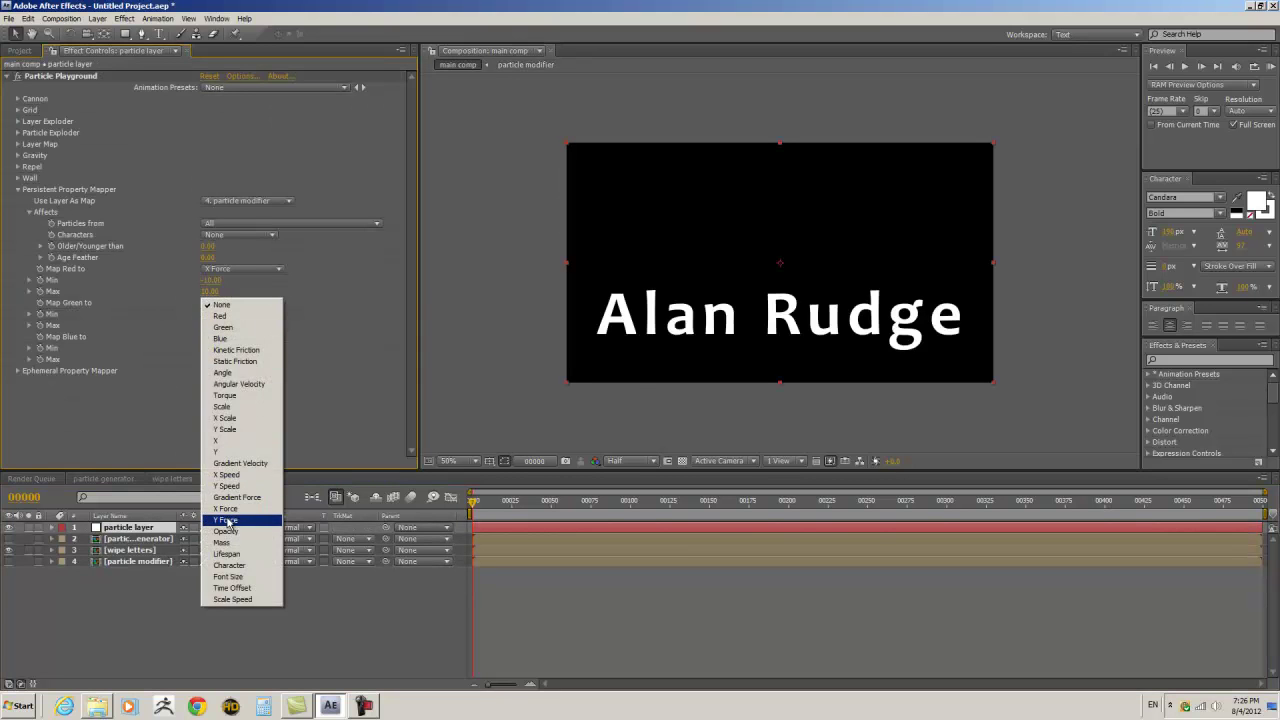
{"action": "left_click", "coordinate": [230, 516]}
{"action": "left_click", "coordinate": [207, 314]}
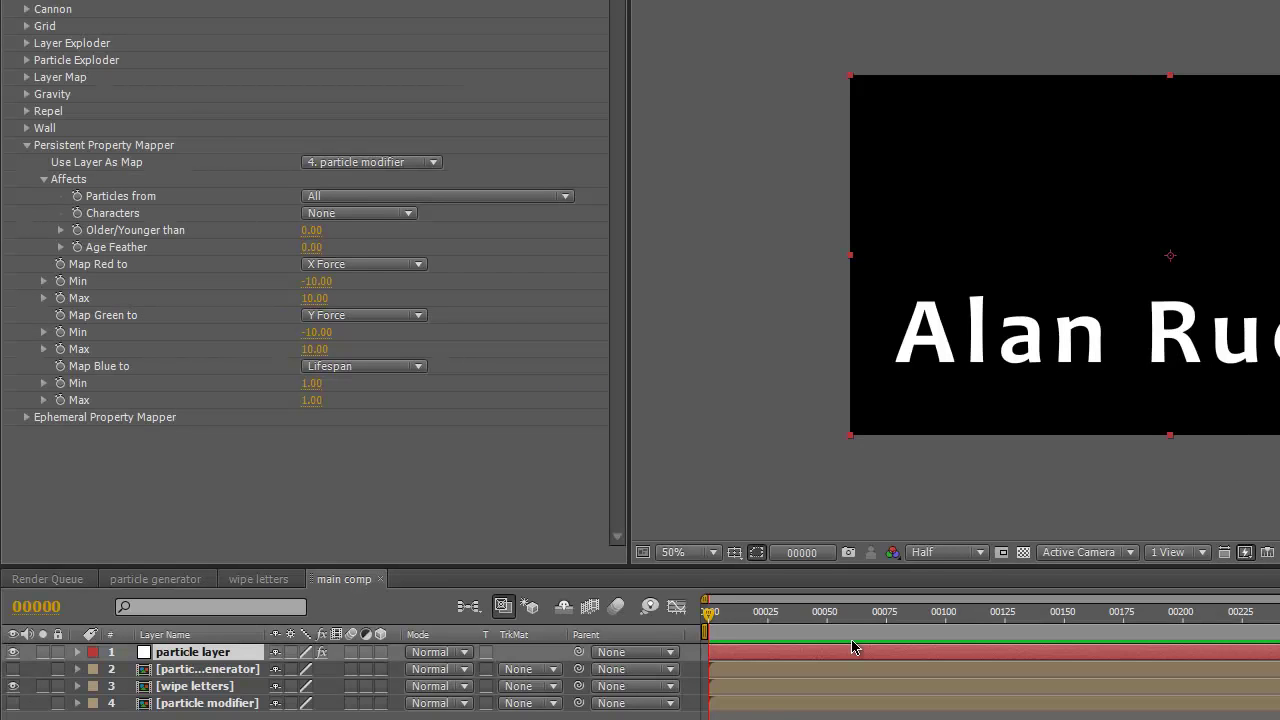
{"action": "left_click_drag", "start_coordinate": [709, 613], "coordinate": [1031, 613]}
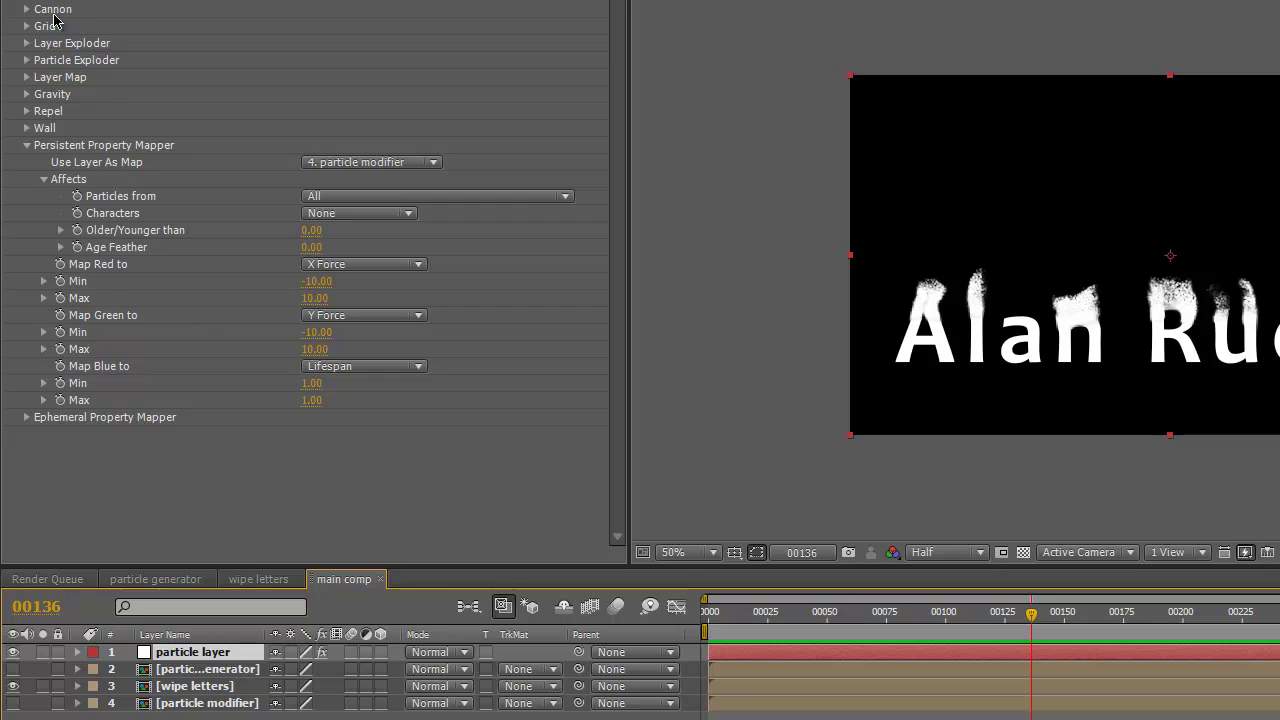
- Add Fast Blur at Blurriness 5 to the particle layer, viewing at 100% and Full resolution
{"action": "right_click", "coordinate": [3, 2]}
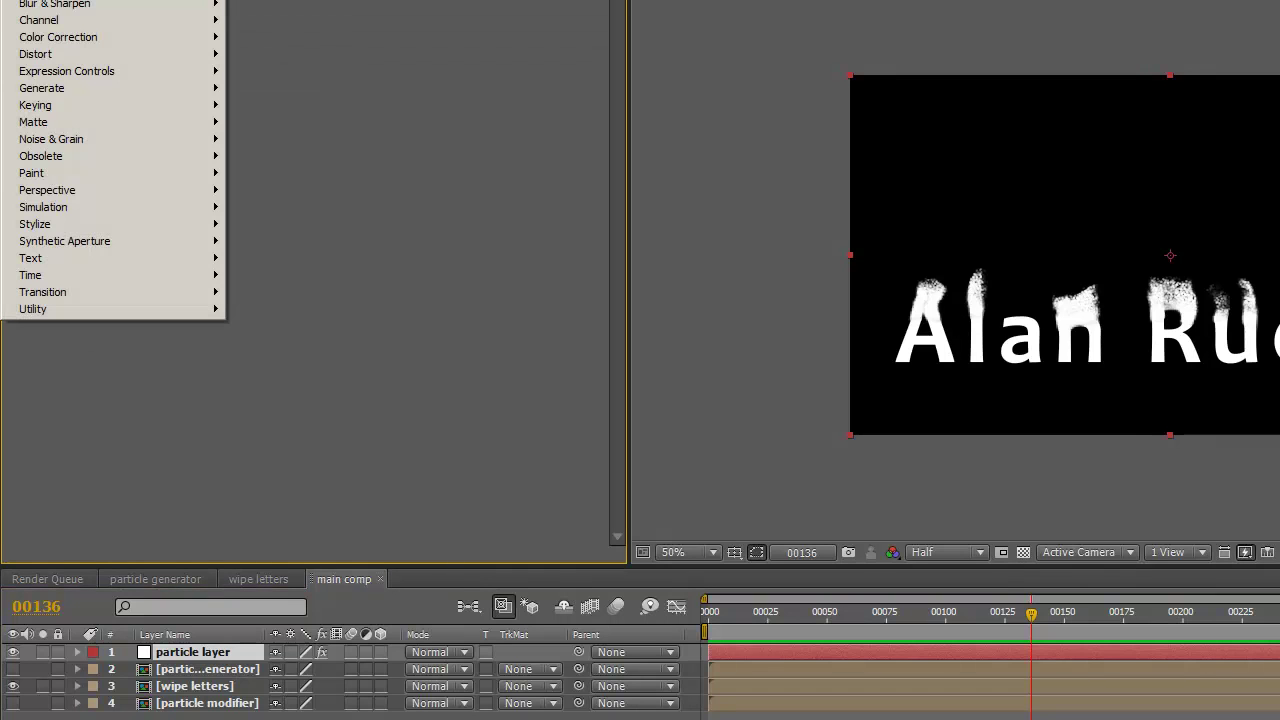
{"action": "mouse_move", "coordinate": [110, 6]}
{"action": "left_click", "coordinate": [274, 142]}
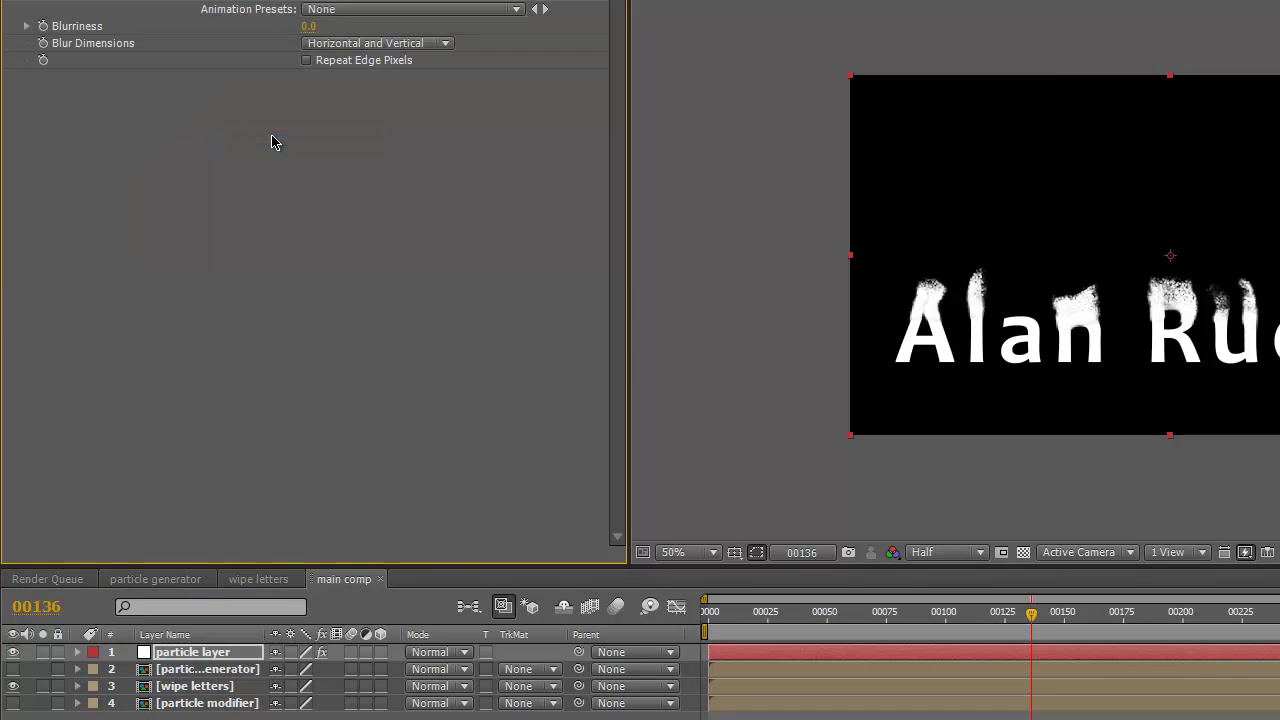
{"action": "left_click", "coordinate": [713, 553]}
{"action": "left_click", "coordinate": [688, 717]}
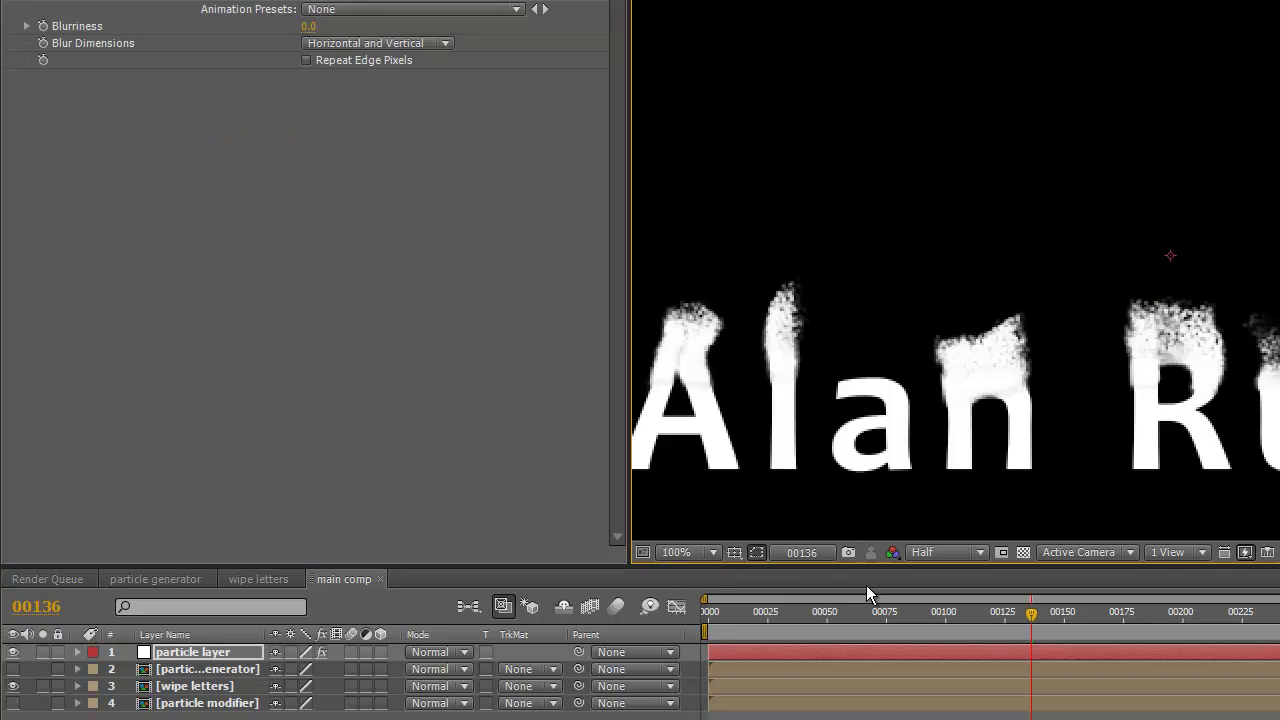
{"action": "left_click", "coordinate": [980, 552]}
{"action": "left_click", "coordinate": [955, 600]}
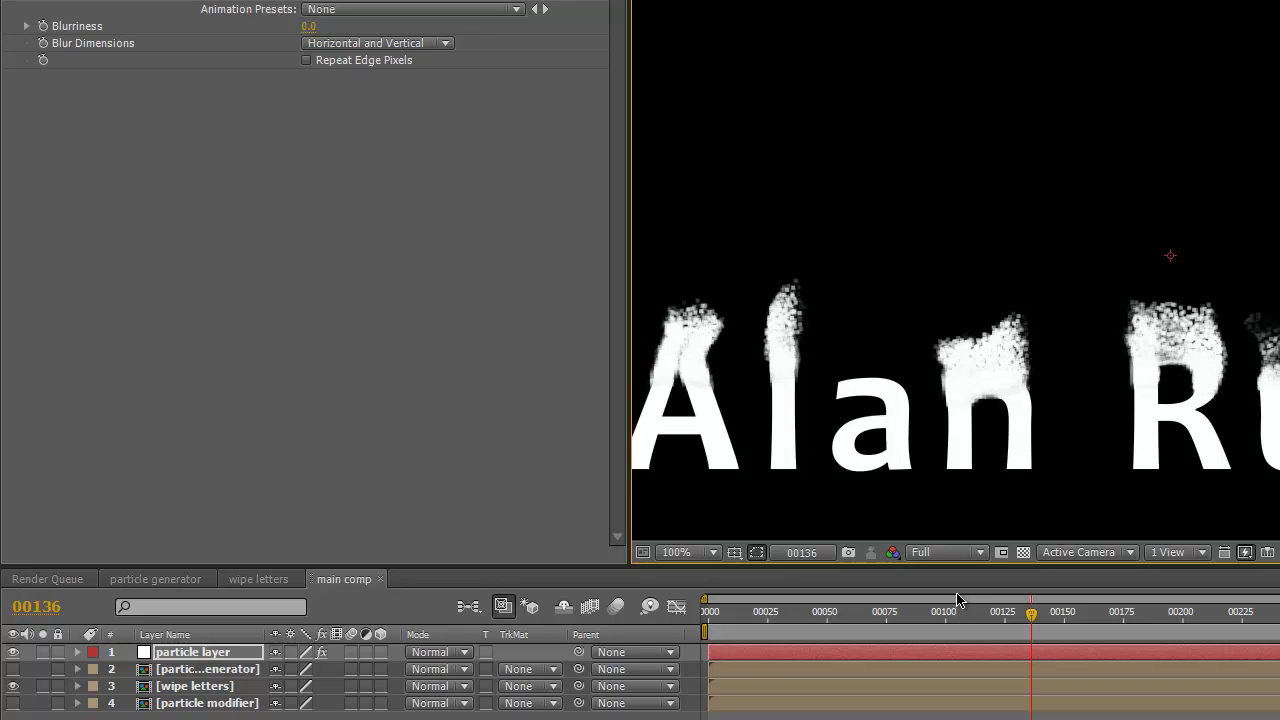
{"action": "left_click", "coordinate": [308, 27]}
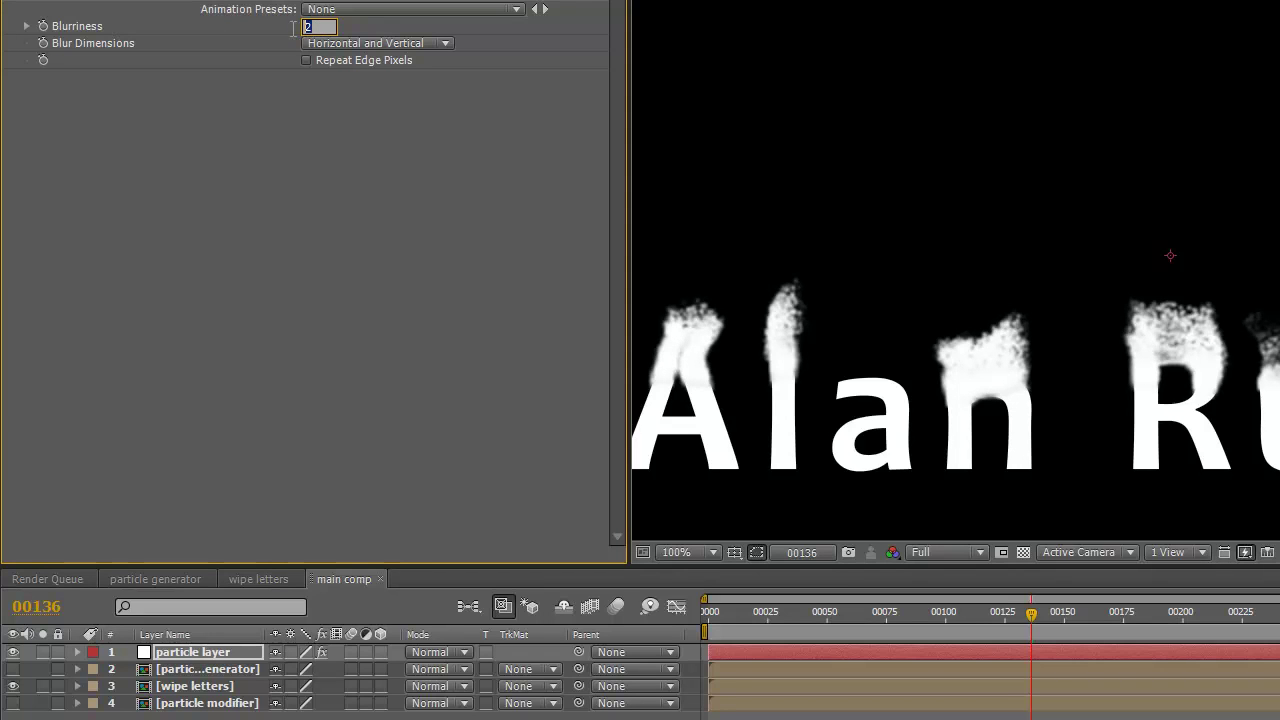
{"action": "type", "text": "5"}
{"action": "key", "text": "Return"}
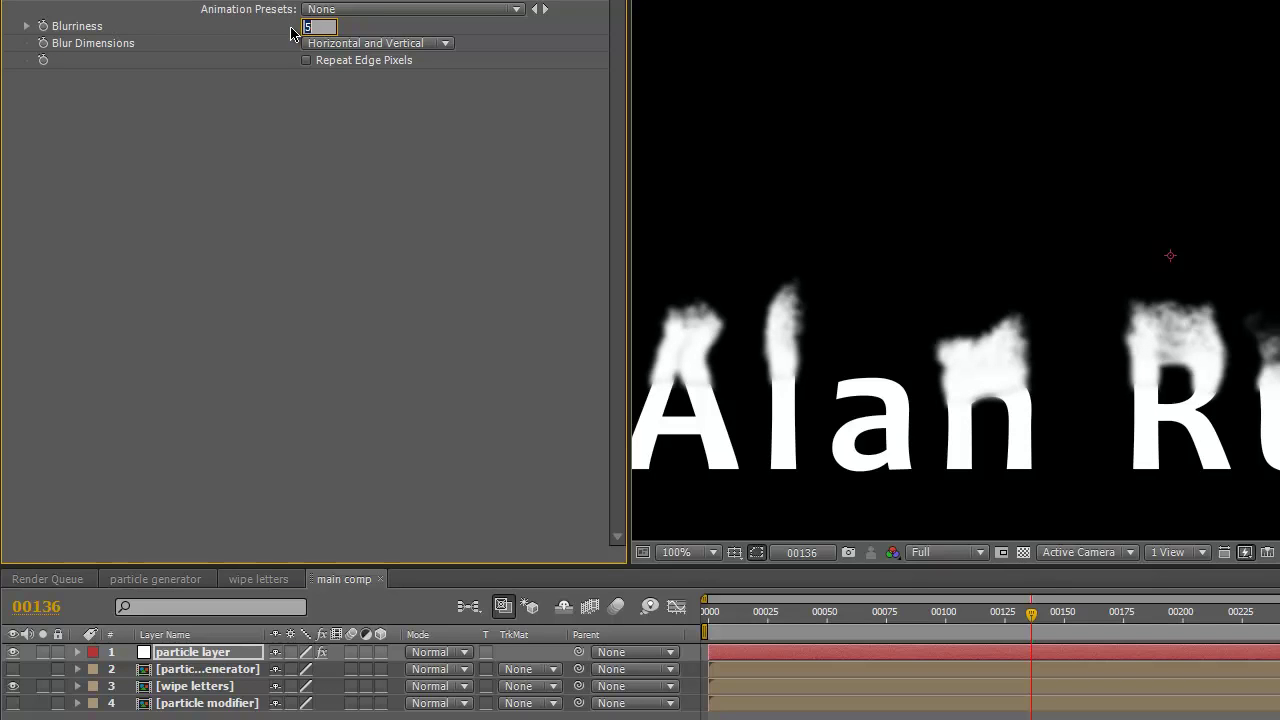
- Apply Colorama with Get Phase From set to Alpha and Modify Alpha unchecked
{"action": "mouse_move", "coordinate": [129, 35]}
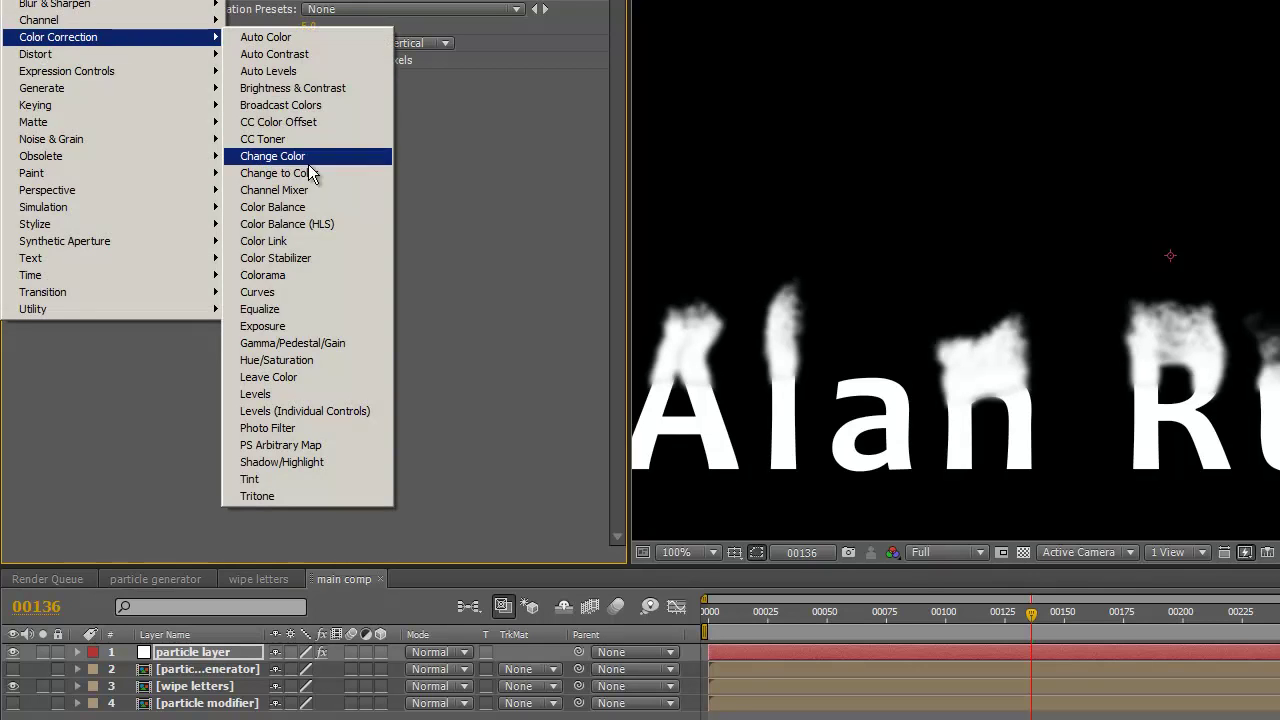
{"action": "left_click", "coordinate": [280, 275]}
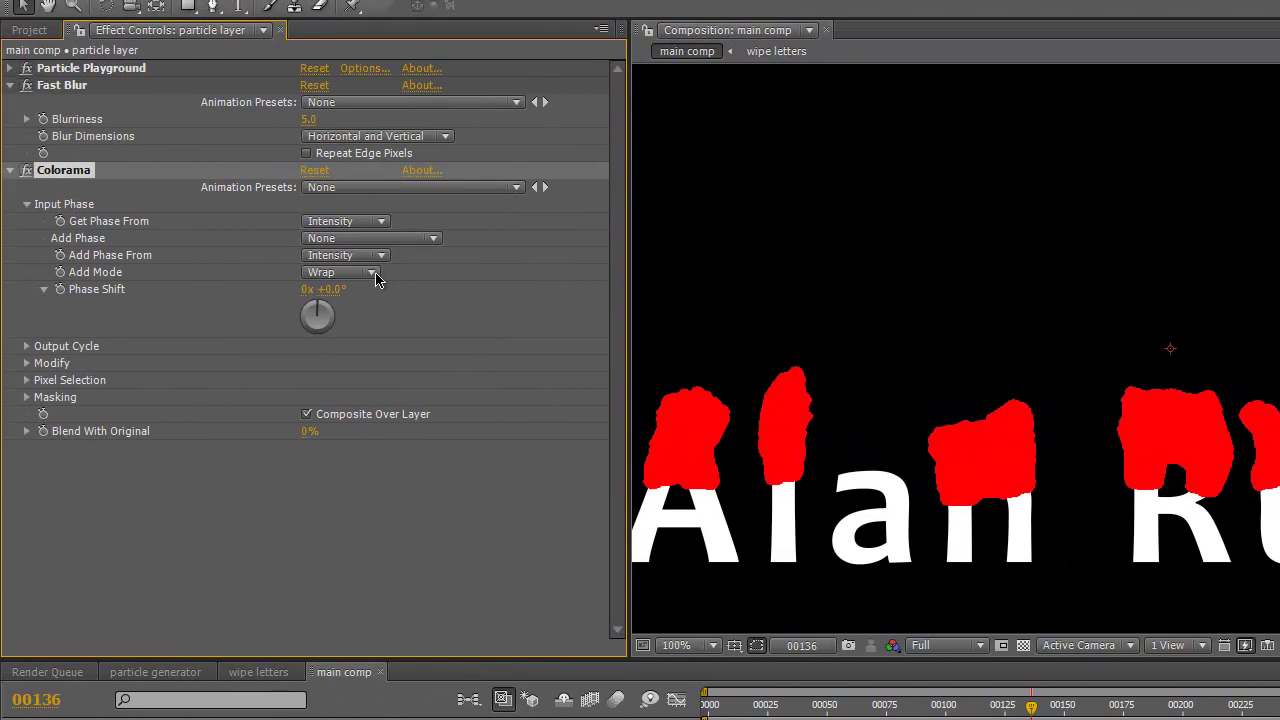
{"action": "left_click", "coordinate": [381, 222]}
{"action": "left_click", "coordinate": [338, 362]}
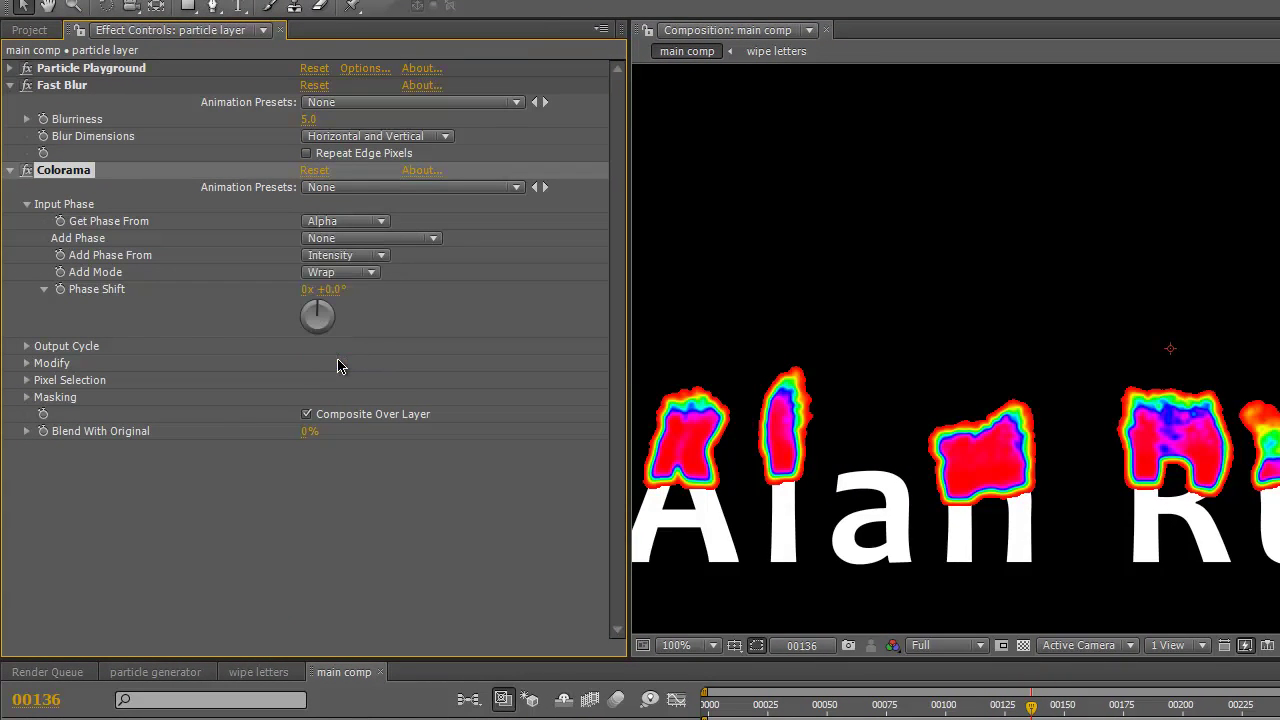
{"action": "left_click", "coordinate": [27, 364]}
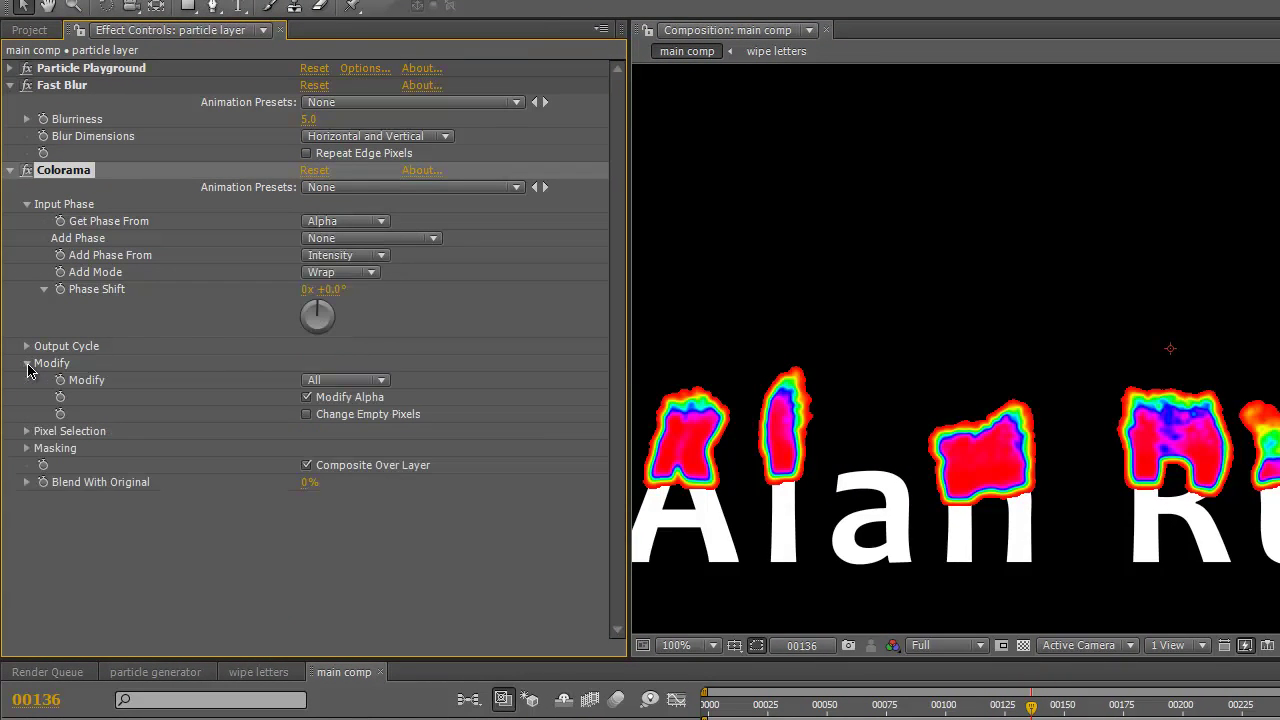
{"action": "left_click", "coordinate": [307, 398]}
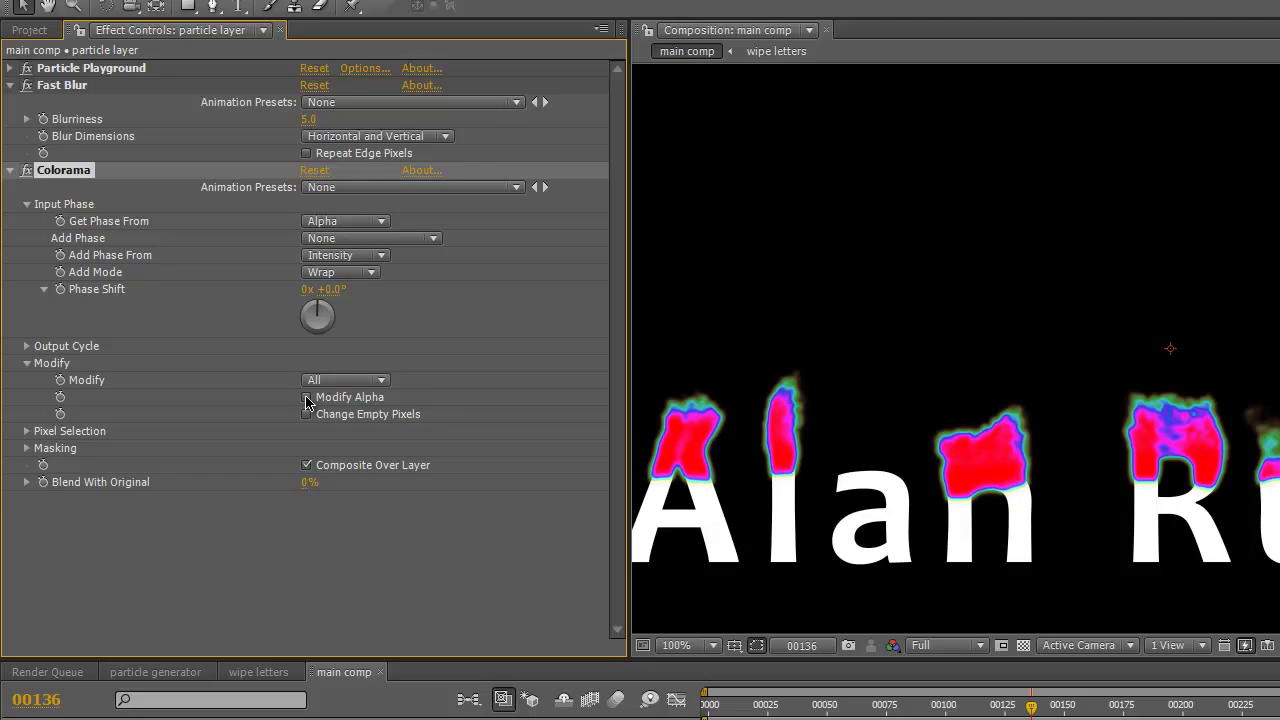
{"action": "left_click", "coordinate": [27, 364]}
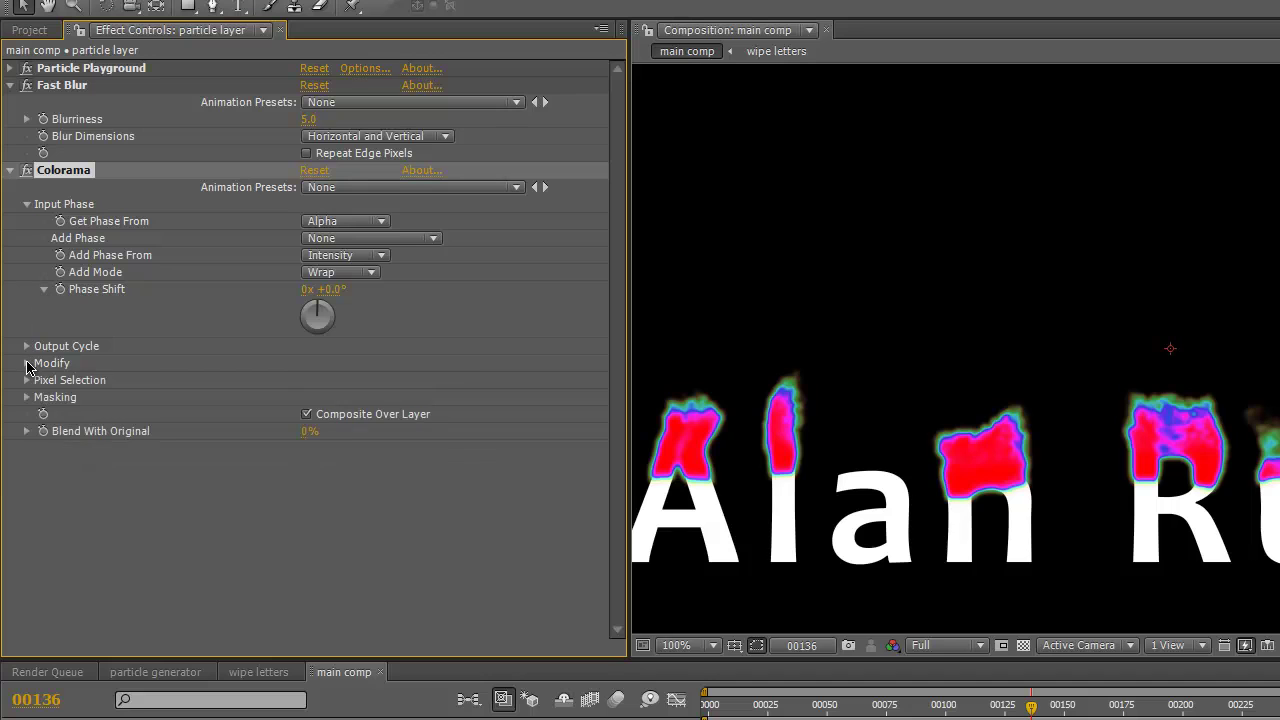
- Load the Ramp Grey Output Cycle preset and make one palette stop yellow
{"action": "left_click", "coordinate": [27, 204]}
{"action": "left_click", "coordinate": [27, 221]}
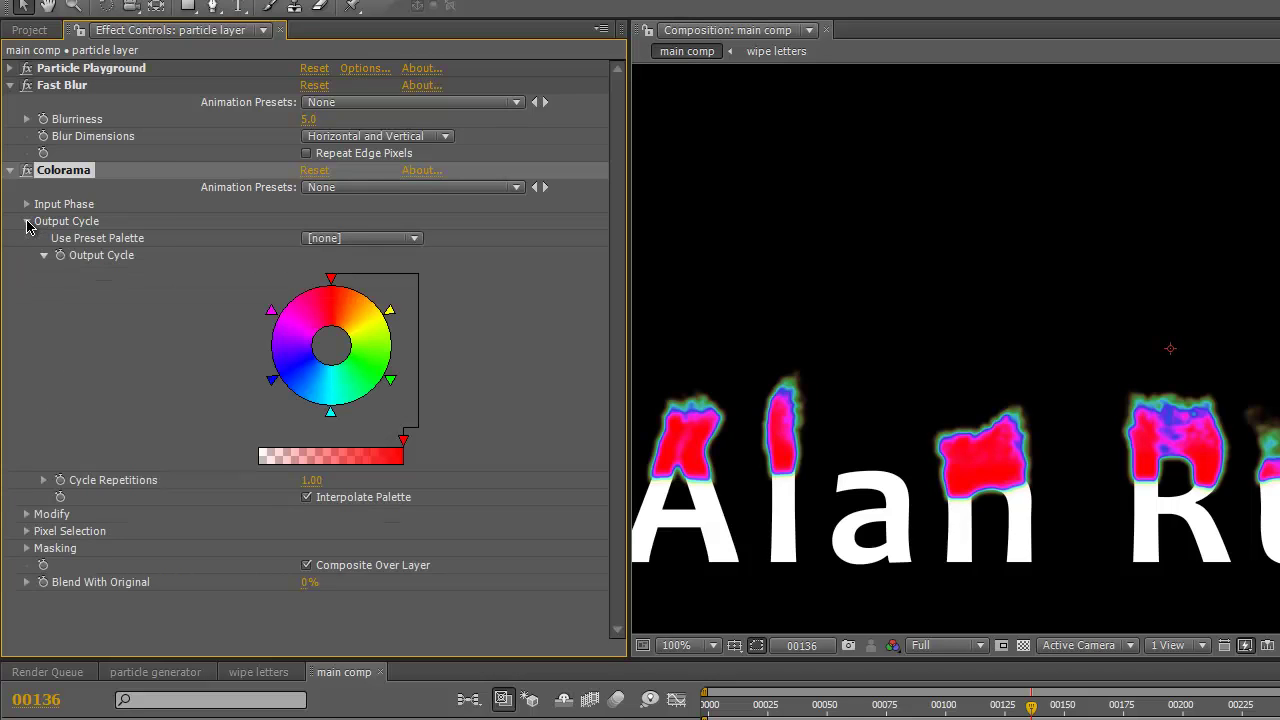
{"action": "left_click", "coordinate": [415, 240]}
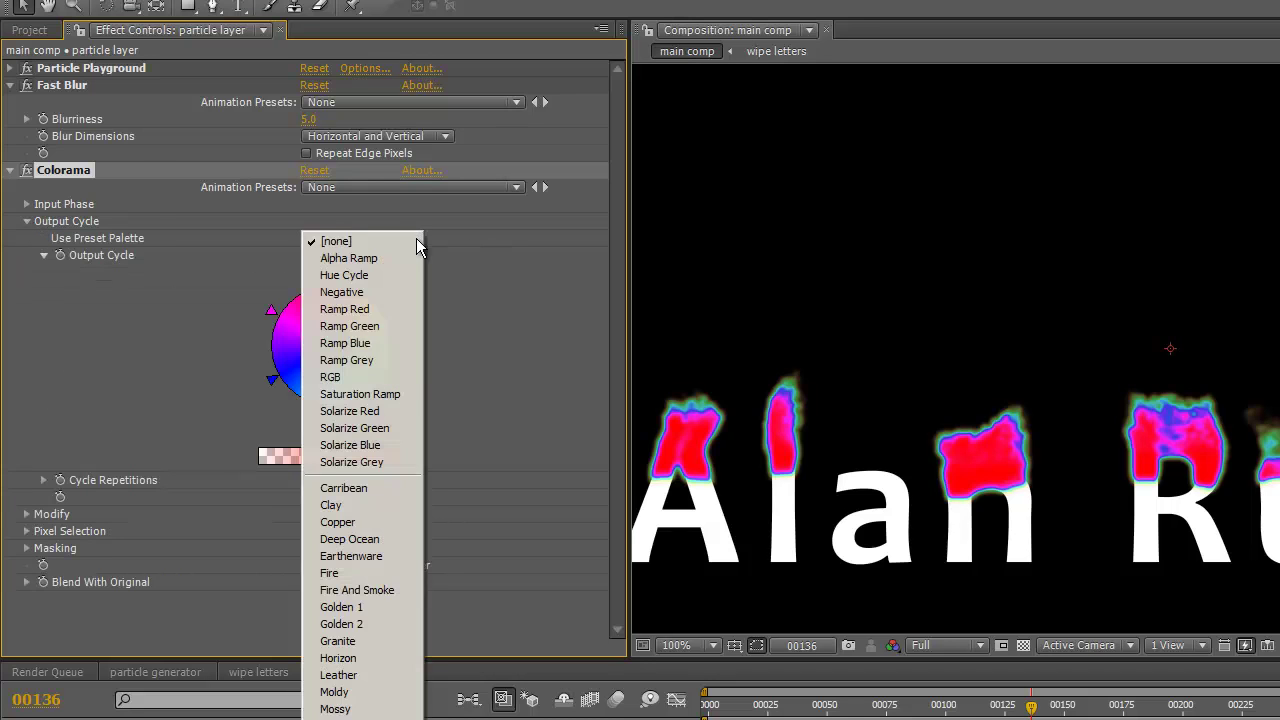
{"action": "left_click", "coordinate": [385, 360]}
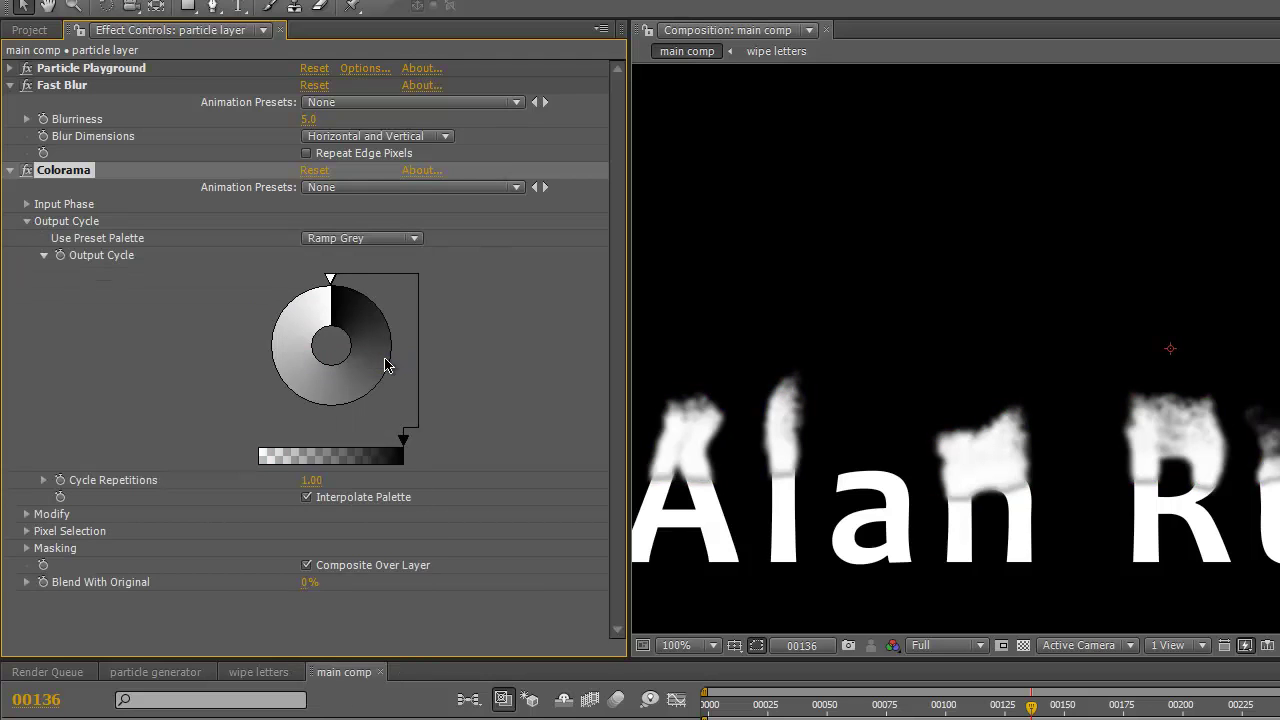
{"action": "double_click", "coordinate": [282, 326]}
{"action": "left_click", "coordinate": [50, 70]}
{"action": "left_click", "coordinate": [40, 298]}
- Make another palette stop red and reposition the red and yellow stops on the wheel
{"action": "double_click", "coordinate": [331, 416]}
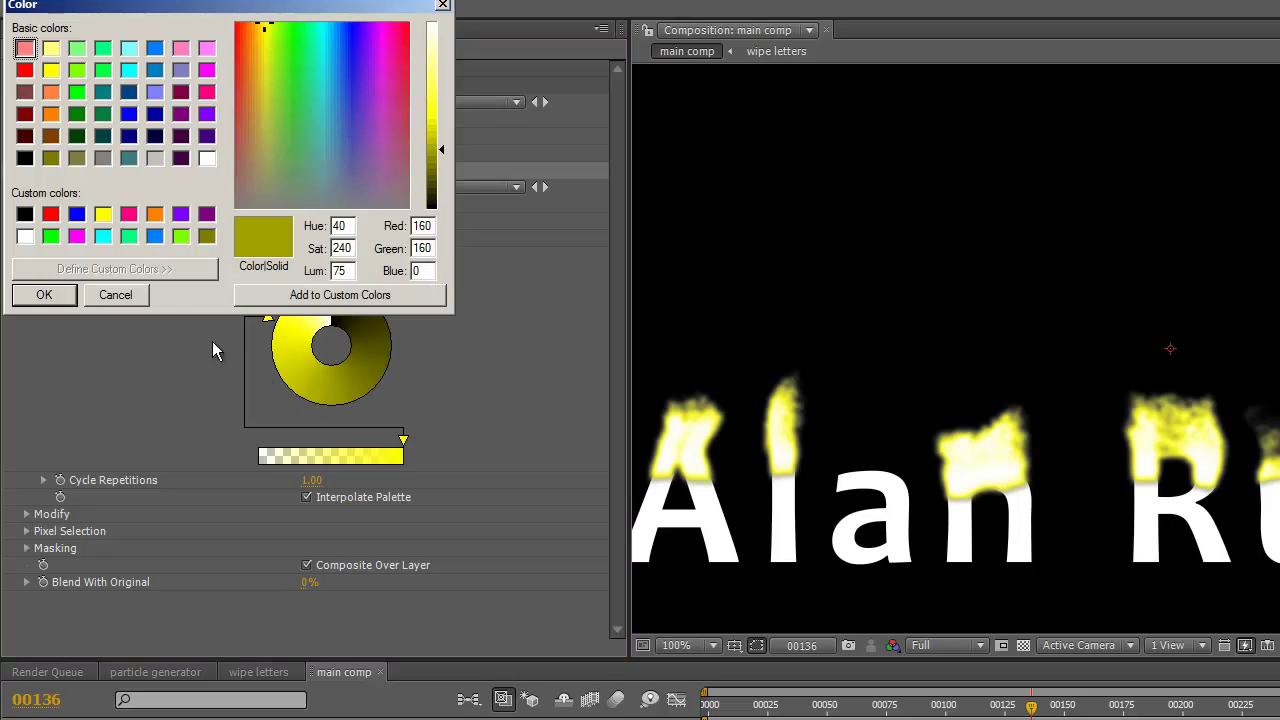
{"action": "left_click", "coordinate": [24, 72]}
{"action": "left_click", "coordinate": [42, 295]}
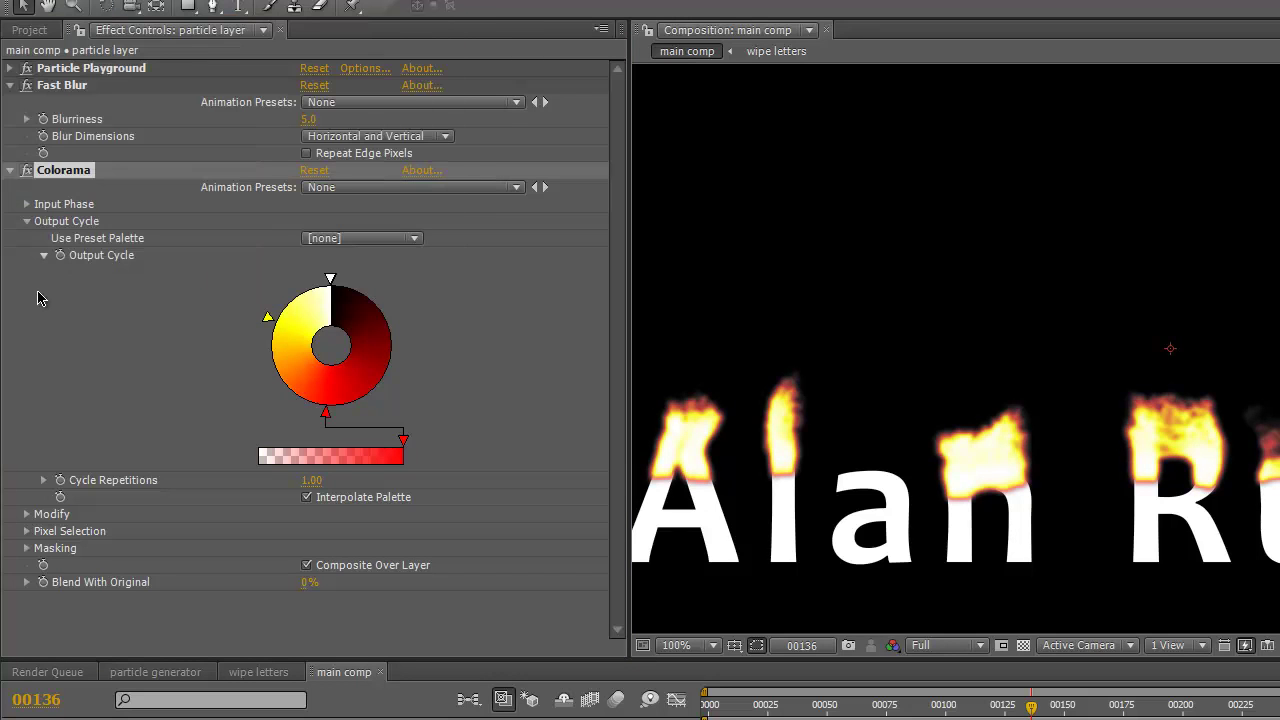
{"action": "left_click_drag", "start_coordinate": [326, 414], "coordinate": [278, 389]}
{"action": "left_click", "coordinate": [268, 318]}
{"action": "left_click_drag", "start_coordinate": [268, 318], "coordinate": [293, 289]}
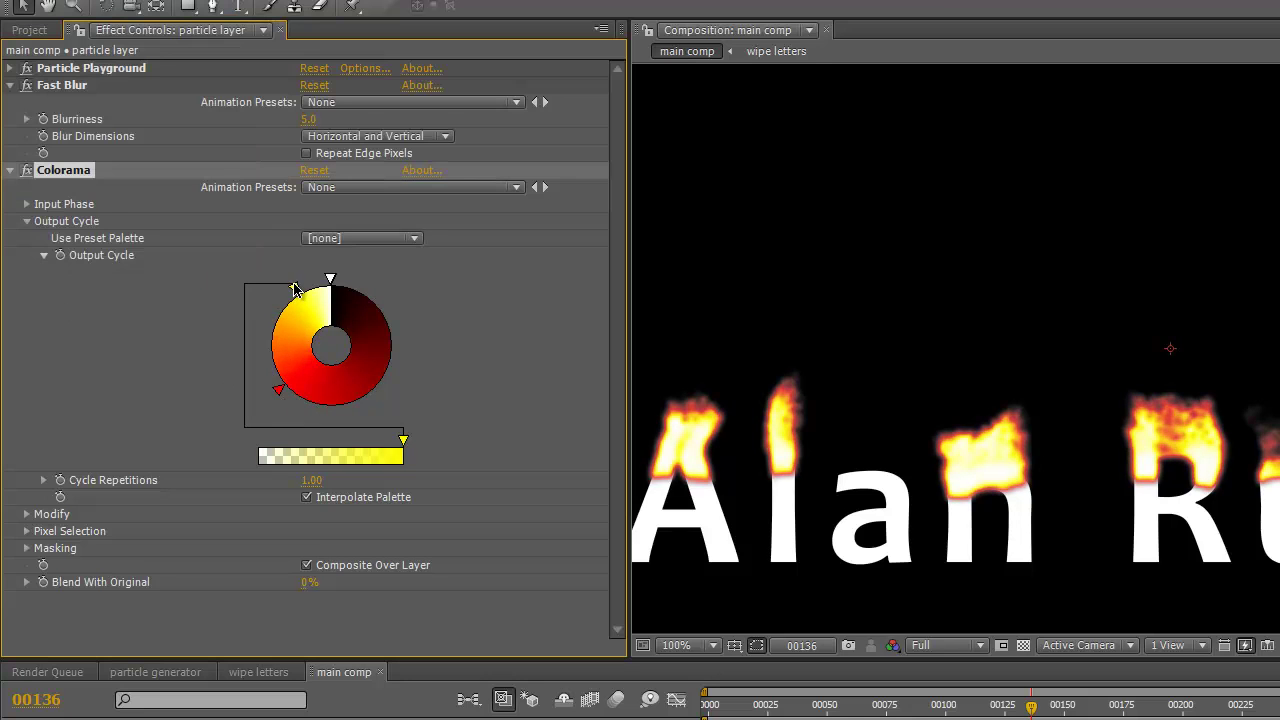
- Add two dark red stops and slide them around the wheel to finish the flame palette
{"action": "double_click", "coordinate": [395, 332]}
{"action": "left_click", "coordinate": [38, 296]}
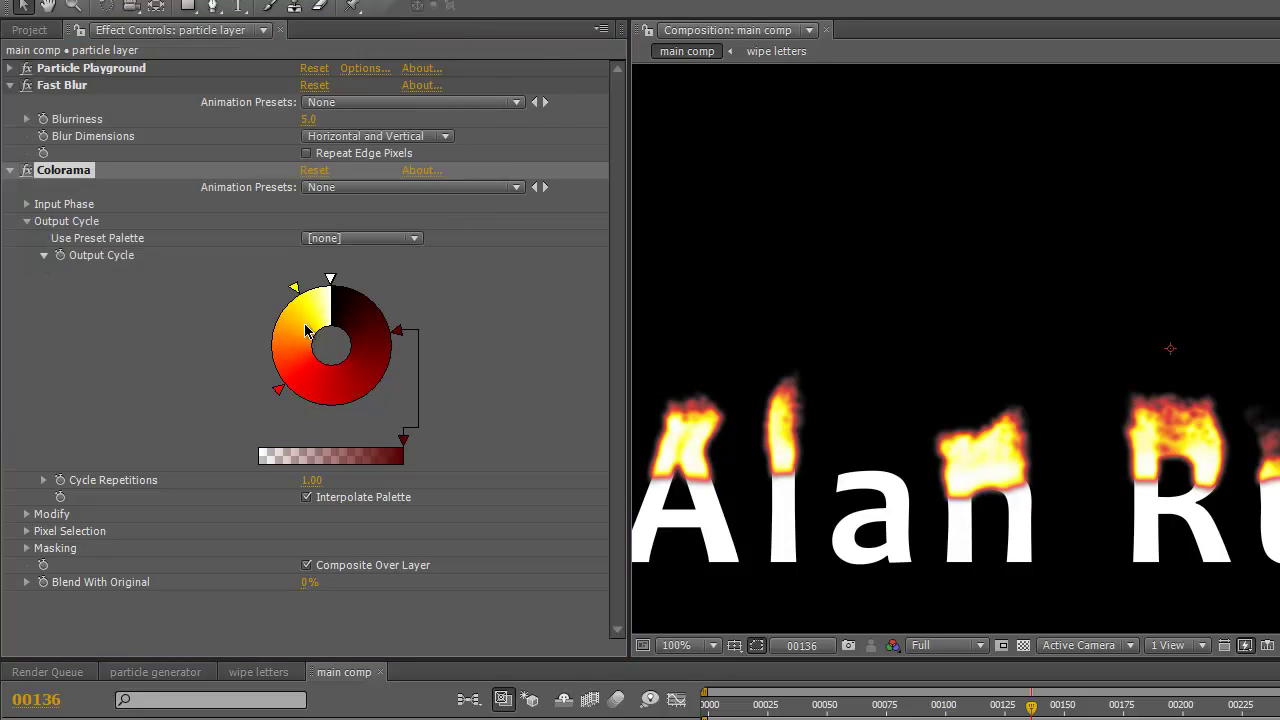
{"action": "mouse_move", "coordinate": [397, 331]}
{"action": "left_mouse_down"}
{"action": "mouse_move", "coordinate": [385, 398]}
{"action": "mouse_move", "coordinate": [366, 417]}
{"action": "left_mouse_up"}
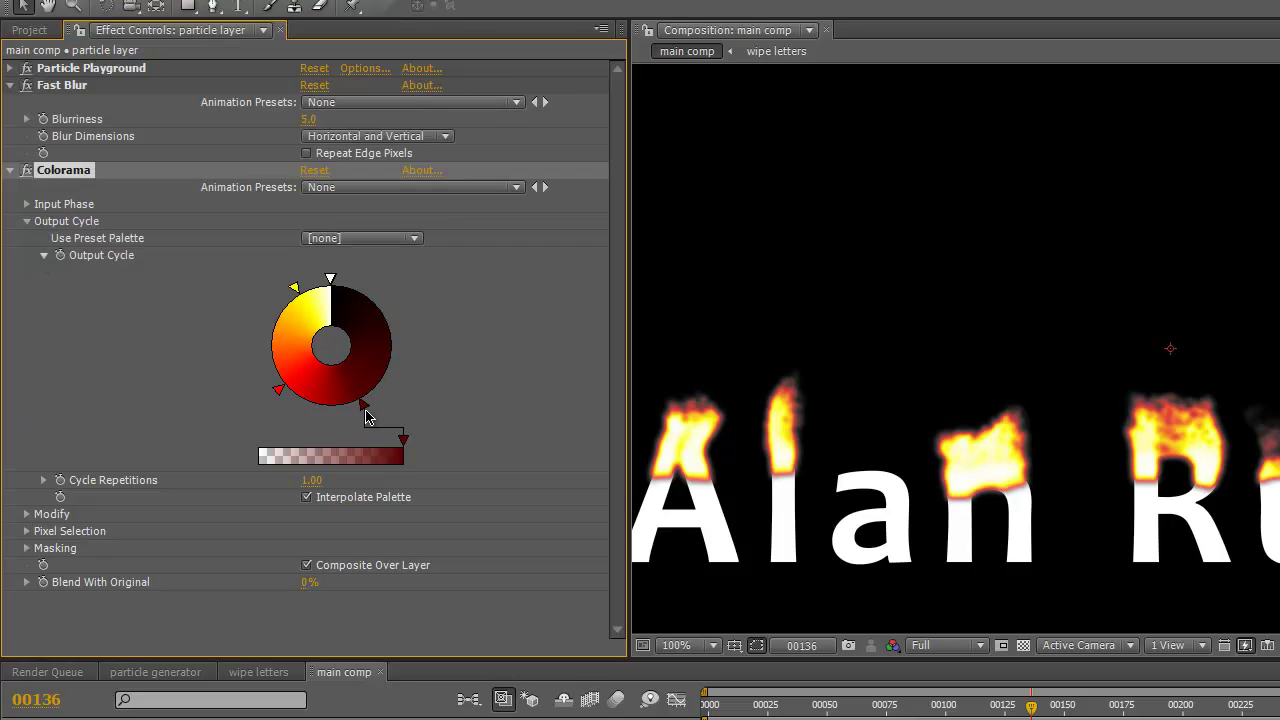
{"action": "double_click", "coordinate": [348, 300]}
{"action": "left_click", "coordinate": [40, 293]}
{"action": "left_click_drag", "start_coordinate": [352, 288], "coordinate": [390, 314]}
- Reposition the Colorama yellow, red and dark red palette stops so flames shade yellow to dark red
{"action": "right_click", "coordinate": [395, 308]}
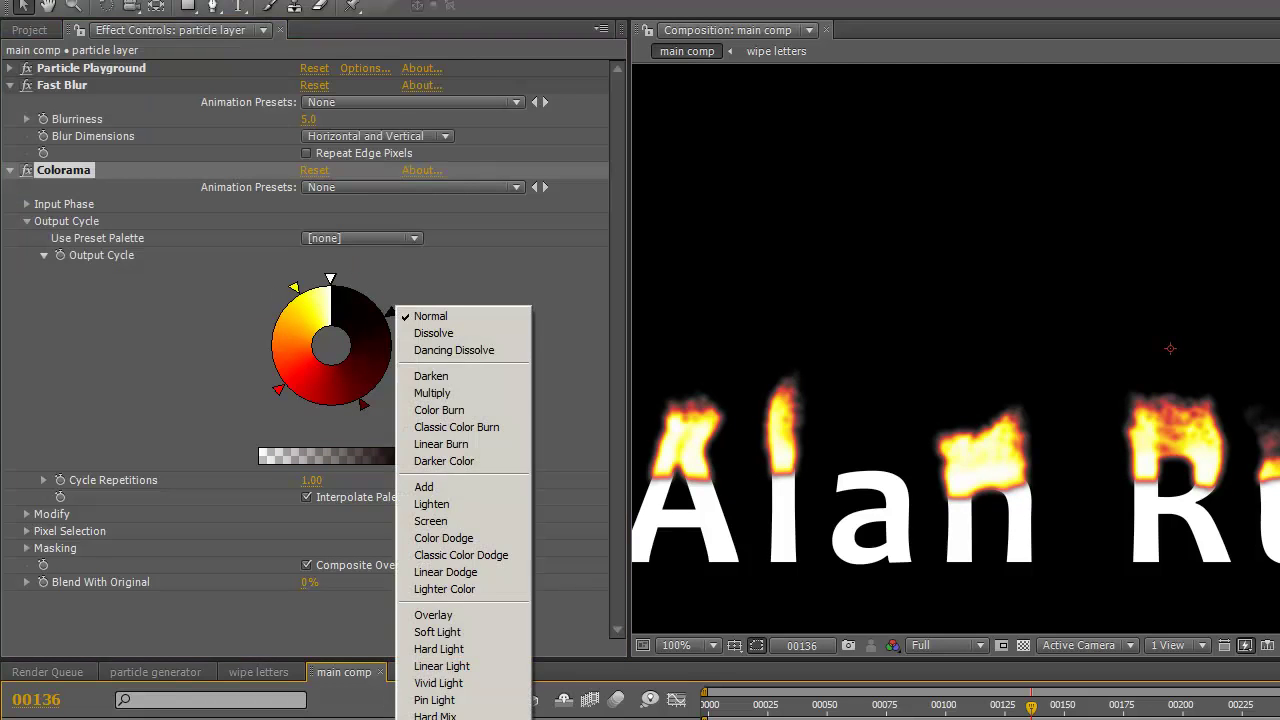
{"action": "left_click", "coordinate": [421, 488]}
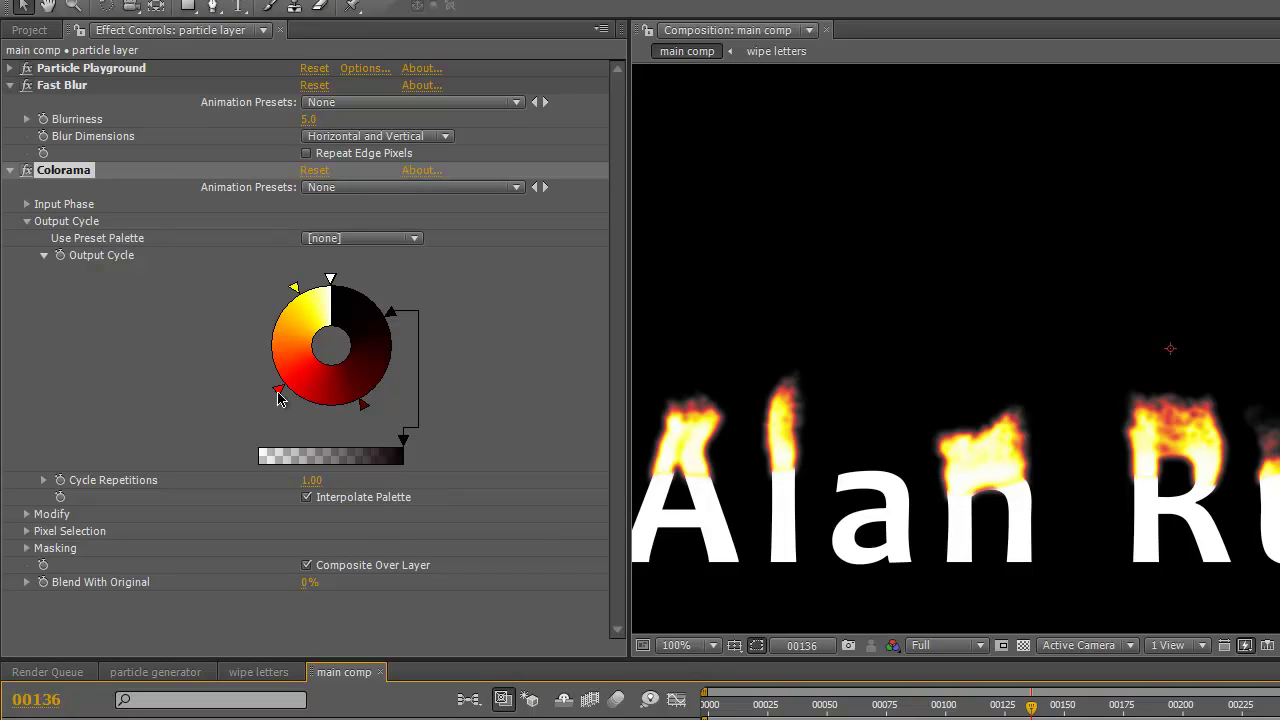
{"action": "left_click", "coordinate": [295, 290]}
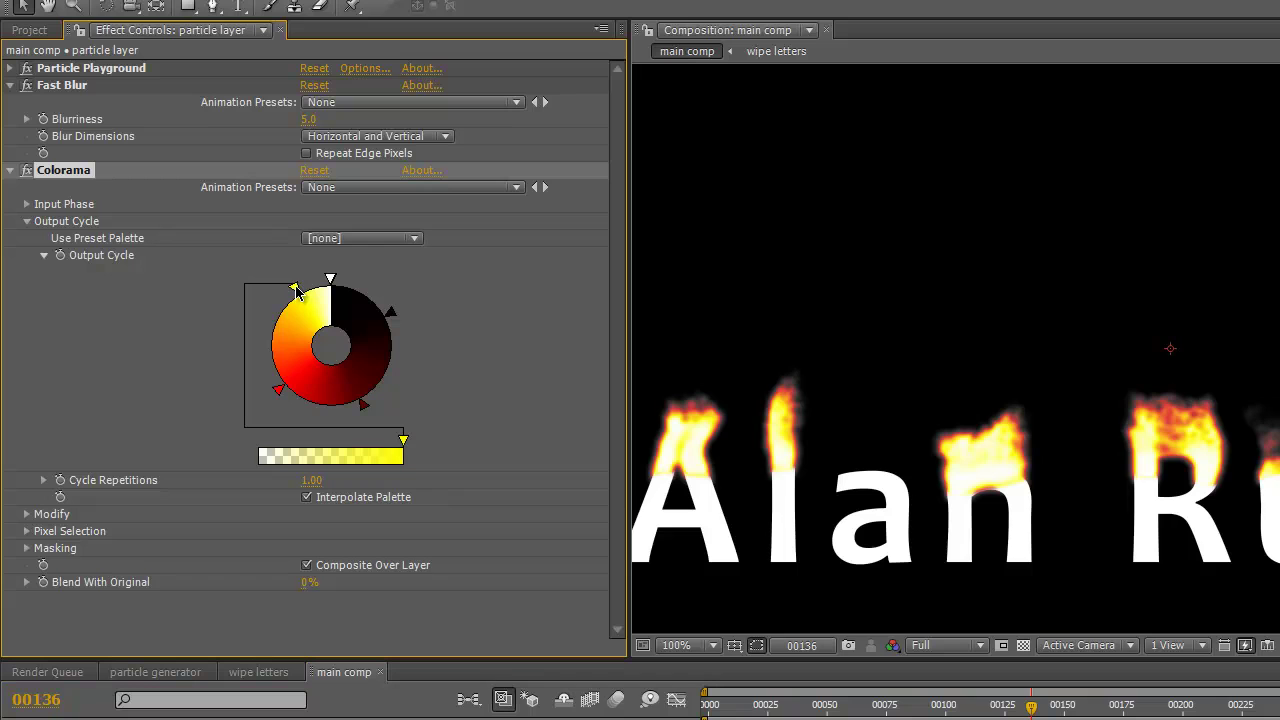
{"action": "left_click_drag", "start_coordinate": [297, 291], "coordinate": [315, 287]}
{"action": "left_click_drag", "start_coordinate": [278, 390], "coordinate": [280, 310]}
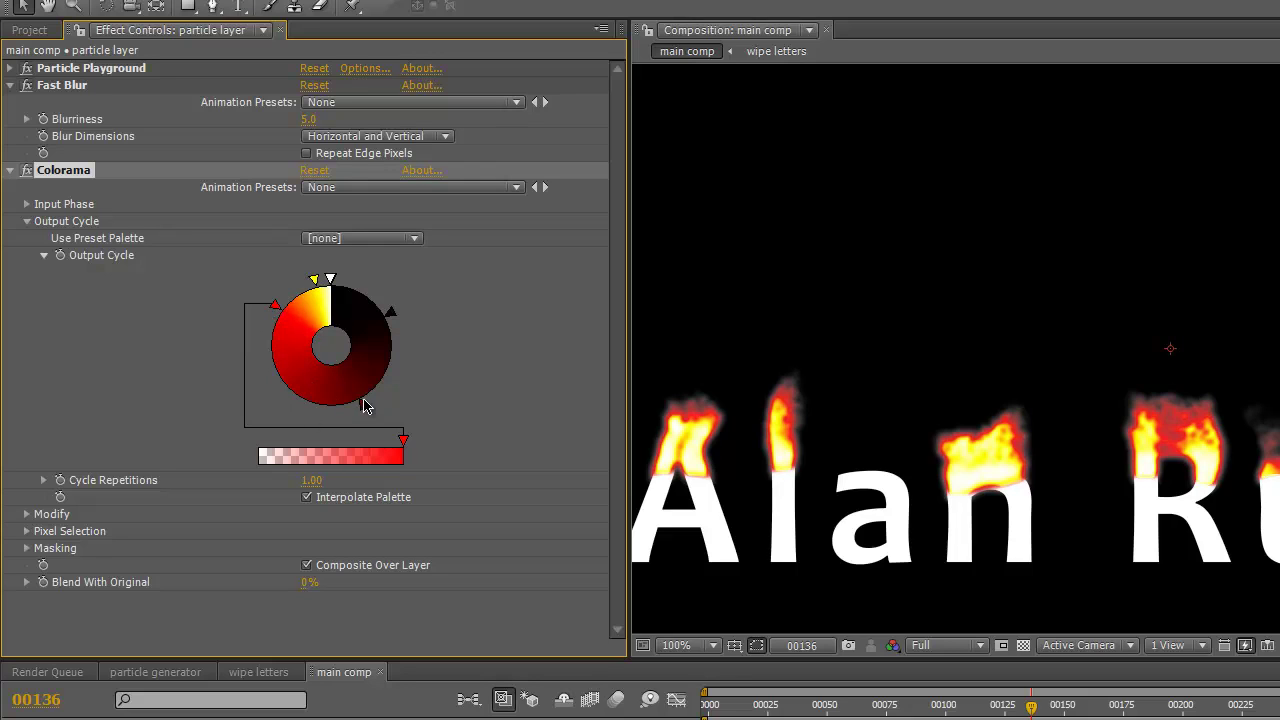
{"action": "mouse_move", "coordinate": [364, 406]}
{"action": "left_mouse_down"}
{"action": "mouse_move", "coordinate": [246, 381]}
{"action": "mouse_move", "coordinate": [281, 398]}
{"action": "left_mouse_up"}
{"action": "left_click_drag", "start_coordinate": [275, 305], "coordinate": [249, 371]}
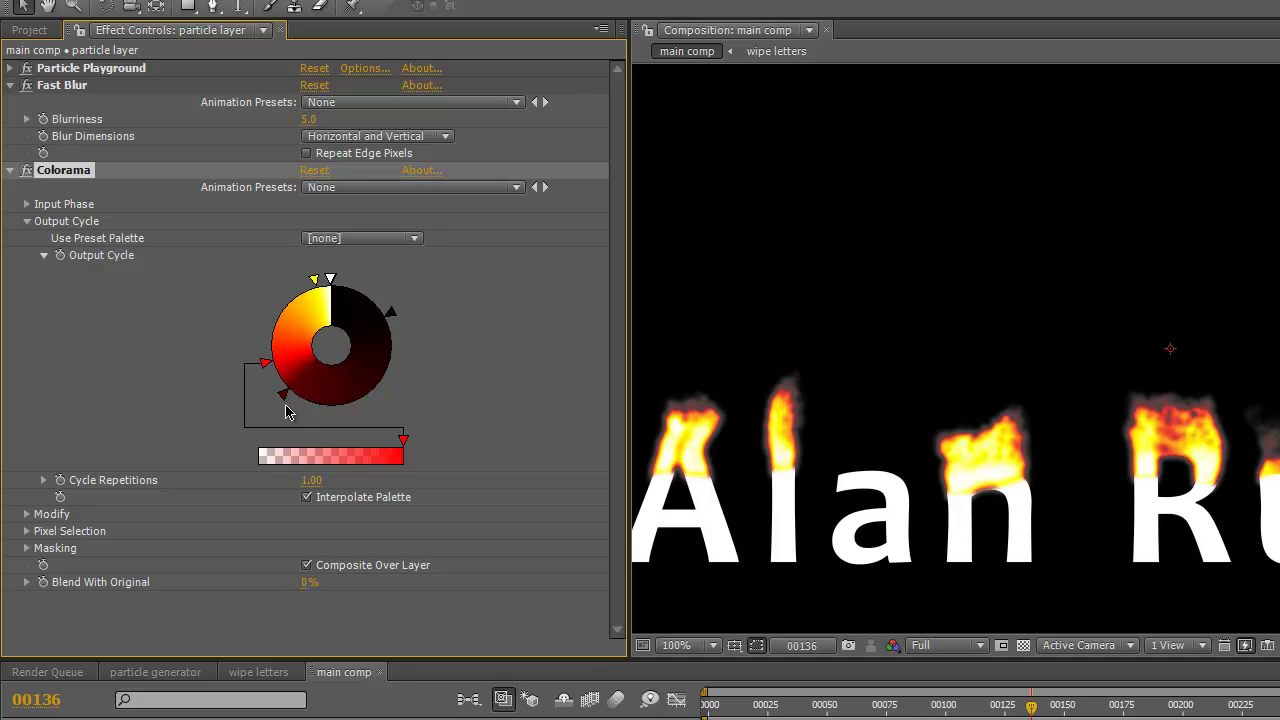
{"action": "left_click_drag", "start_coordinate": [285, 396], "coordinate": [309, 417]}
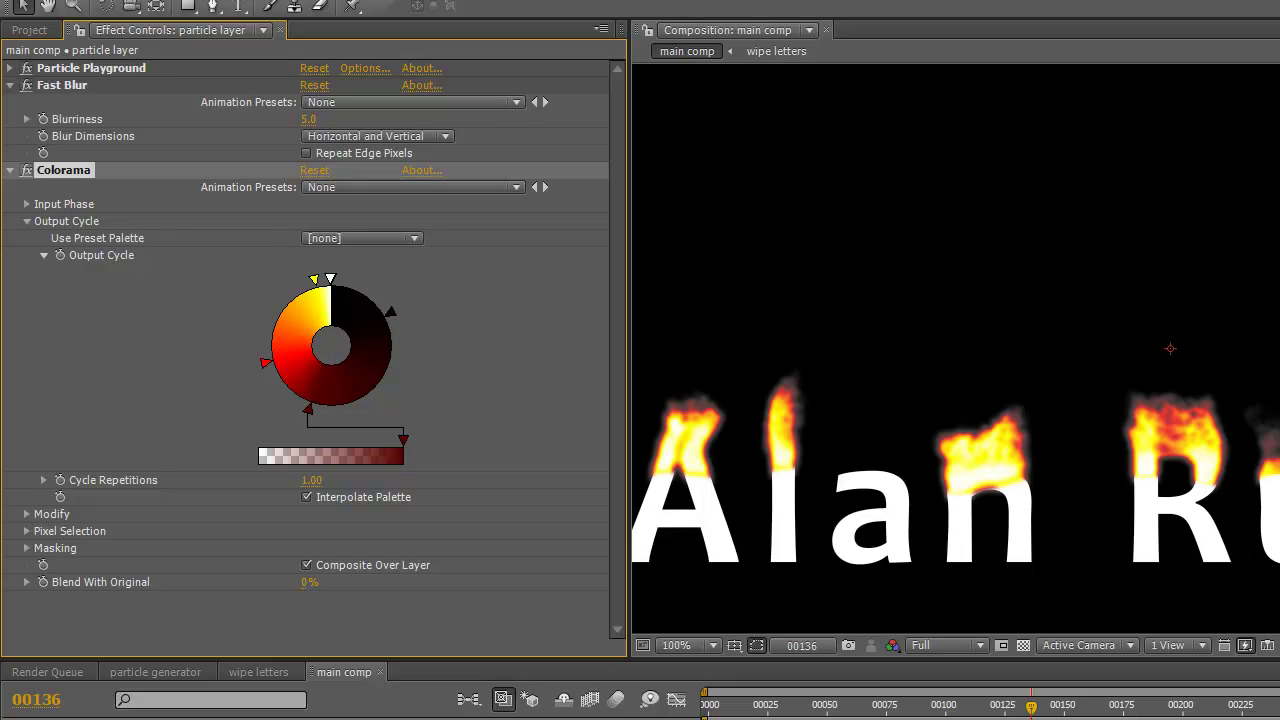
- Set Particle Playground's Layer Exploder Radius of New Particles to 1.00 at frame 30
{"action": "left_click", "coordinate": [10, 170]}
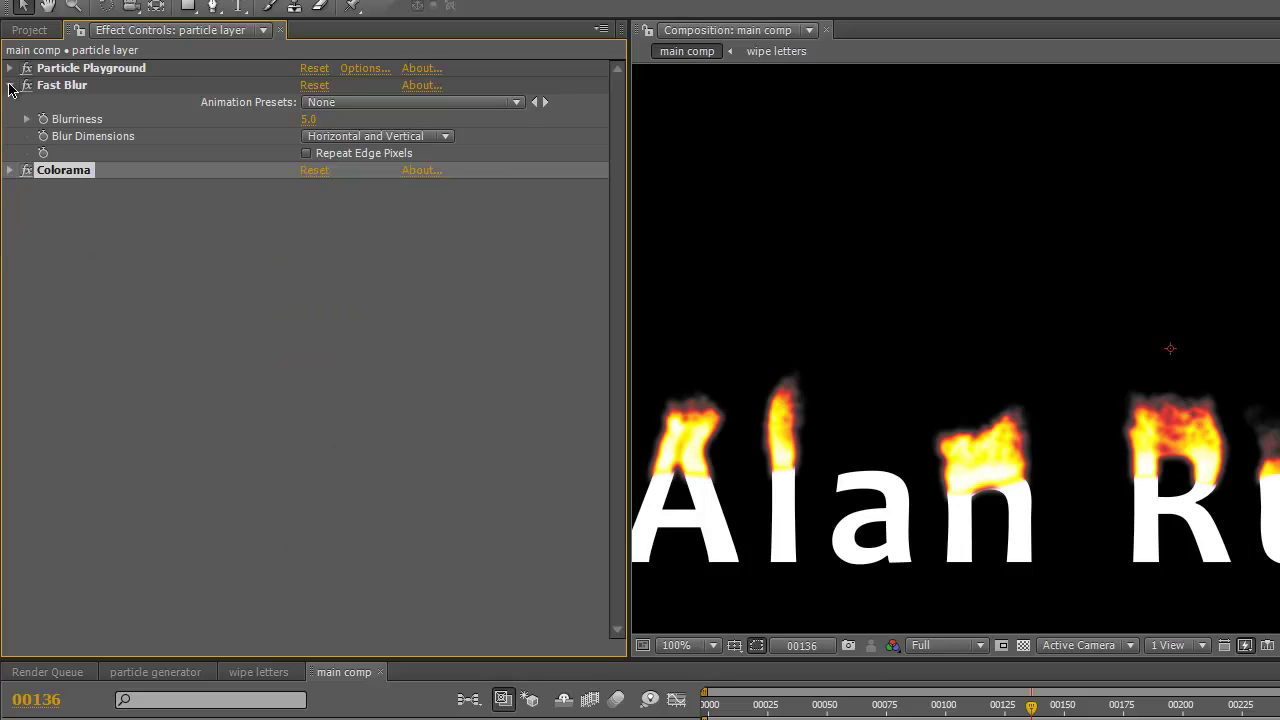
{"action": "left_click", "coordinate": [9, 86]}
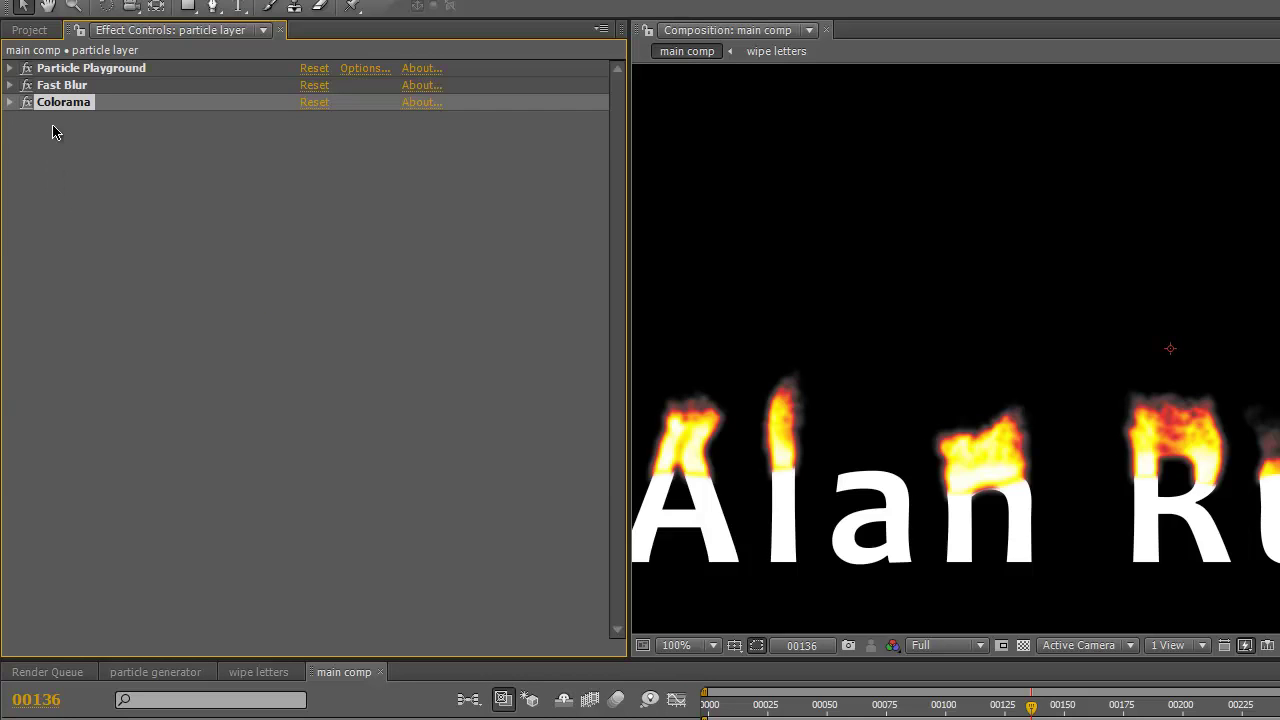
{"action": "left_click", "coordinate": [9, 68]}
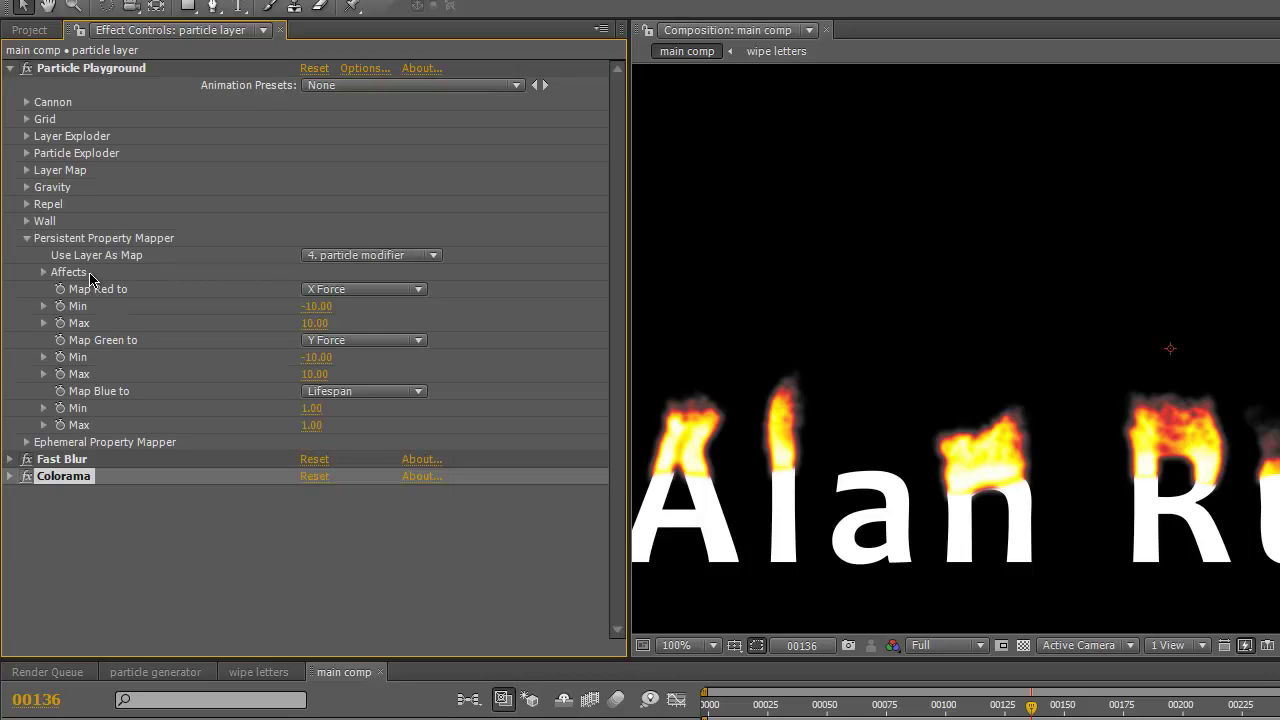
{"action": "left_click", "coordinate": [27, 136]}
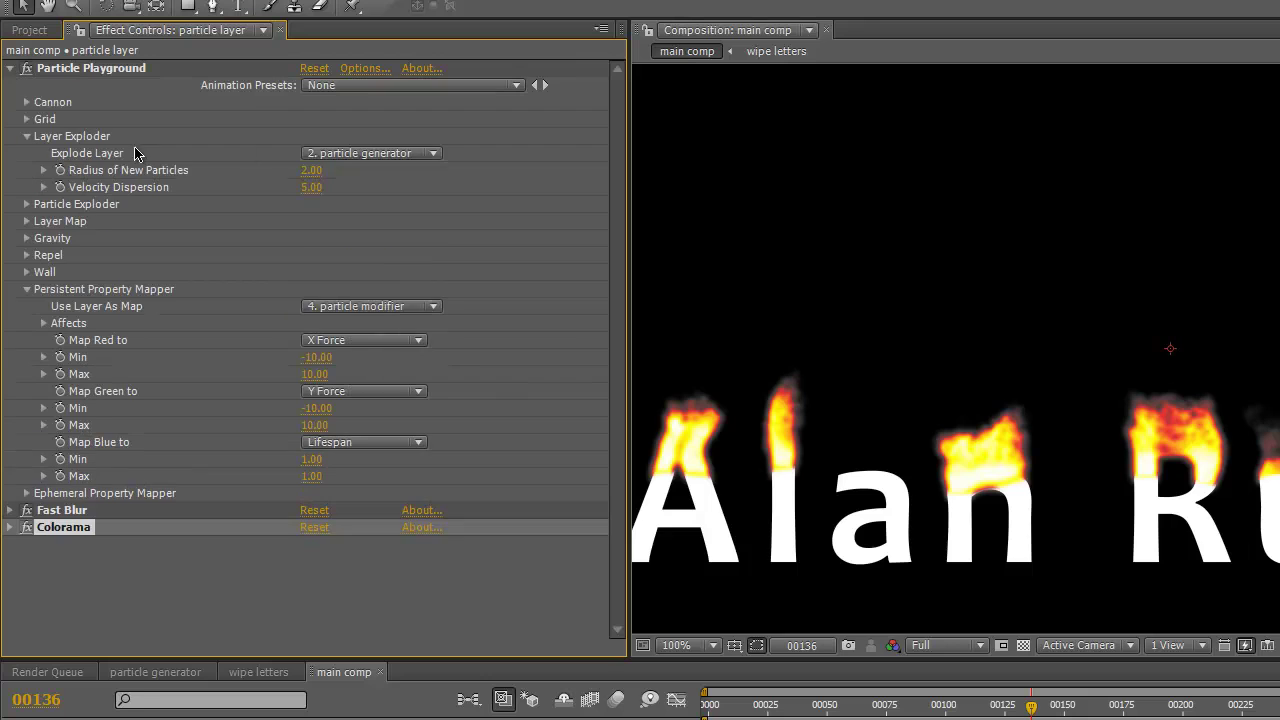
{"action": "left_click", "coordinate": [308, 171]}
{"action": "left_click_drag", "start_coordinate": [1032, 708], "coordinate": [779, 708]}
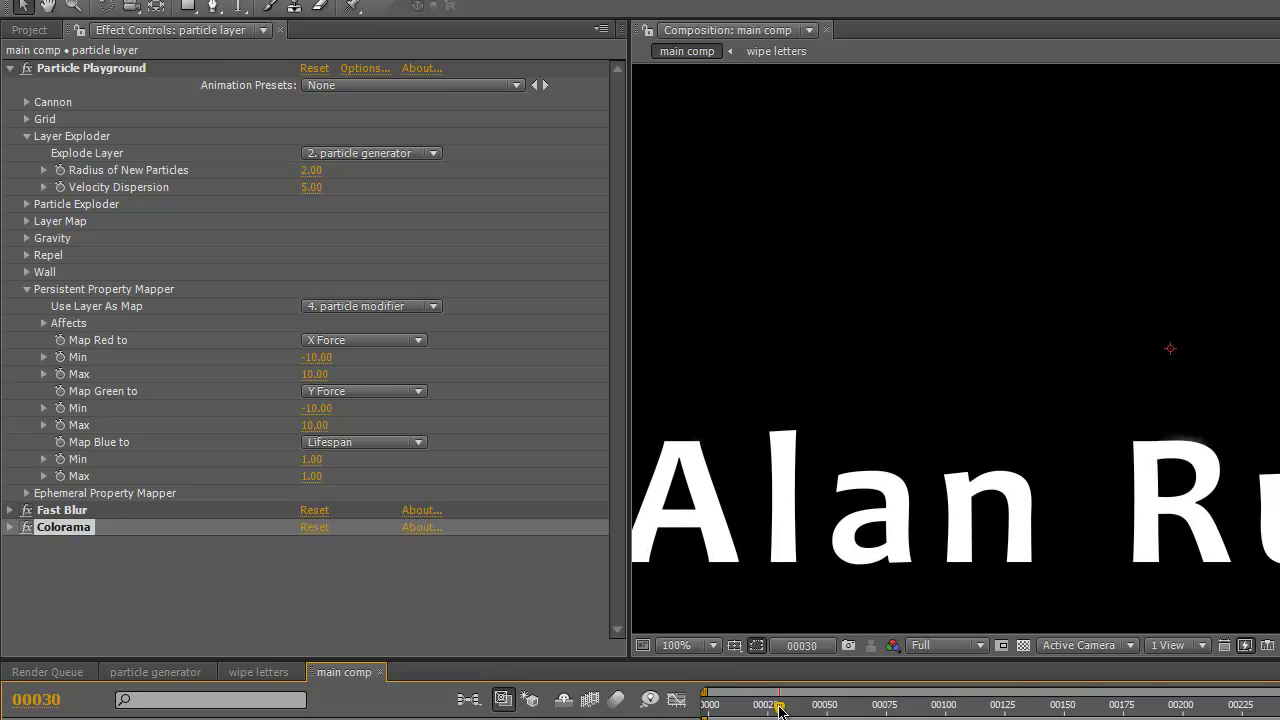
{"action": "left_click", "coordinate": [311, 171]}
{"action": "key", "text": "Tab"}
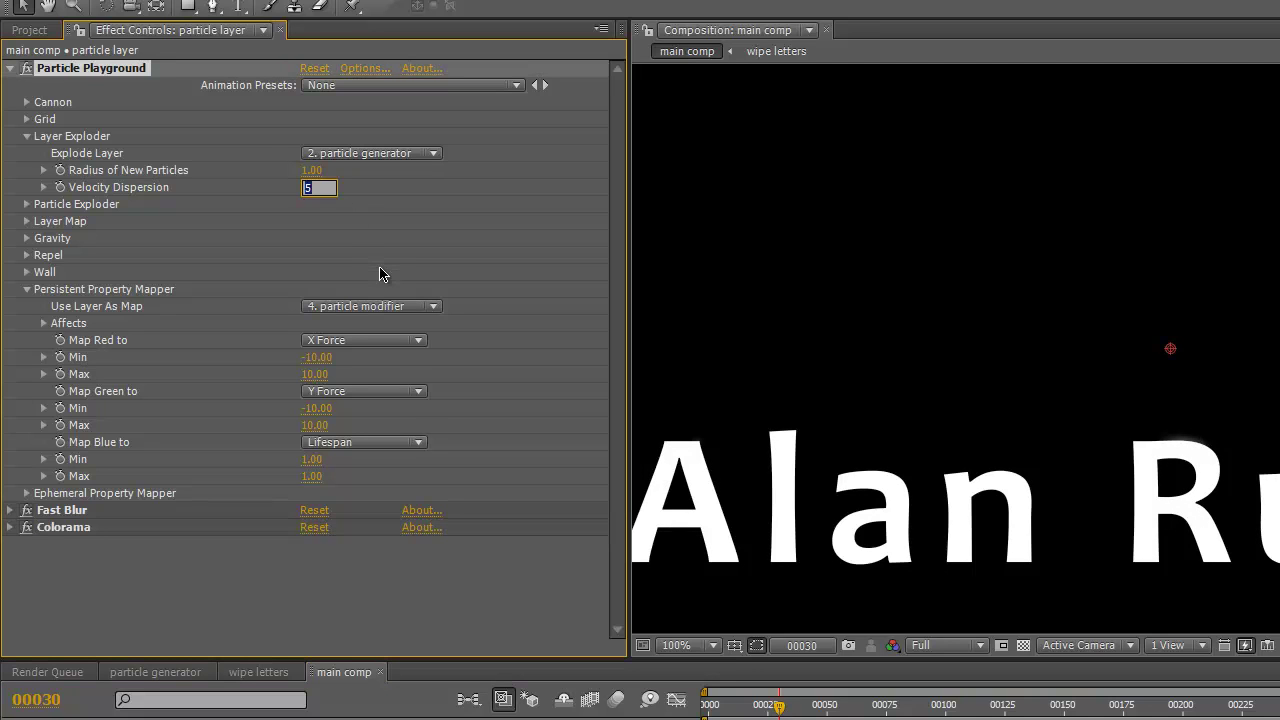
- Lower the Fast Blur Blurriness to 2.0 and collapse the effect settings
{"action": "left_click", "coordinate": [28, 137]}
{"action": "left_click", "coordinate": [9, 459]}
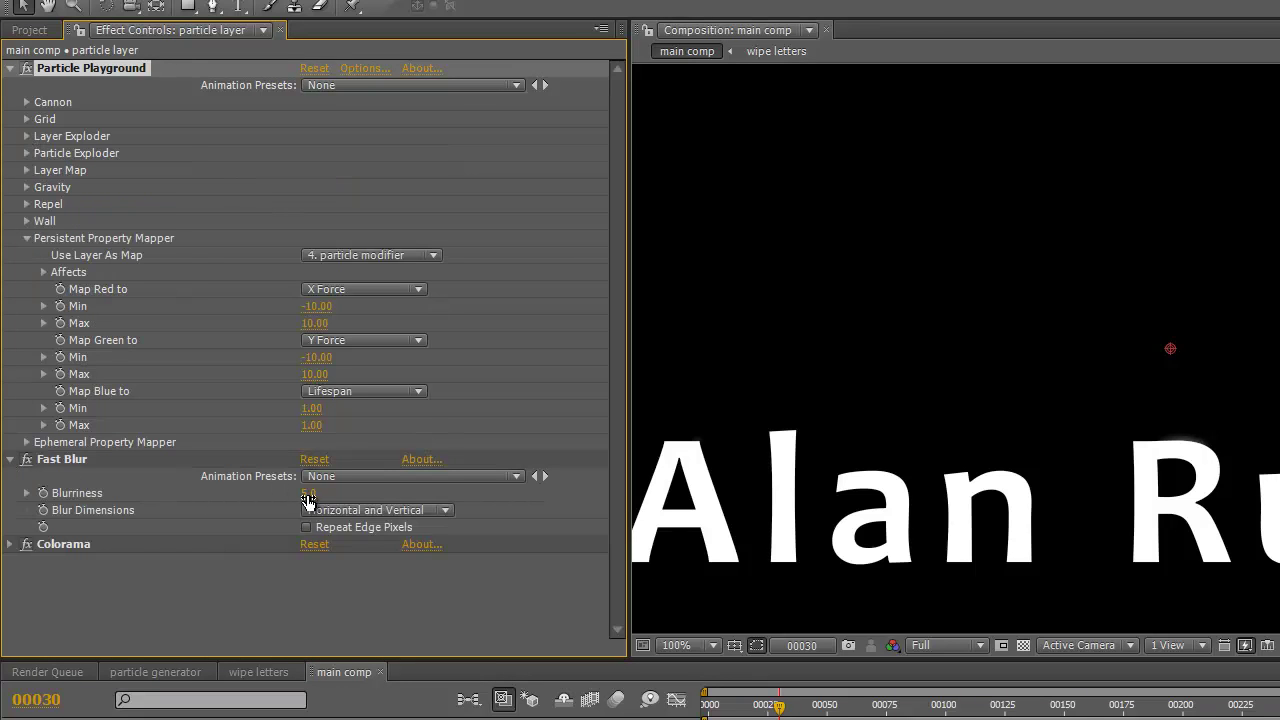
{"action": "left_click", "coordinate": [310, 497]}
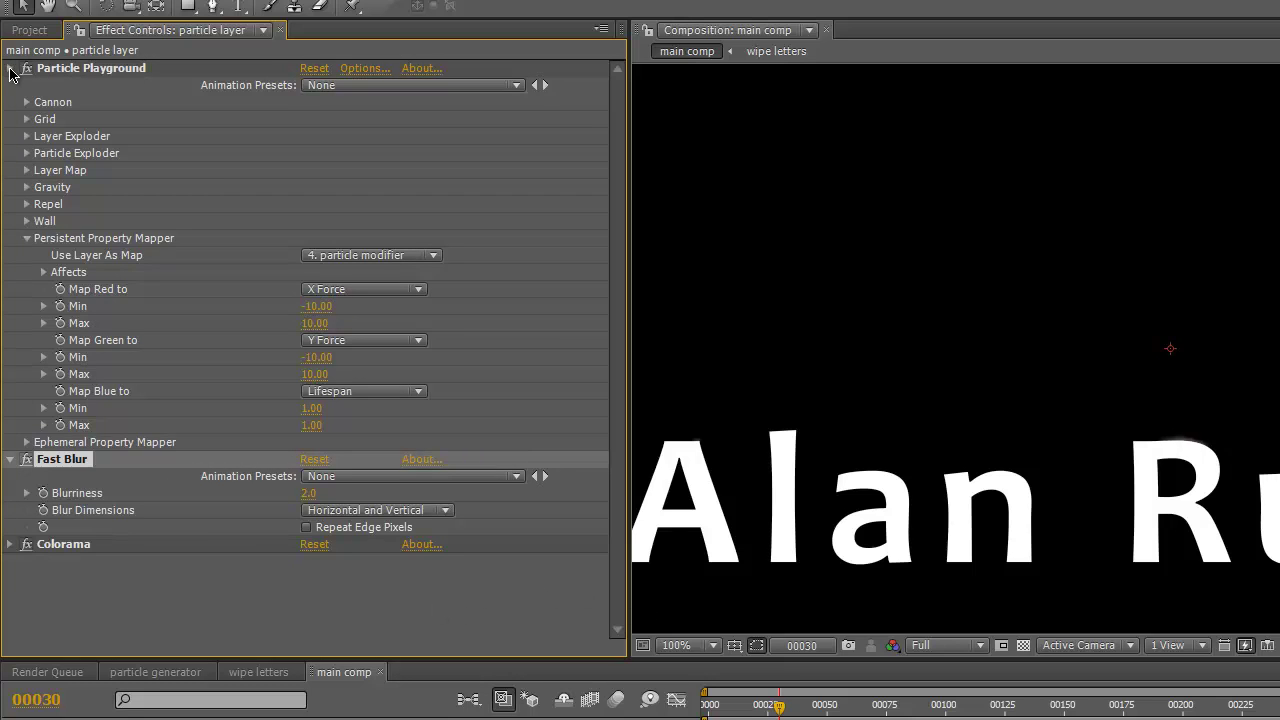
{"action": "left_click", "coordinate": [10, 68]}
{"action": "left_click", "coordinate": [10, 86]}
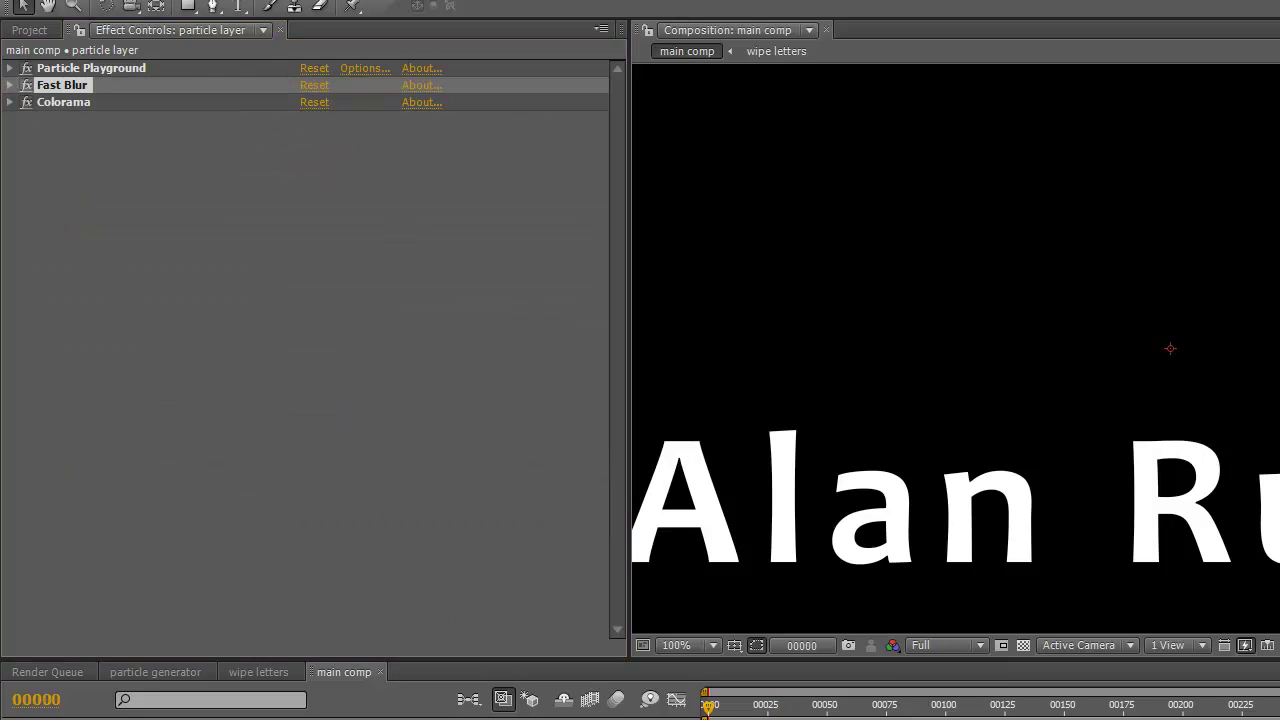